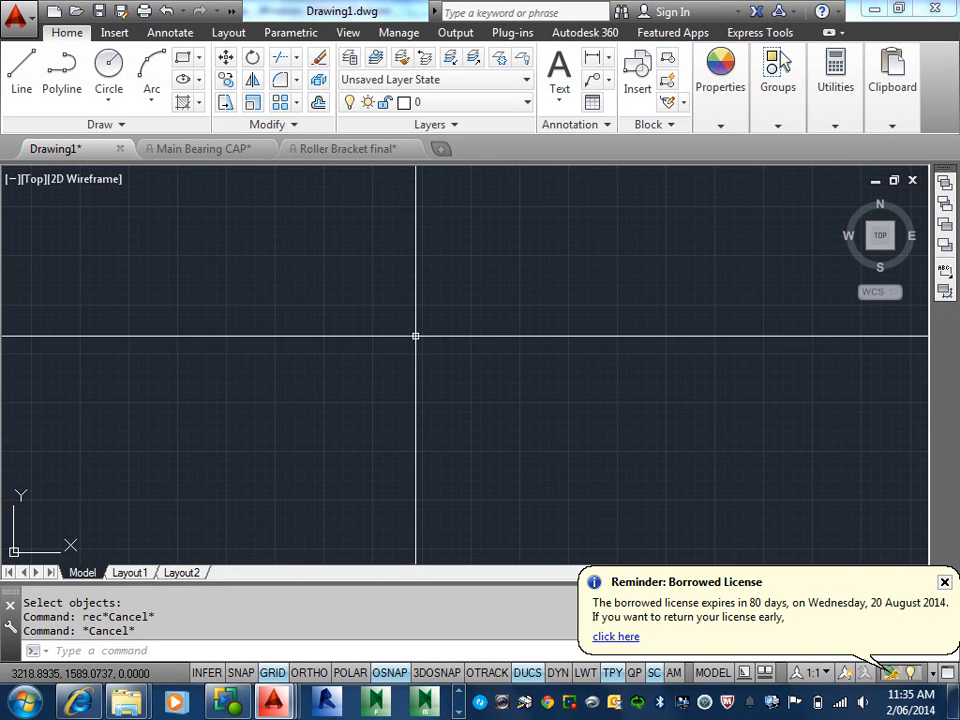
Draw a rectangle 20000 wide and 25000 high from a freely picked lower-left corner and fit it in the view
text(rec)
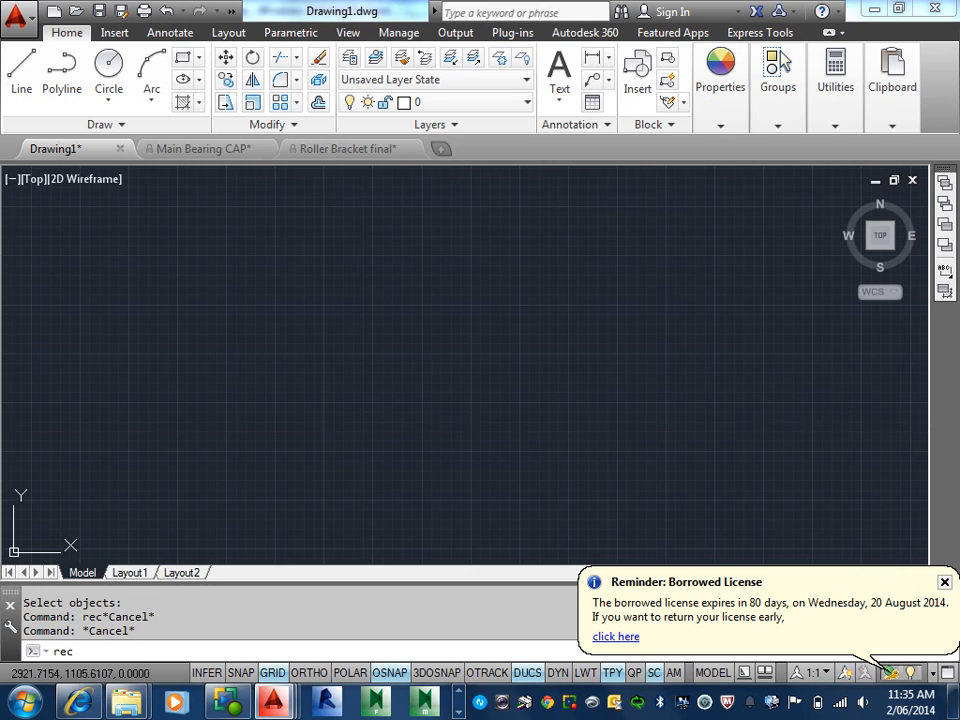
key(Return)
click(276, 537)
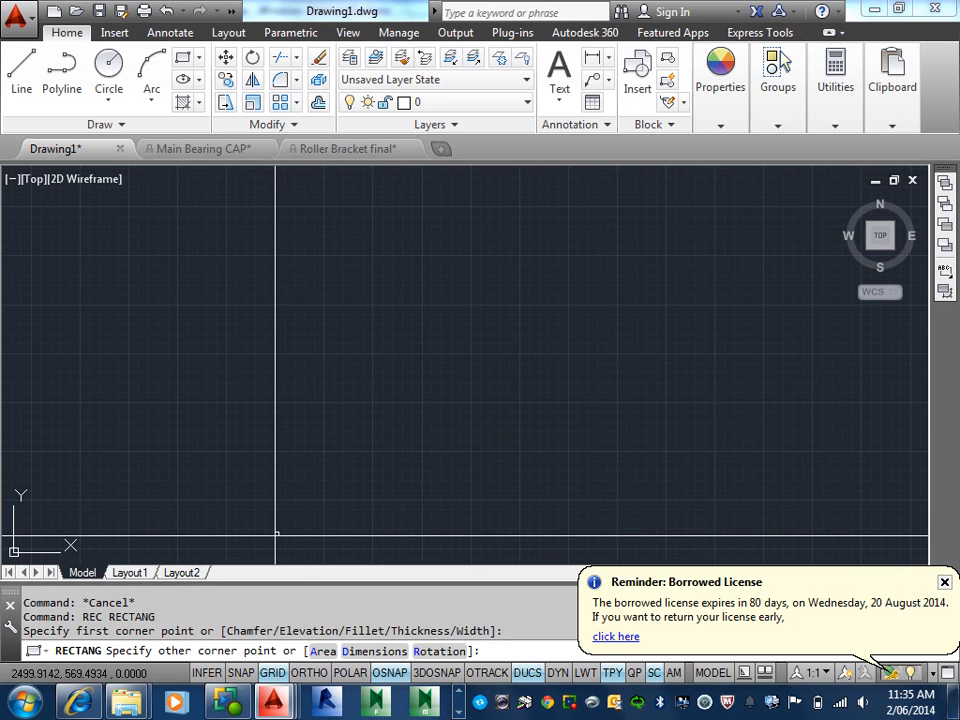
text(@20000,25000)
key(Return)
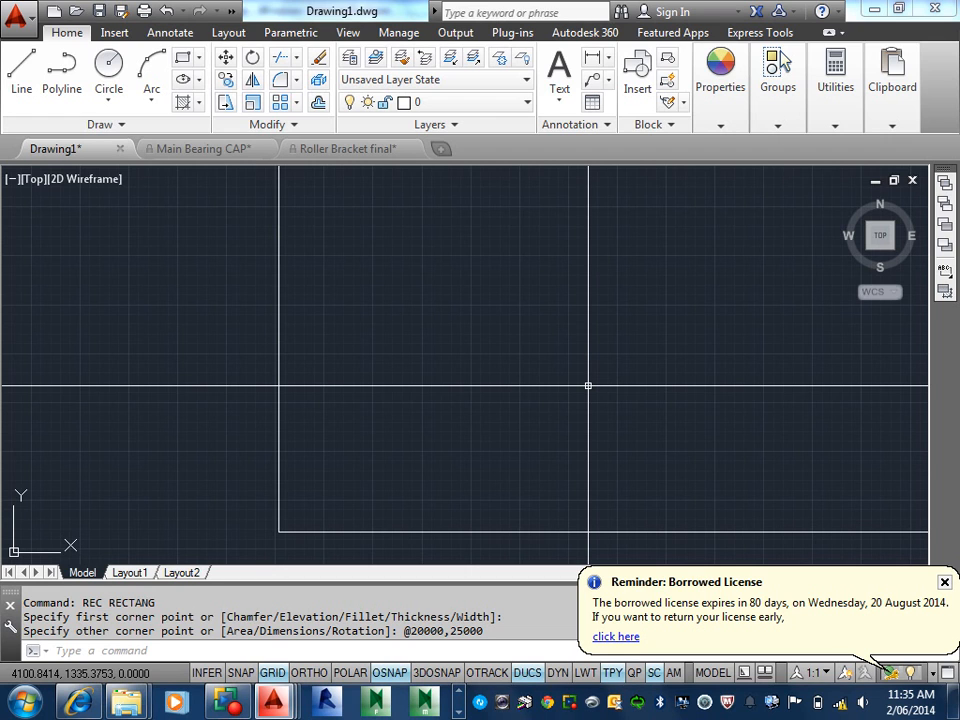
middle_click(535, 344)
middle_click(535, 344)
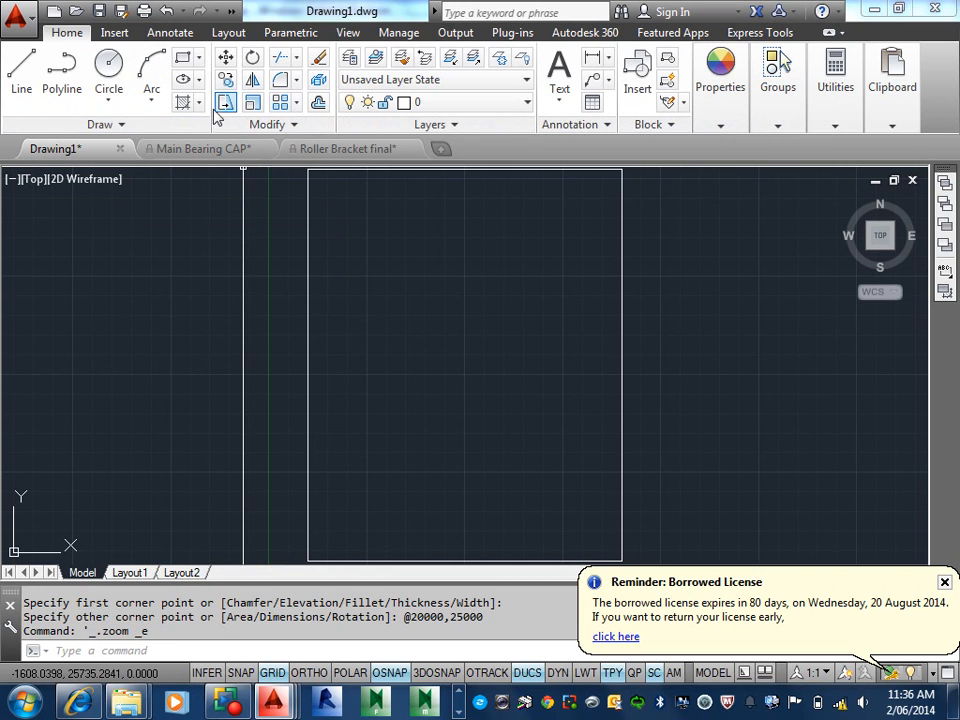
Switch the workspace to 3D Modeling and dismiss the borrowed license reminder
click(231, 12)
click(310, 38)
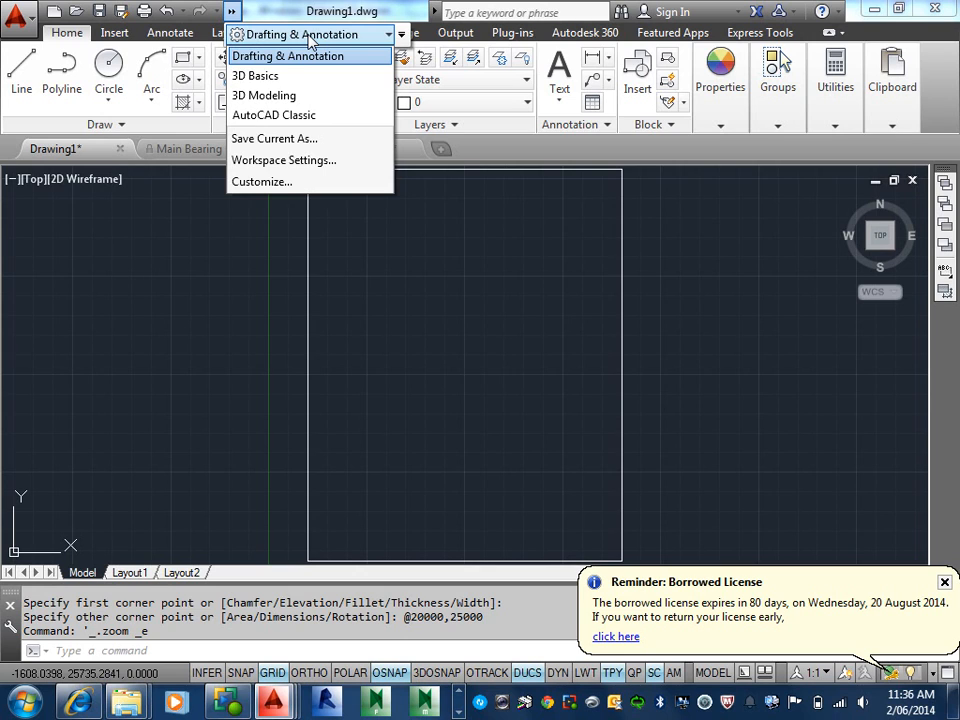
click(299, 97)
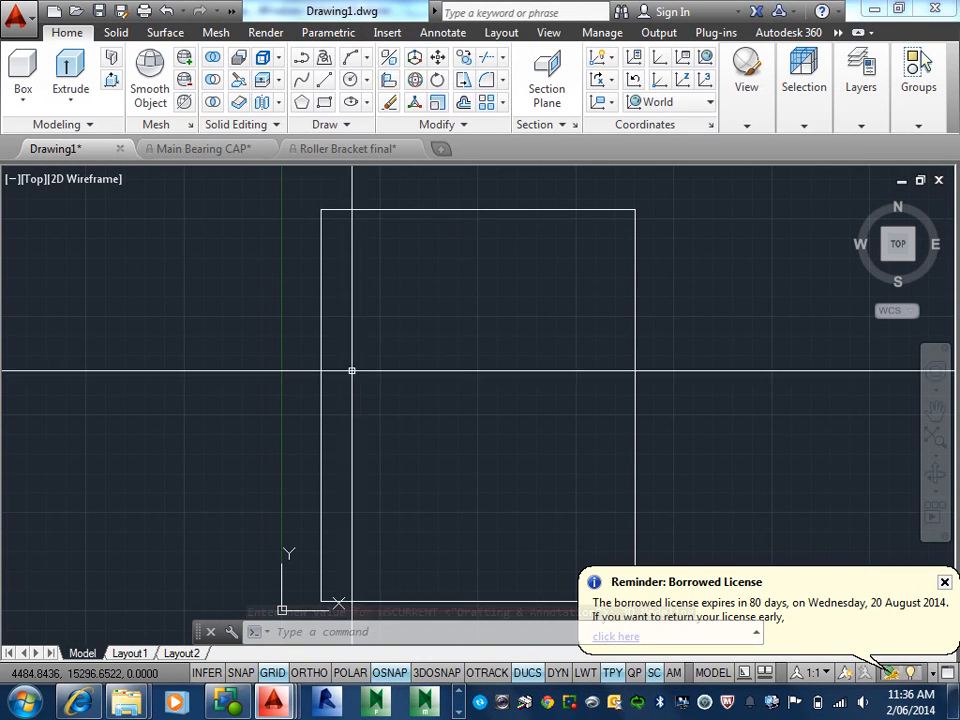
click(944, 581)
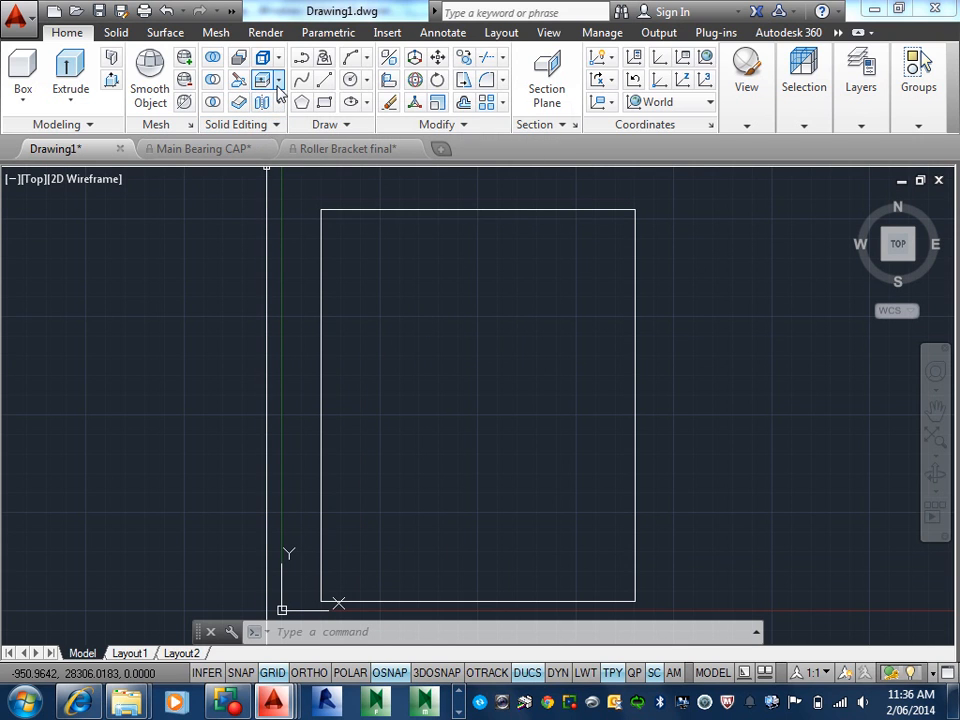
Start a polysolid with its width set to 250 and its height set to 2700
click(76, 104)
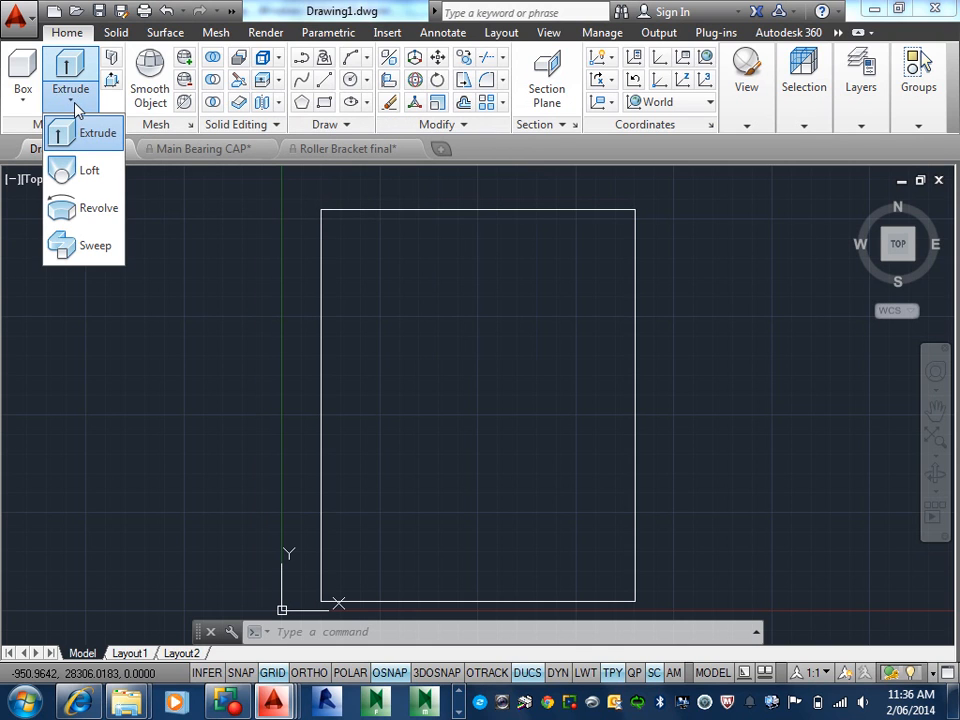
click(112, 60)
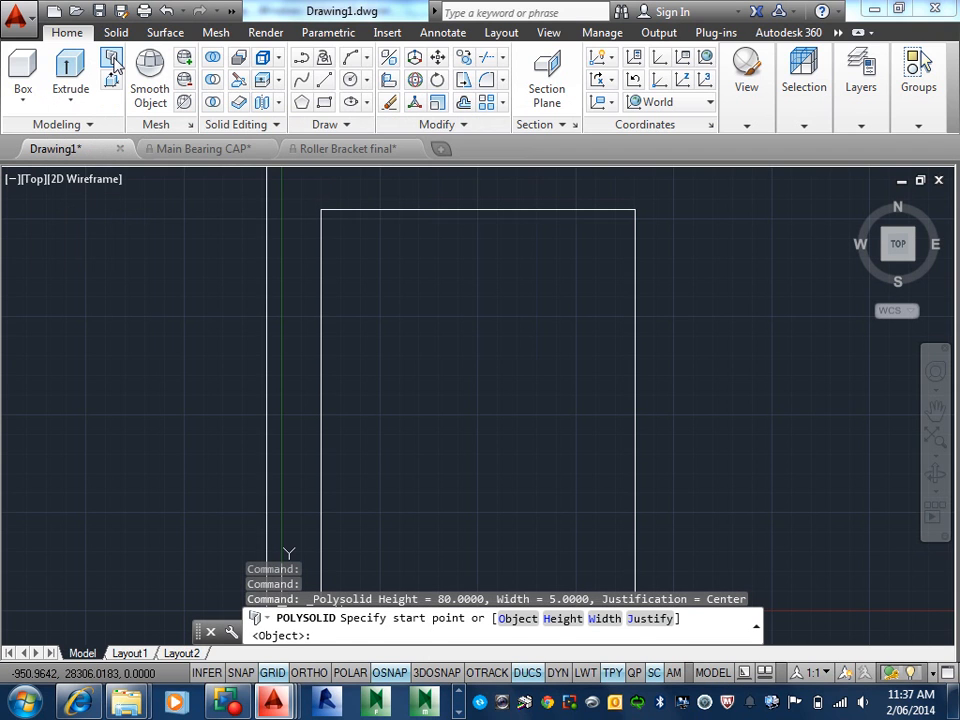
click(598, 619)
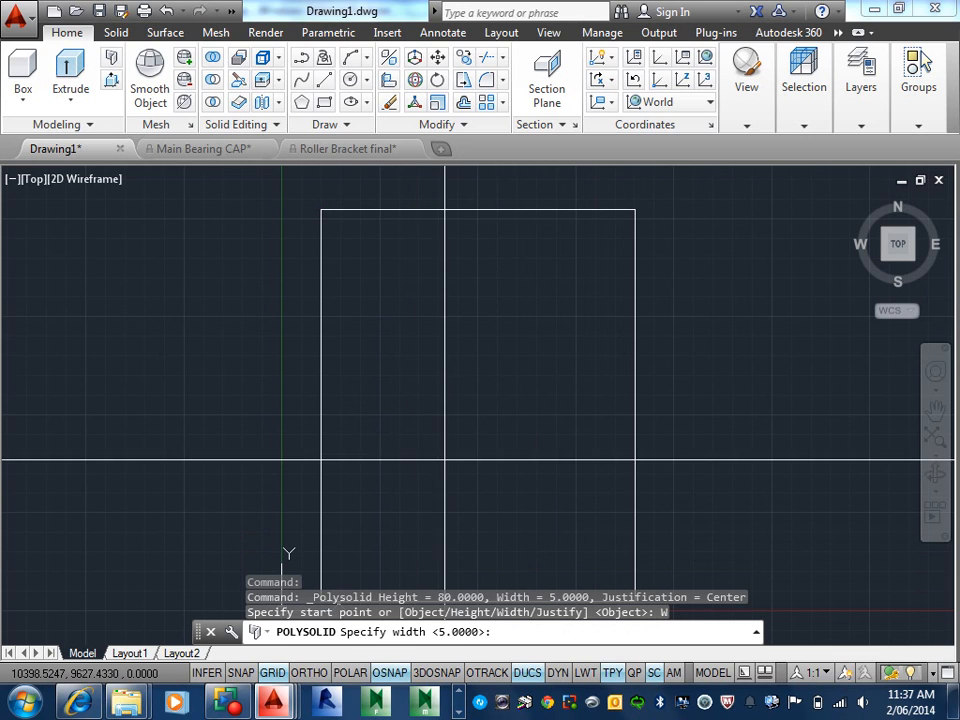
text(25)
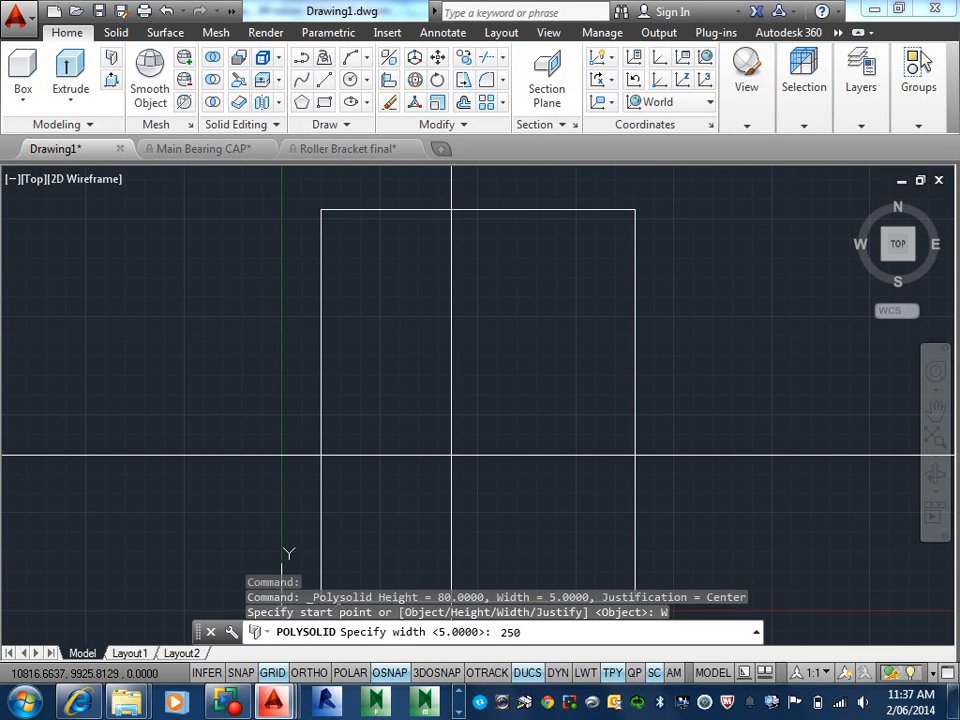
text(0)
key(Return)
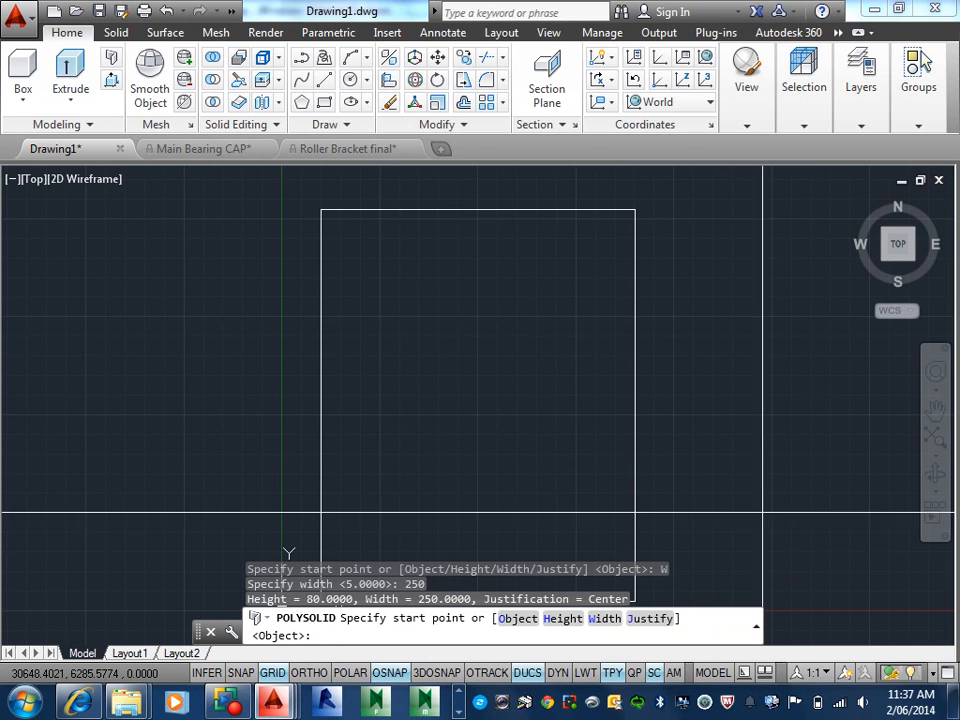
click(568, 618)
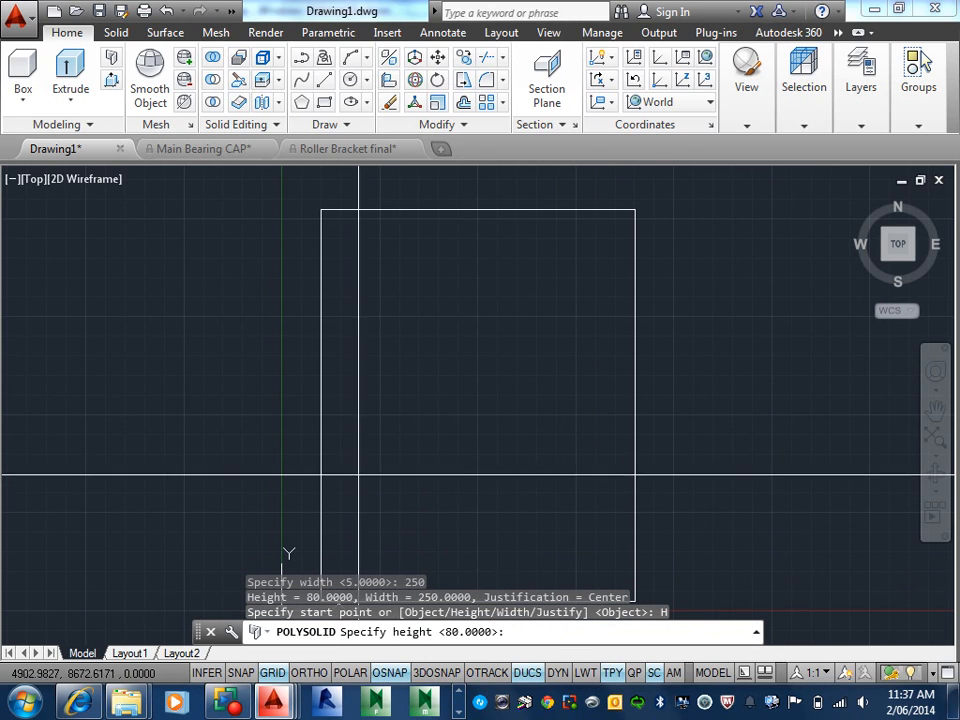
text(24)
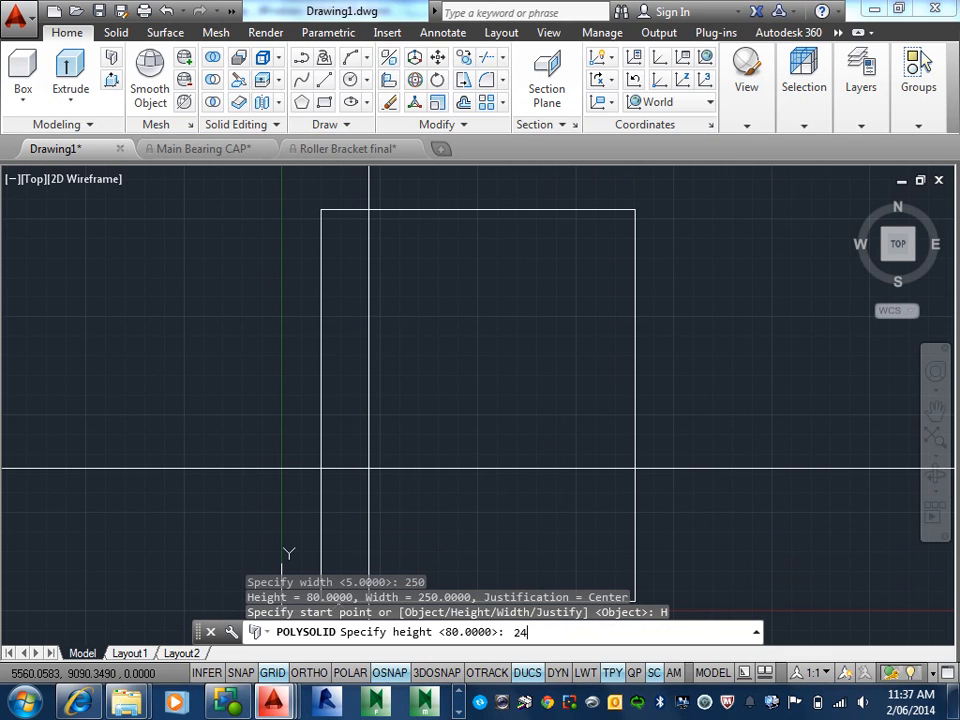
text(700)
key(Return)
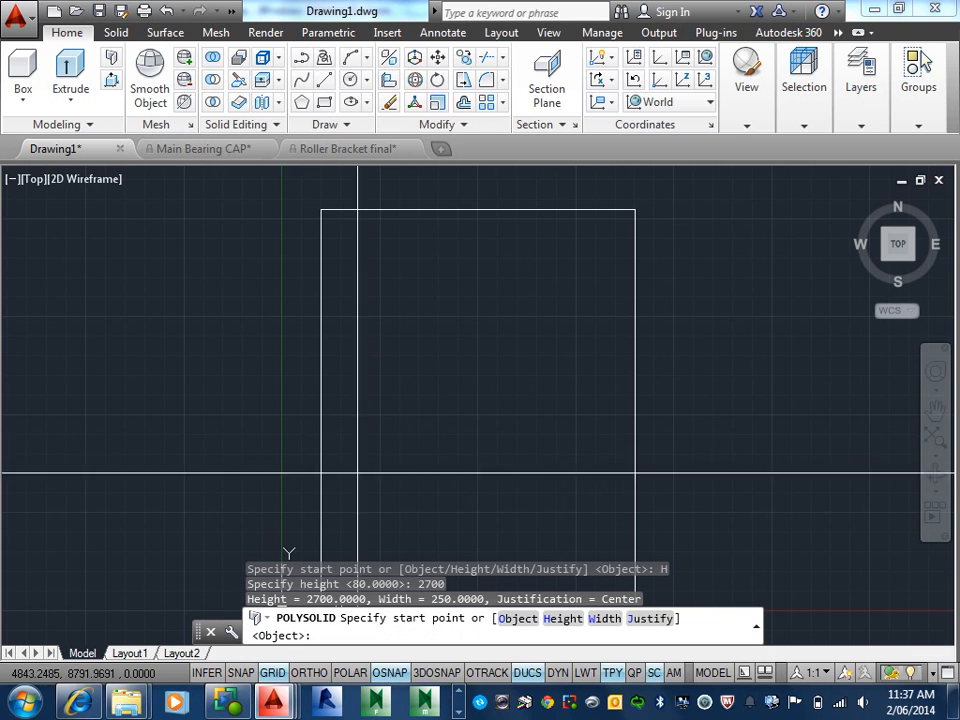
In a tilted 3D view, start the wall inside the rectangle and, with Ortho on, draw its first segment 7000 long in the negative X direction
scroll(352, 497, down, 2)
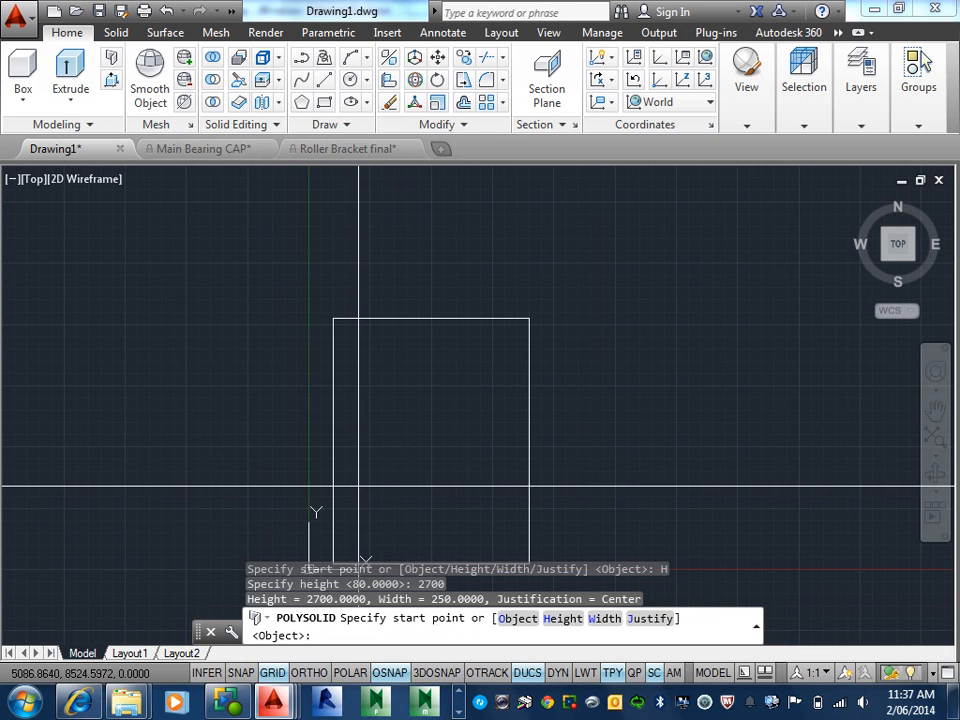
shift+middle_drag(375, 496, 253, 373)
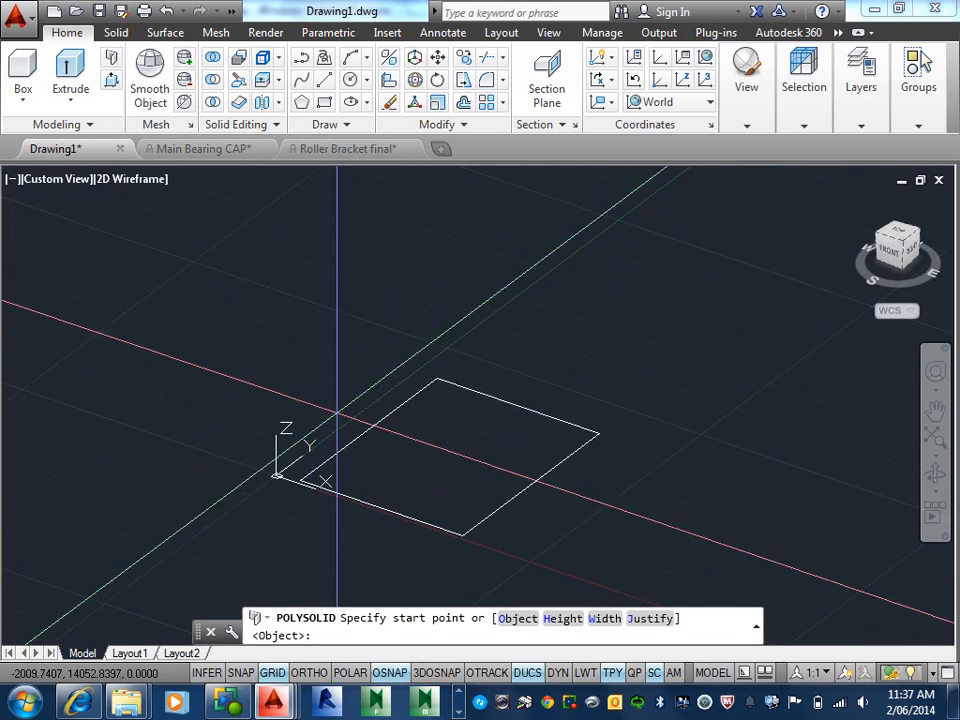
scroll(448, 487, up, 5)
scroll(448, 487, down, 5)
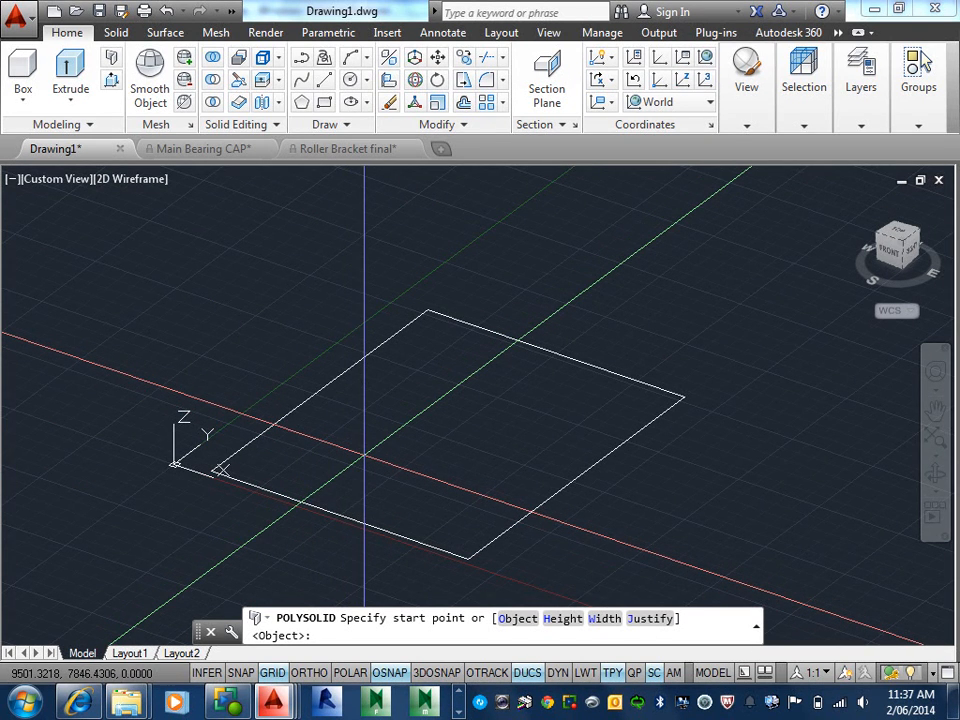
click(363, 455)
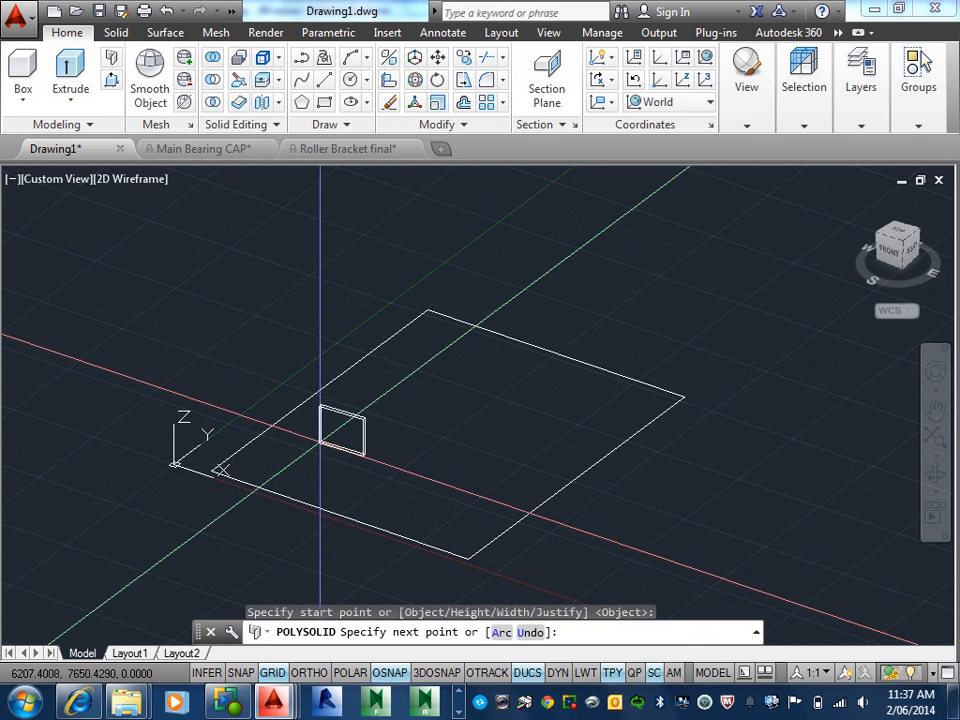
click(309, 672)
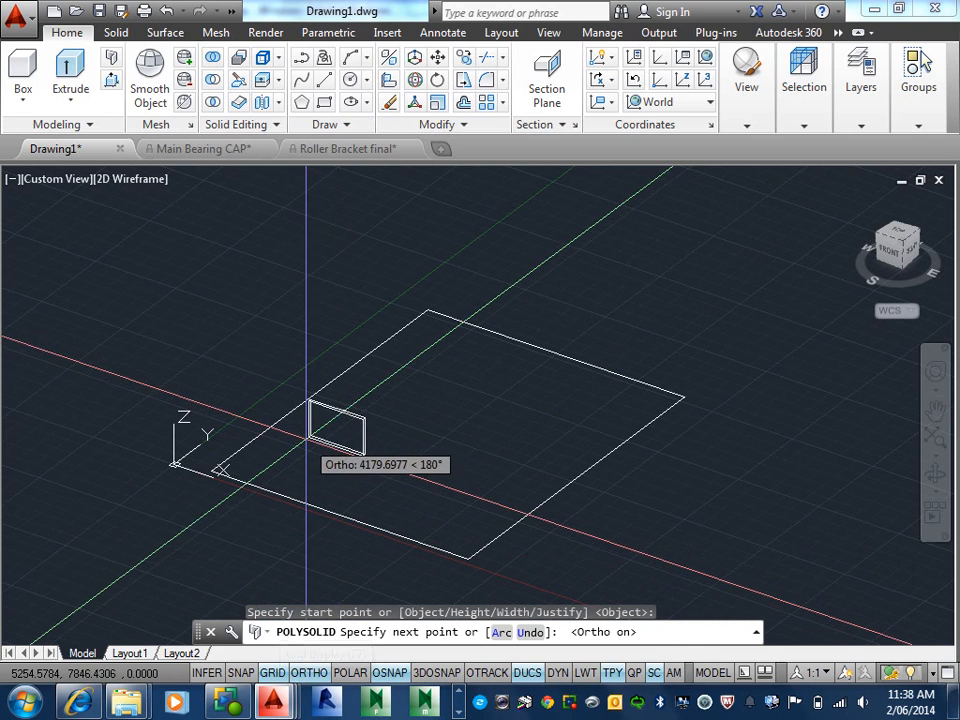
scroll(306, 463, up, 2)
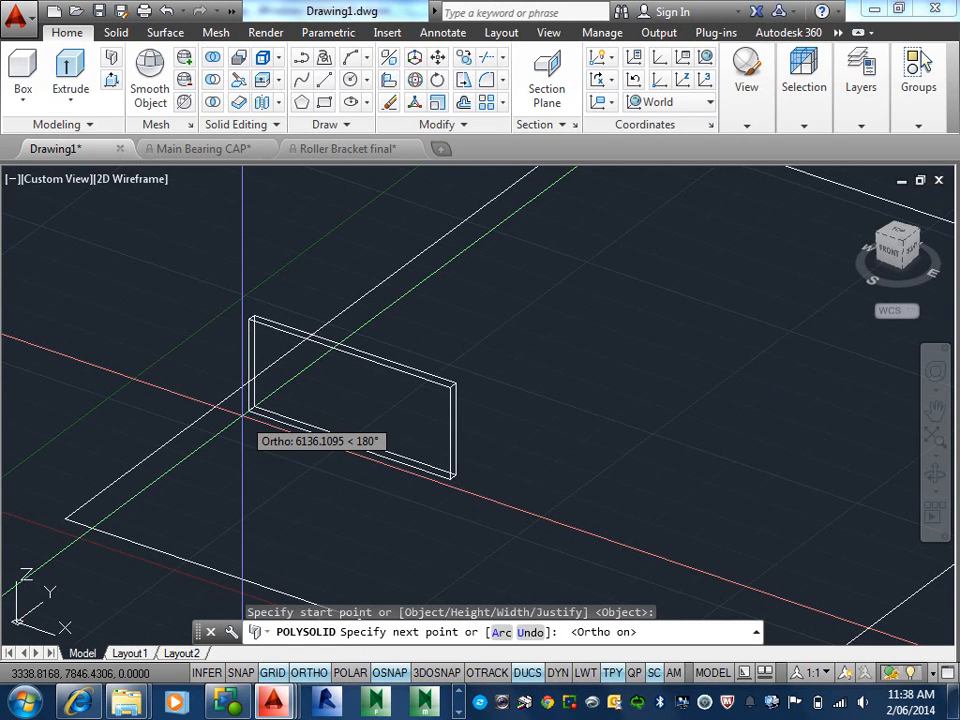
text(7000)
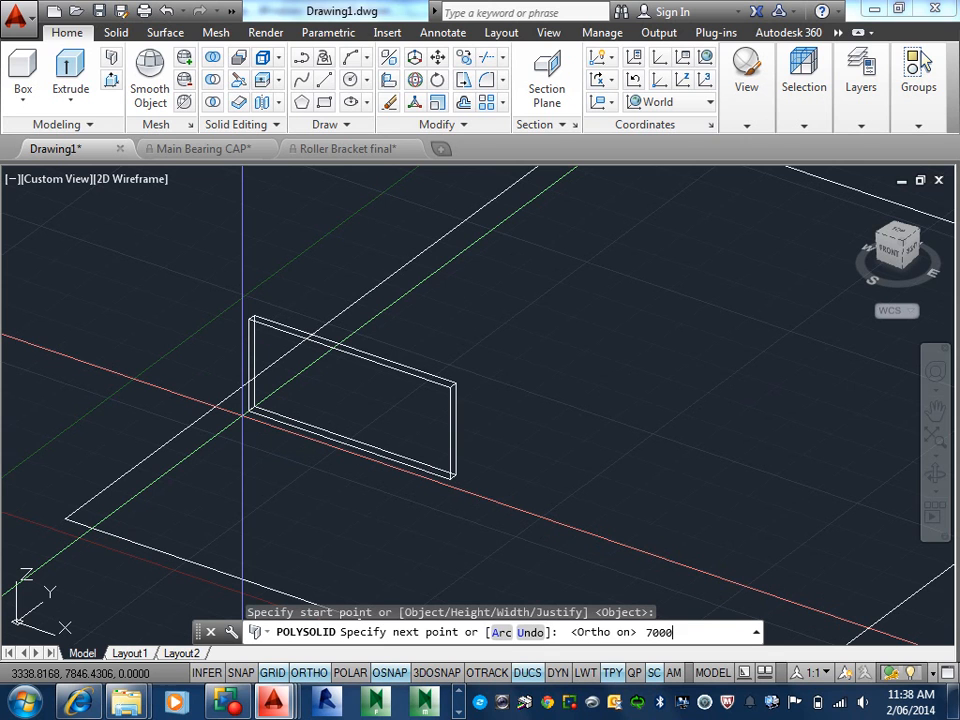
key(Return)
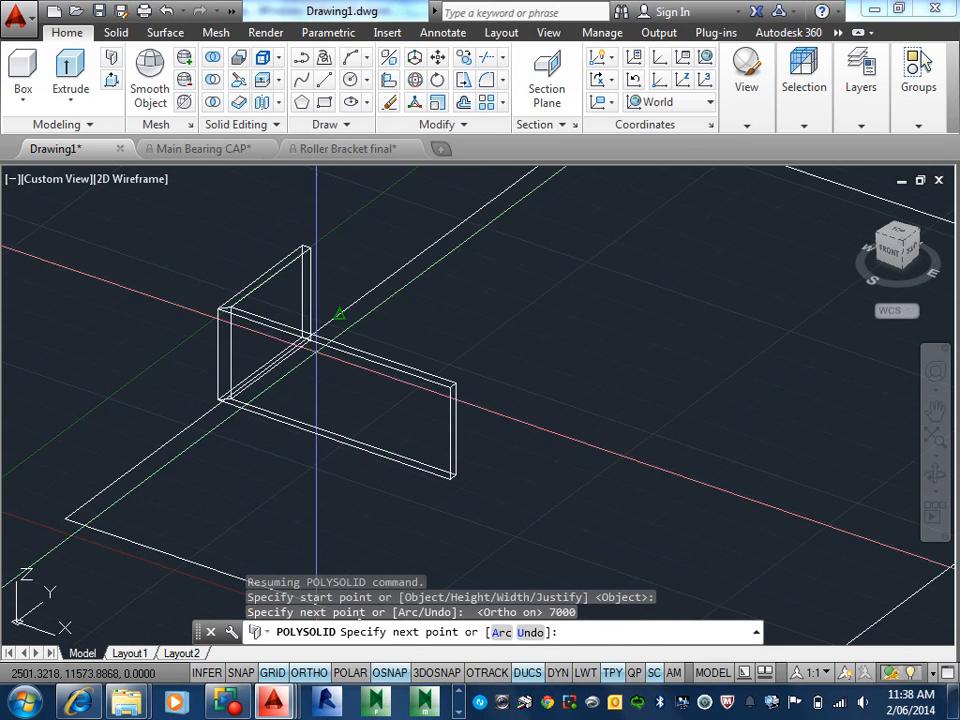
Continue the wall with segments 12000 along positive Y, 12000 along positive X, 6000 along negative Y and 5000 along negative X
middle_drag(385, 325, 291, 414)
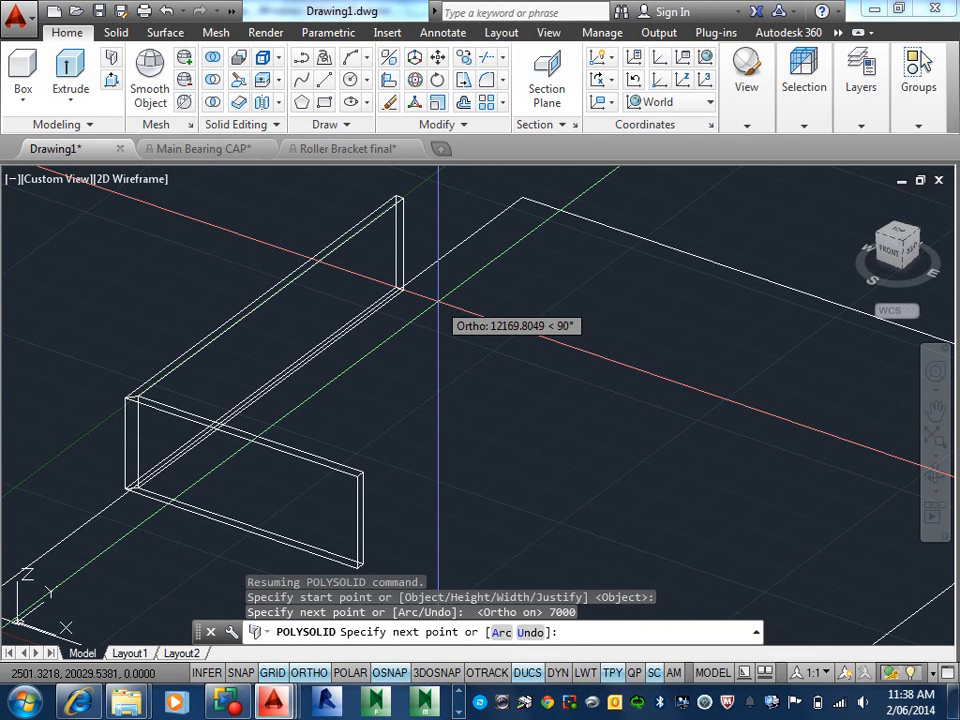
text(12000)
key(Return)
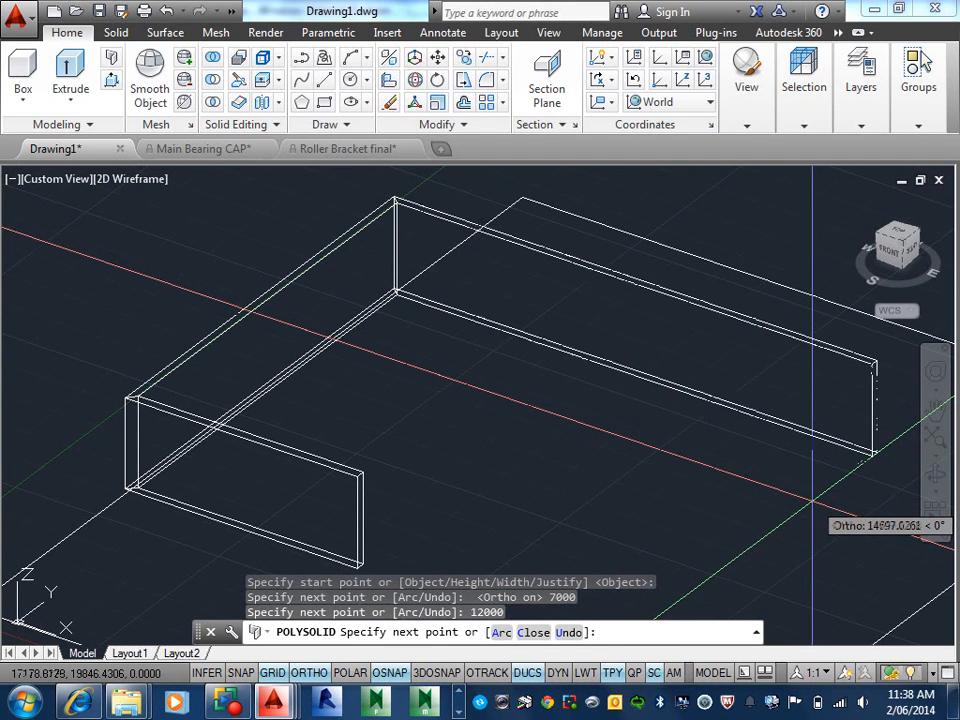
text(120)
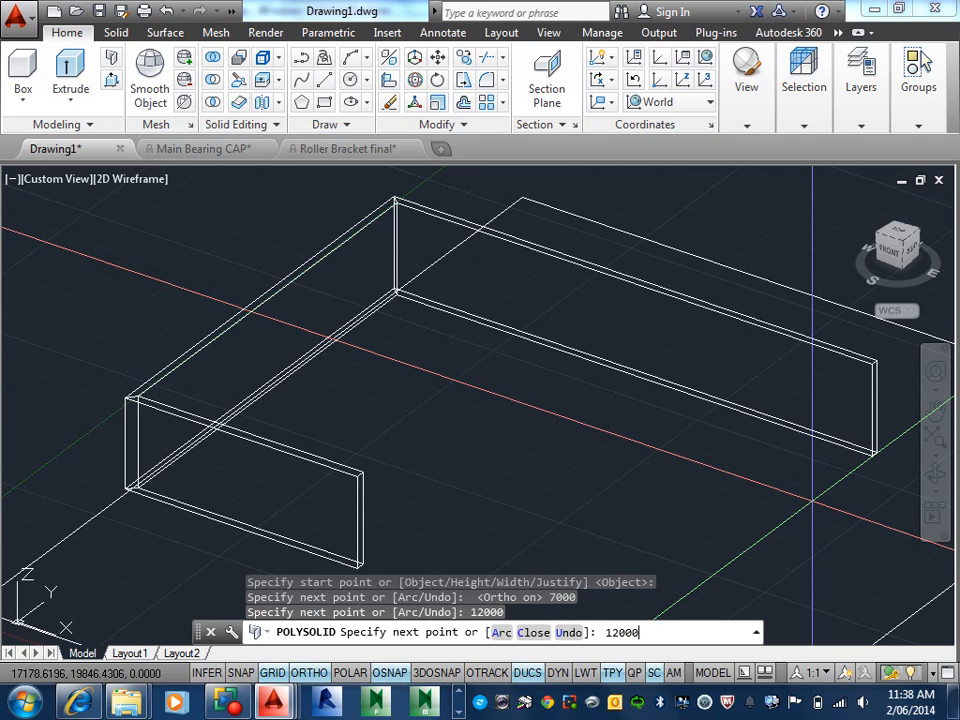
text(00)
key(Return)
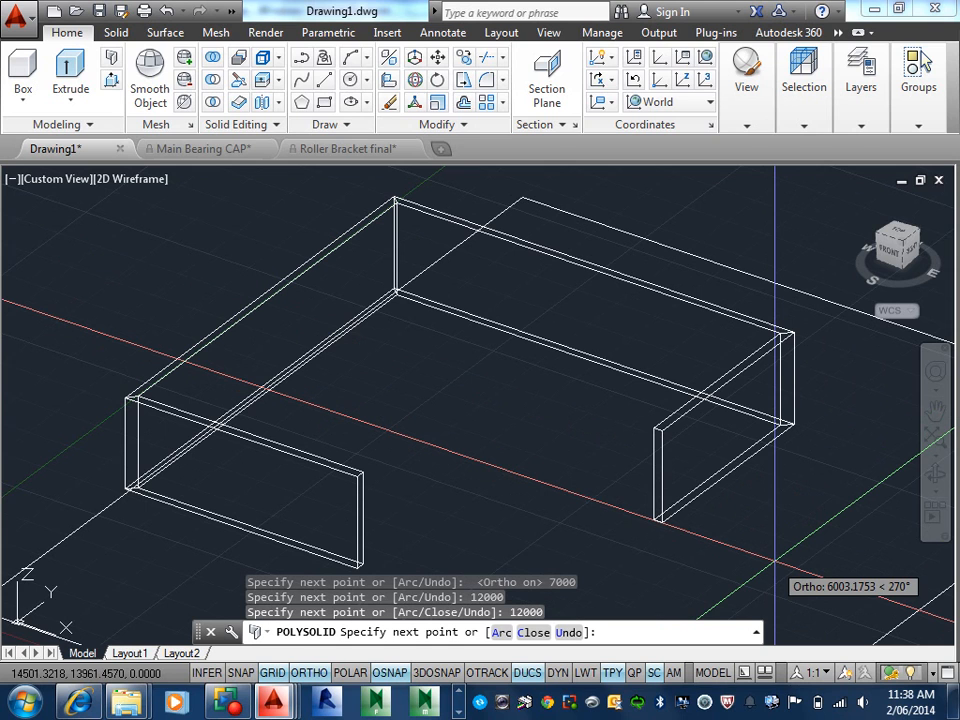
key(Return)
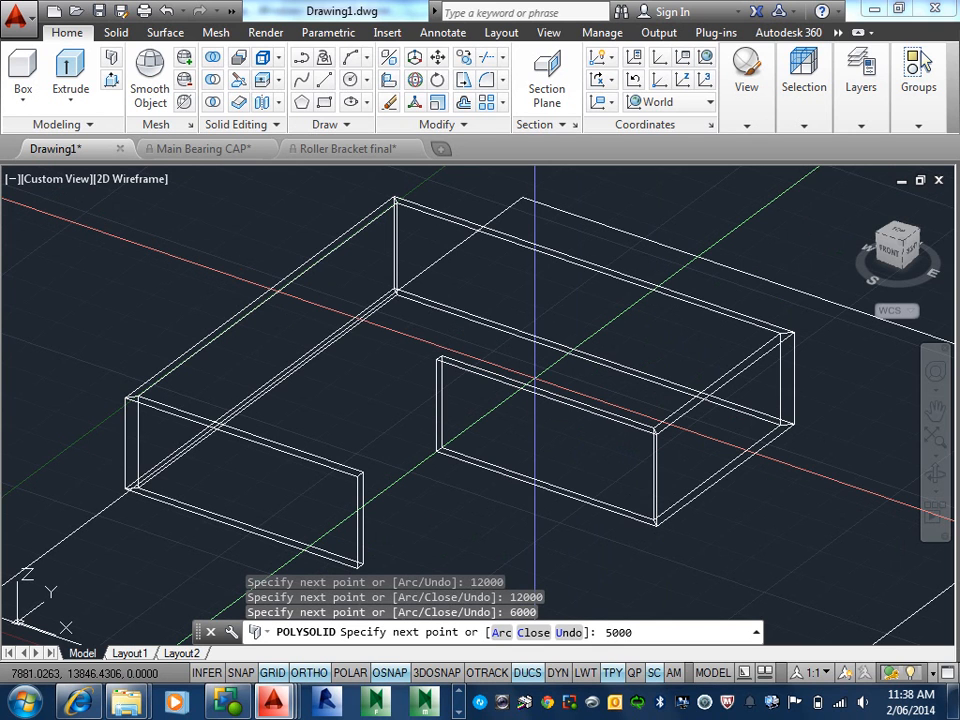
key(Return)
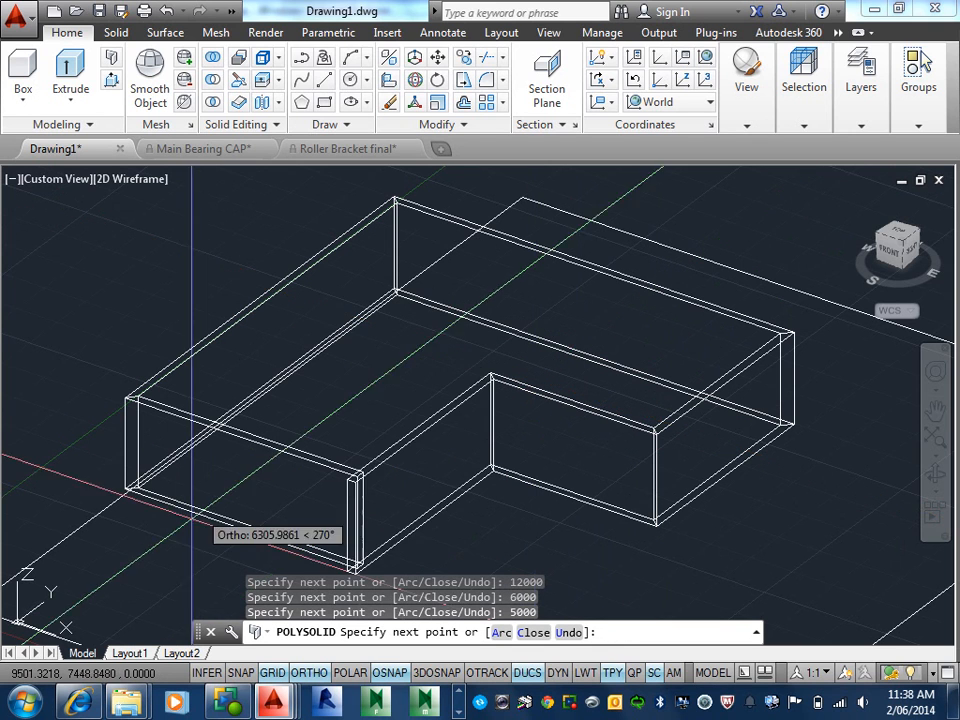
Close the polysolid wall back to its start point to complete the L-shaped outline
scroll(289, 492, up, 5)
shift+middle_drag(324, 491, 434, 532)
scroll(484, 468, down, 4)
scroll(484, 468, down, 3)
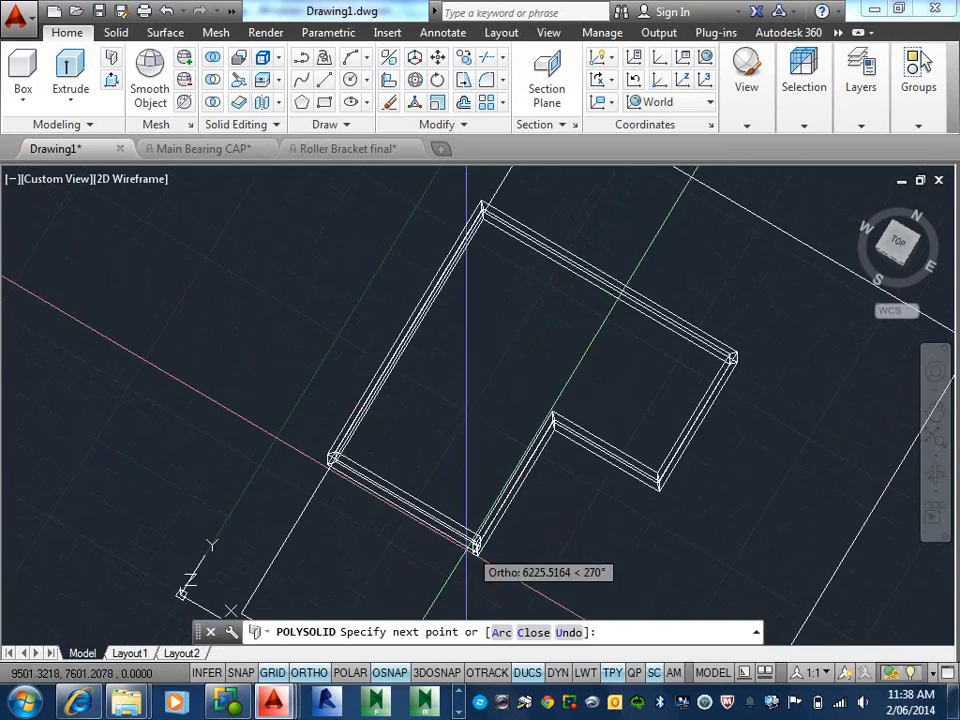
scroll(530, 530, up, 5)
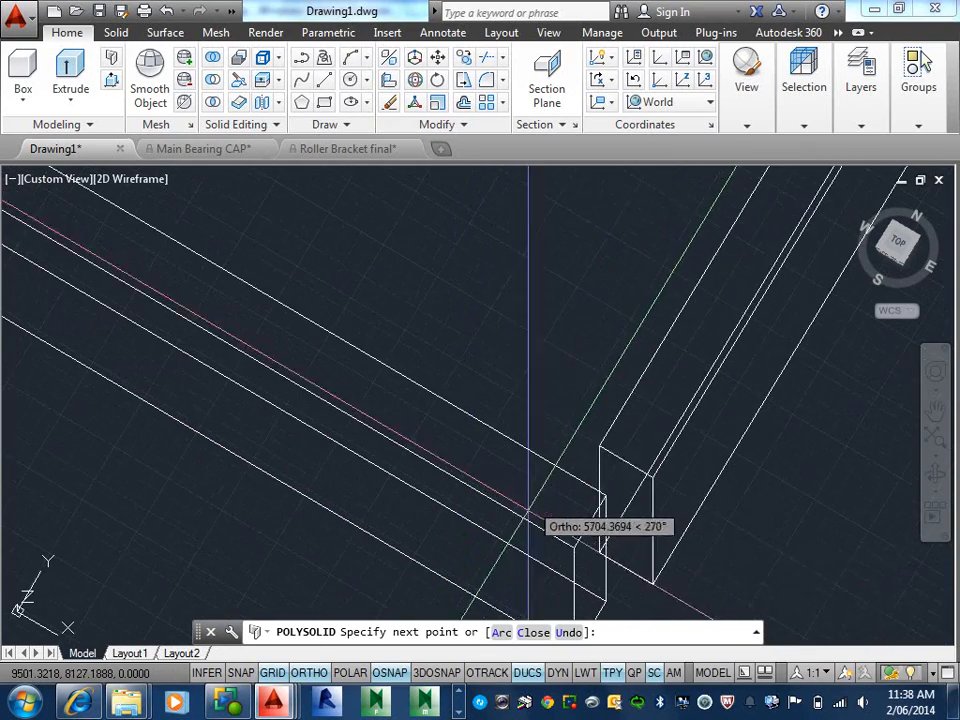
middle_drag(522, 530, 539, 324)
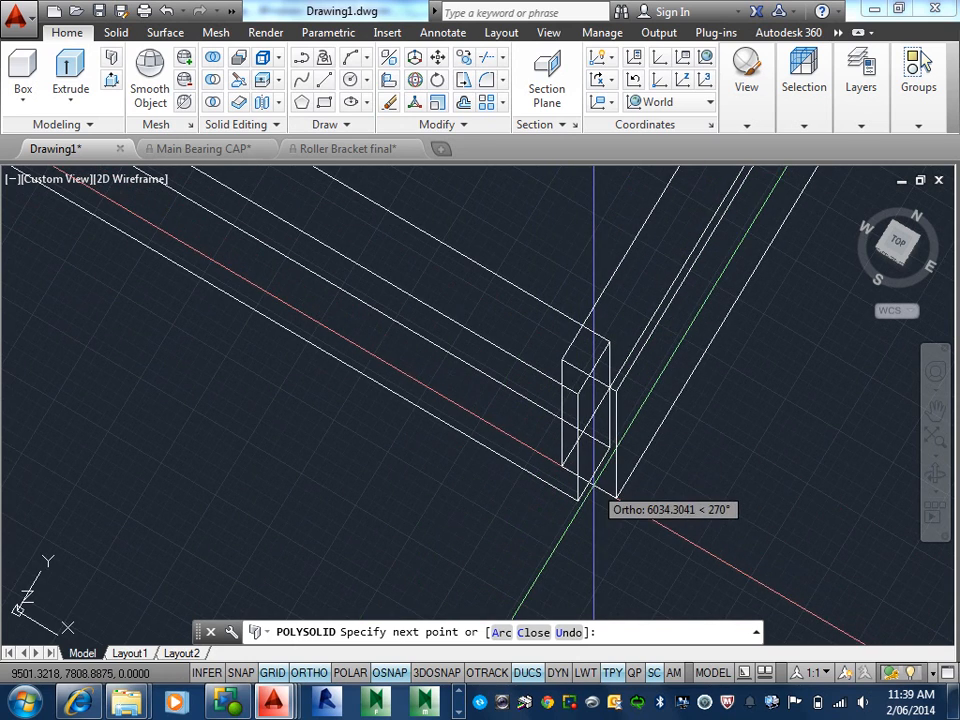
text(end of c)
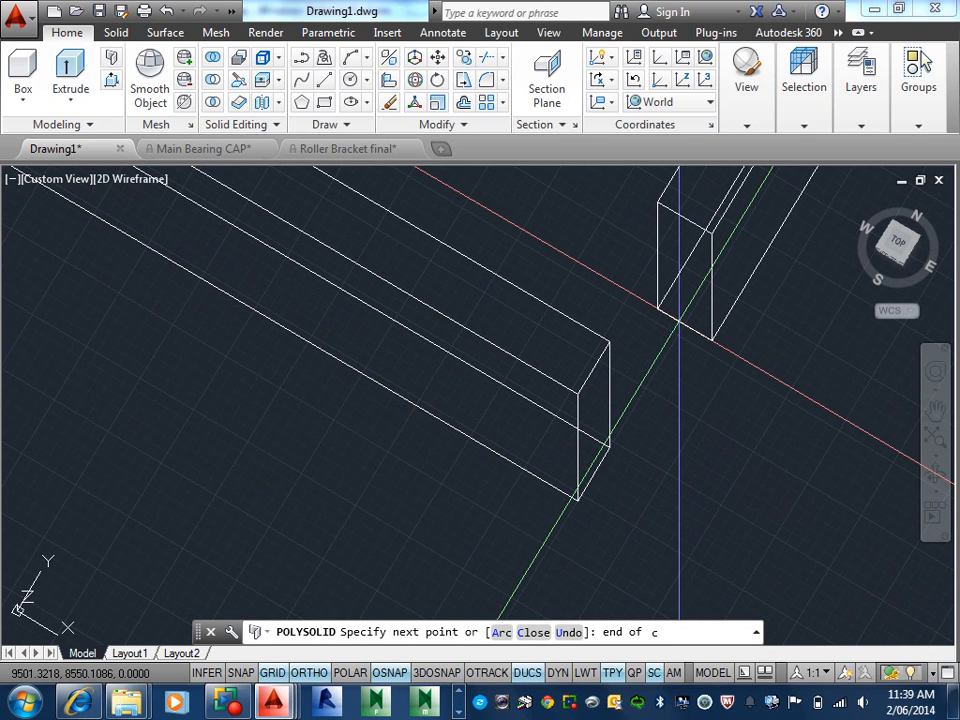
key(Return)
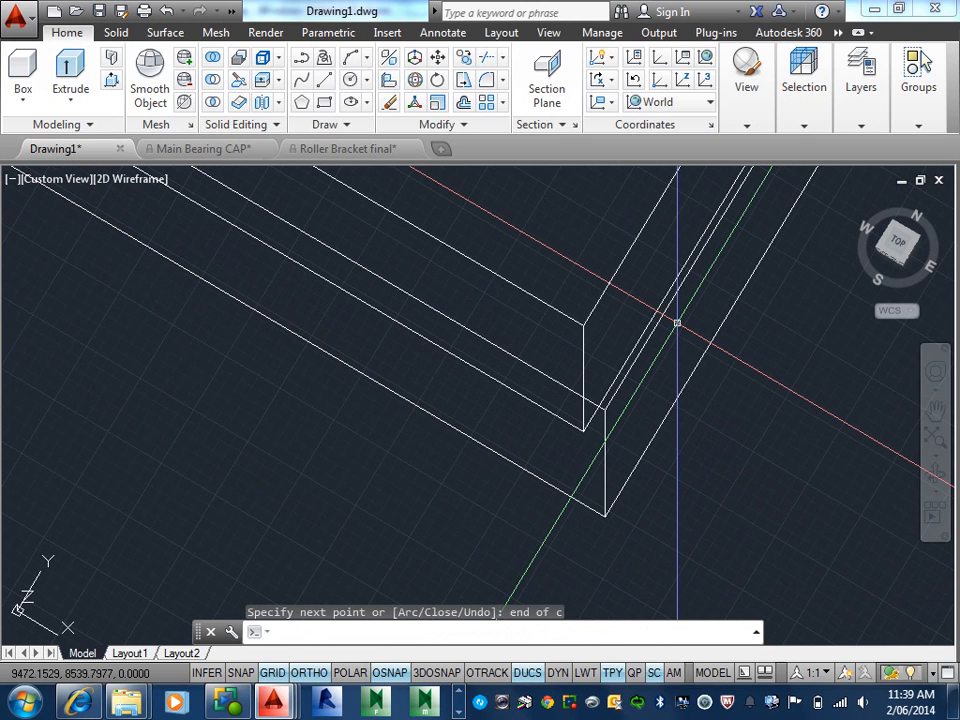
scroll(662, 359, down, 7)
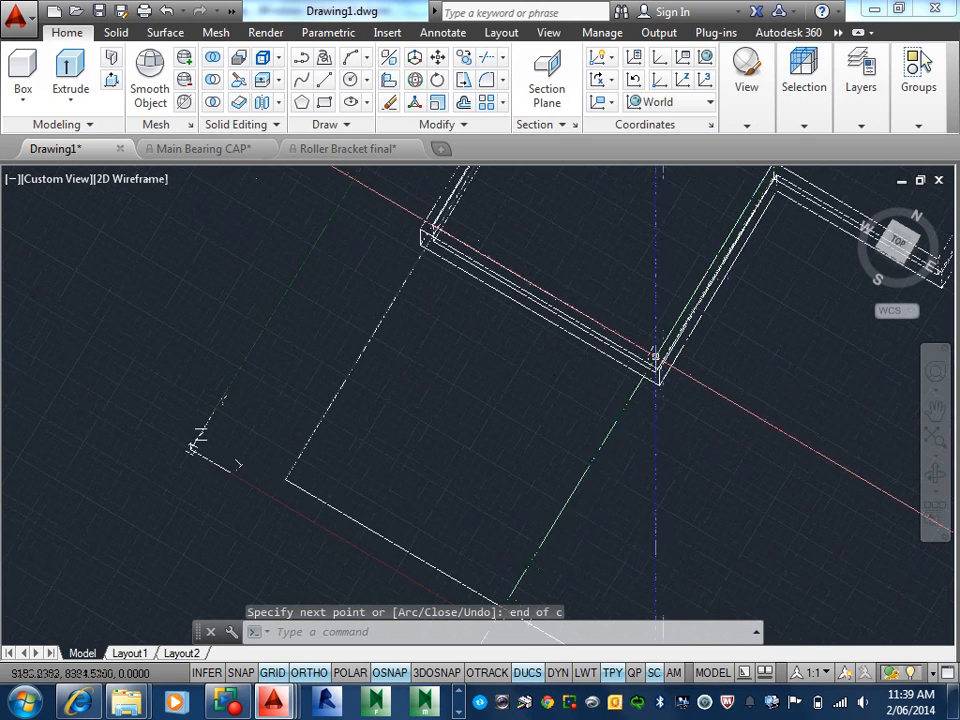
Display the L-shaped walls in the Conceptual visual style from a lower 3D angle
shift+middle_drag(655, 356, 566, 401)
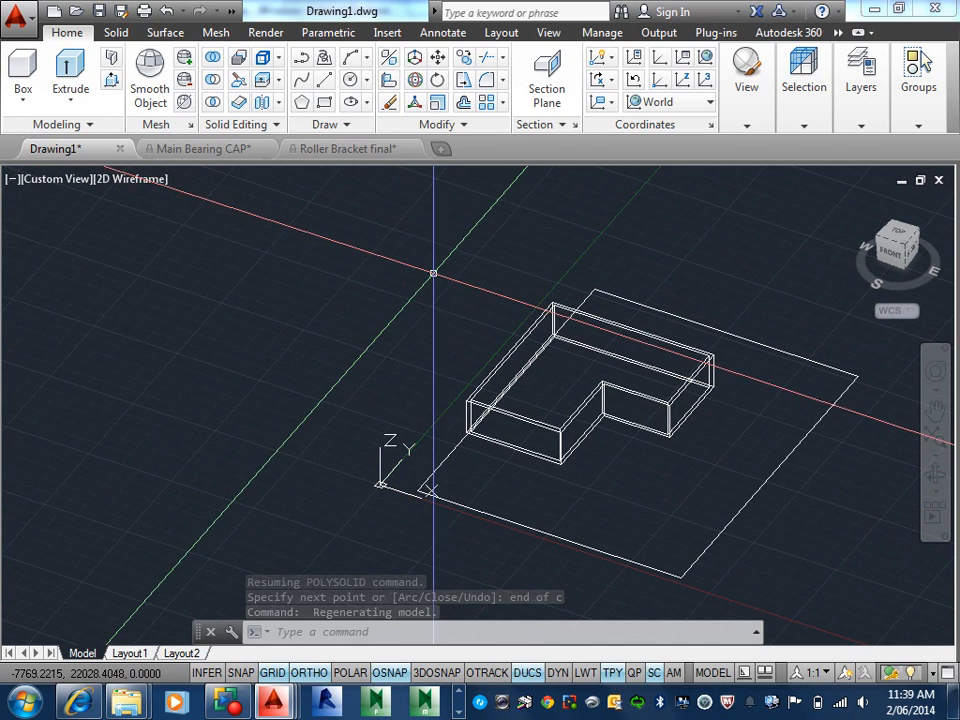
click(915, 126)
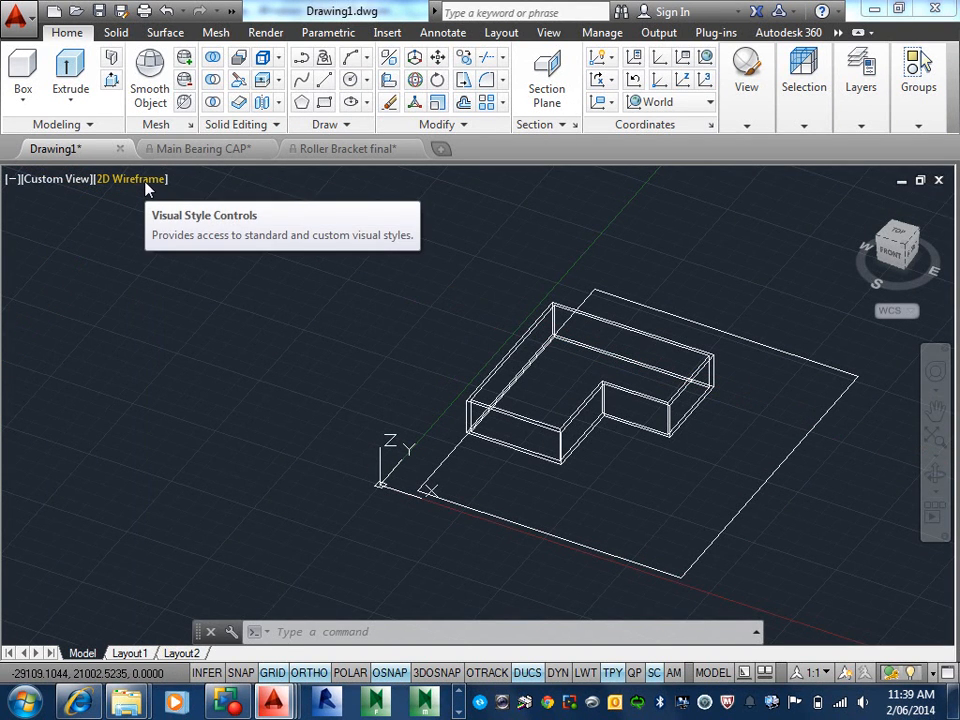
click(146, 183)
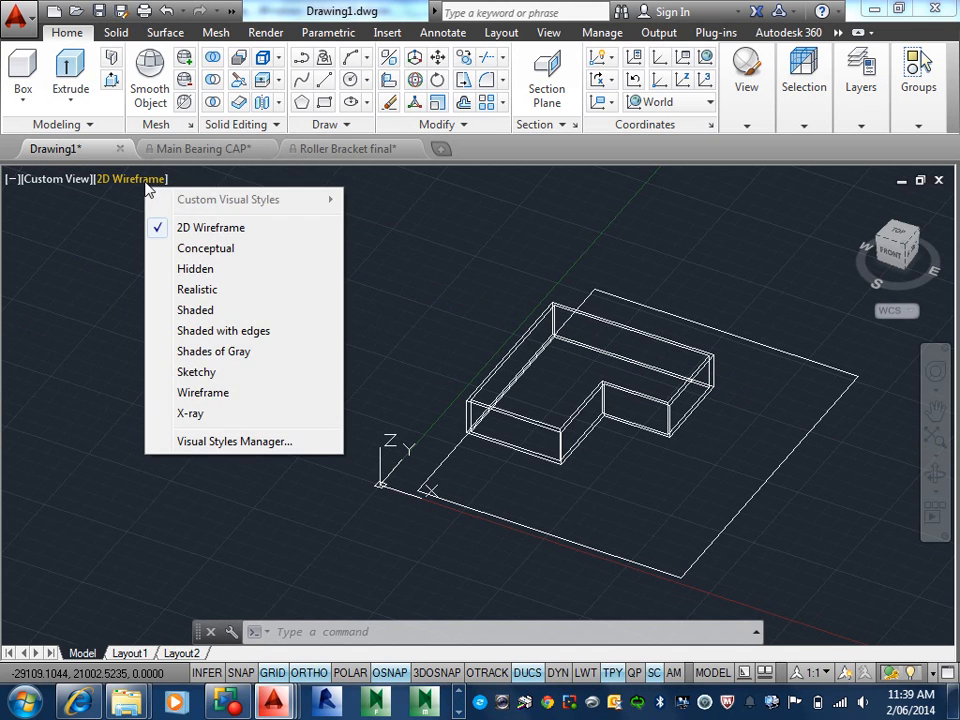
click(196, 251)
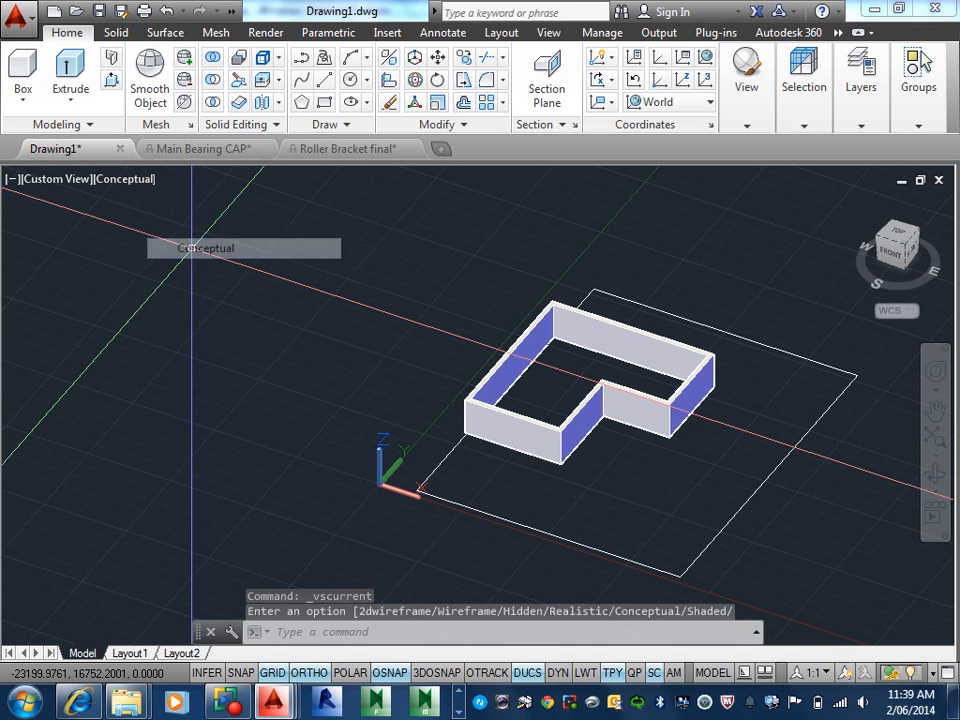
Move the wall solid 1000 in the positive X direction inside the site rectangle
shift+middle_drag(635, 386, 557, 410)
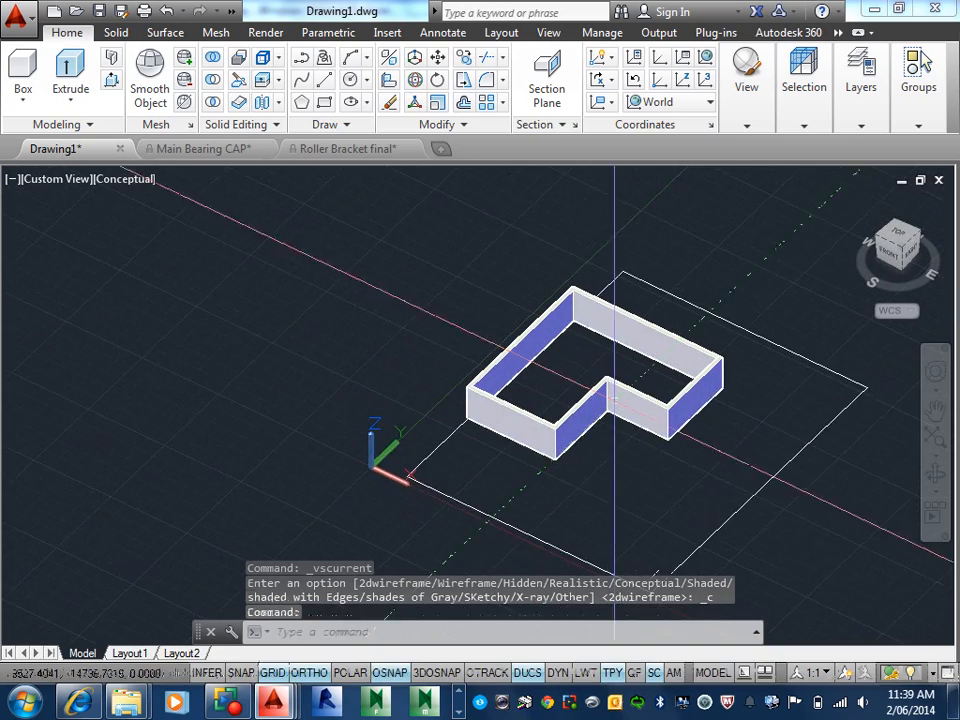
scroll(560, 410, up, 5)
scroll(560, 410, up, 2)
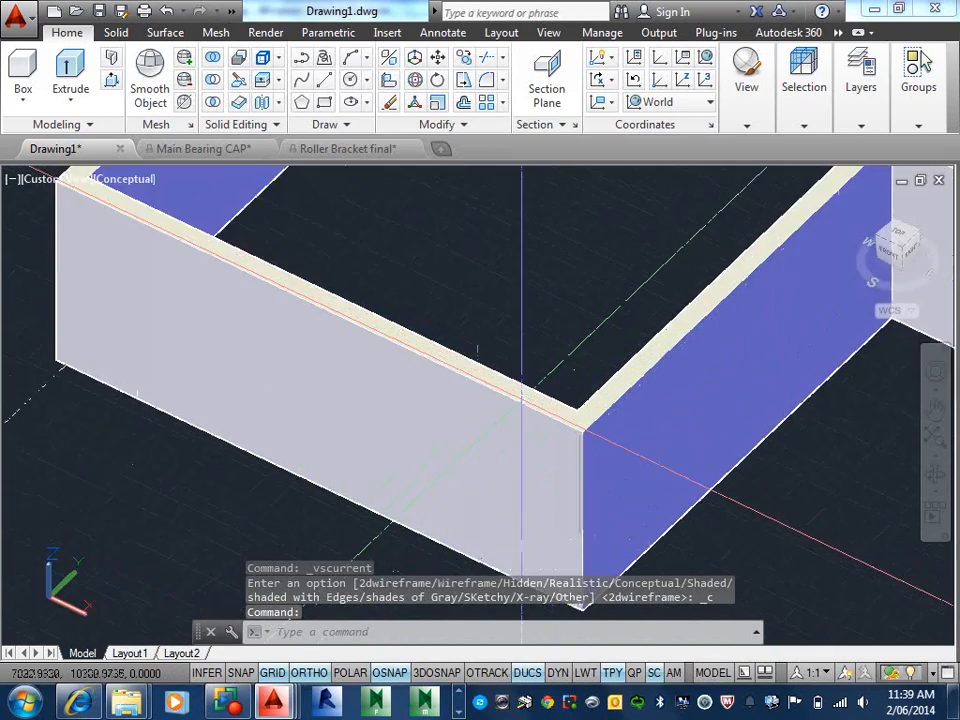
scroll(530, 400, down, 6)
middle_drag(547, 377, 561, 466)
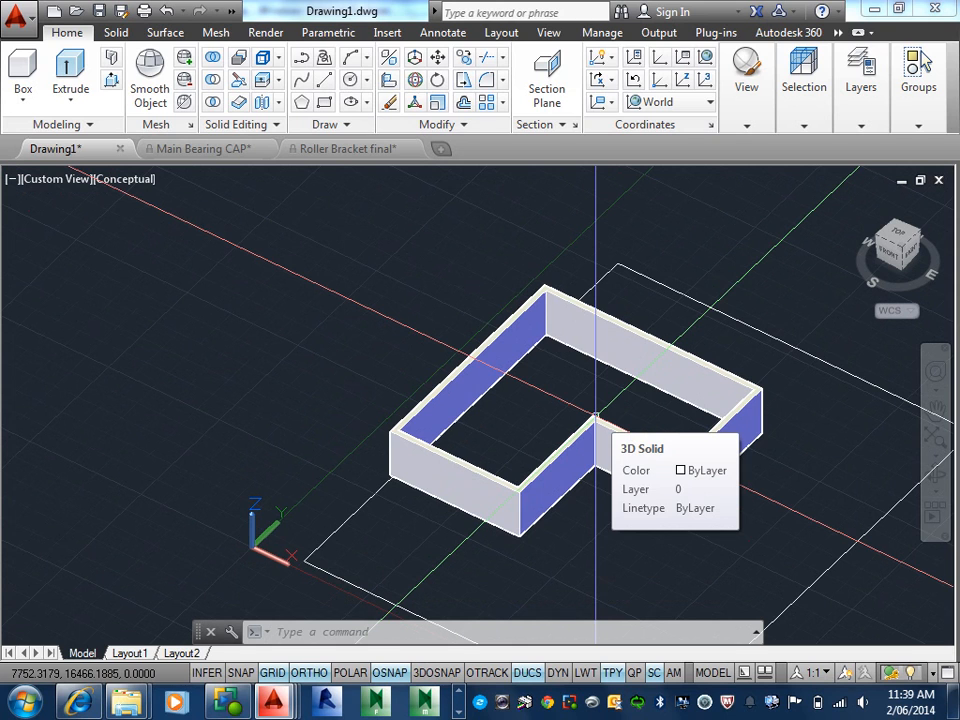
text(m)
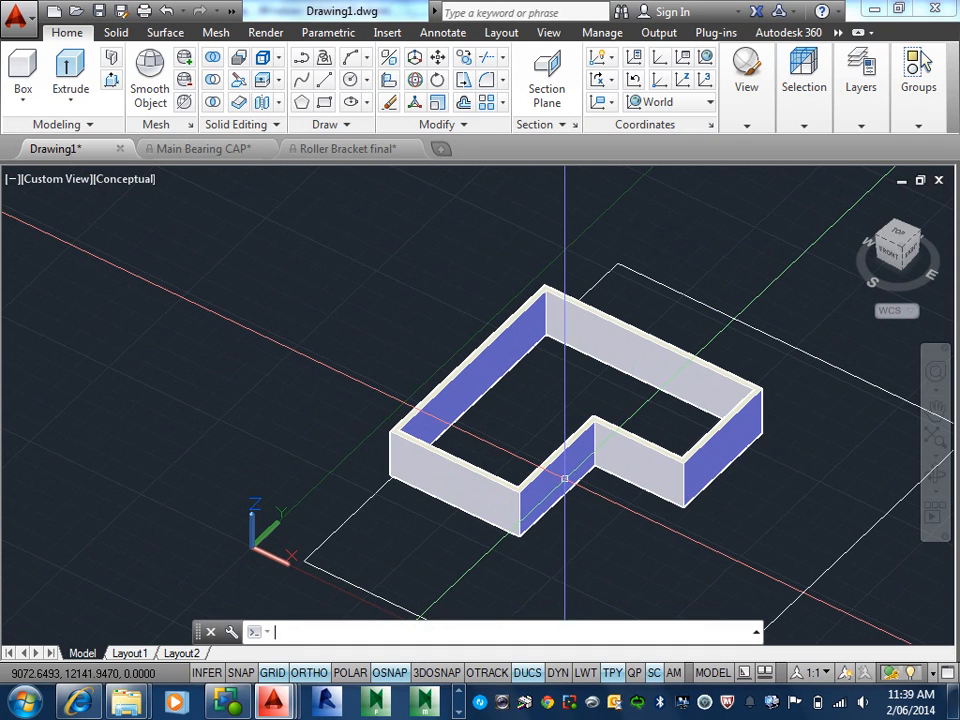
key(Return)
click(587, 428)
key(Return)
click(559, 498)
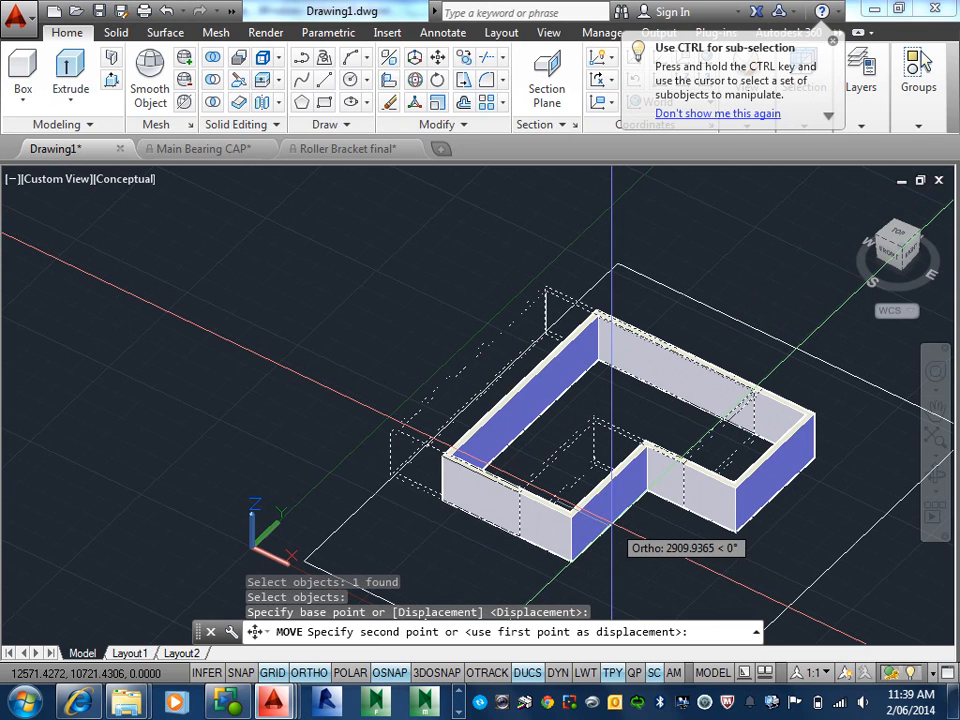
text(1000)
key(Return)
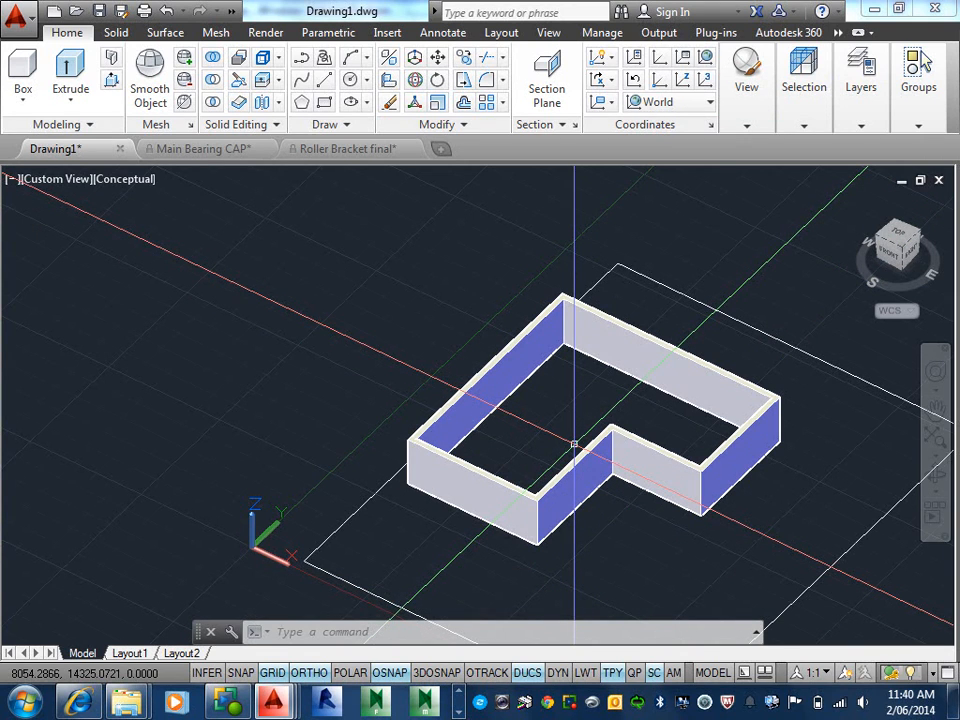
shift+middle_drag(574, 443, 493, 503)
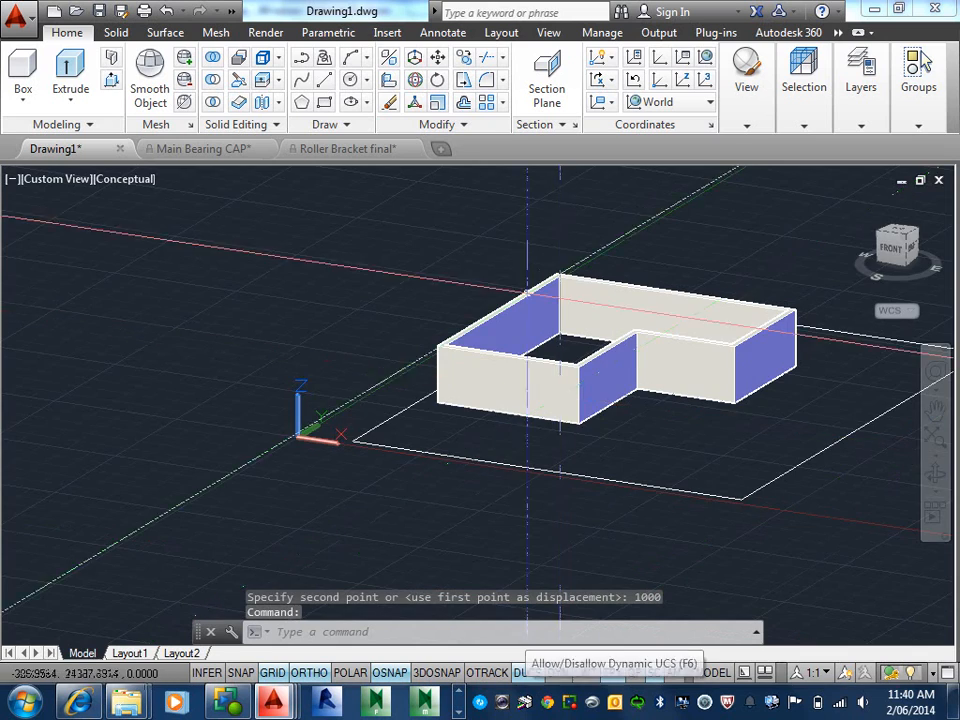
scroll(520, 418, up, 6)
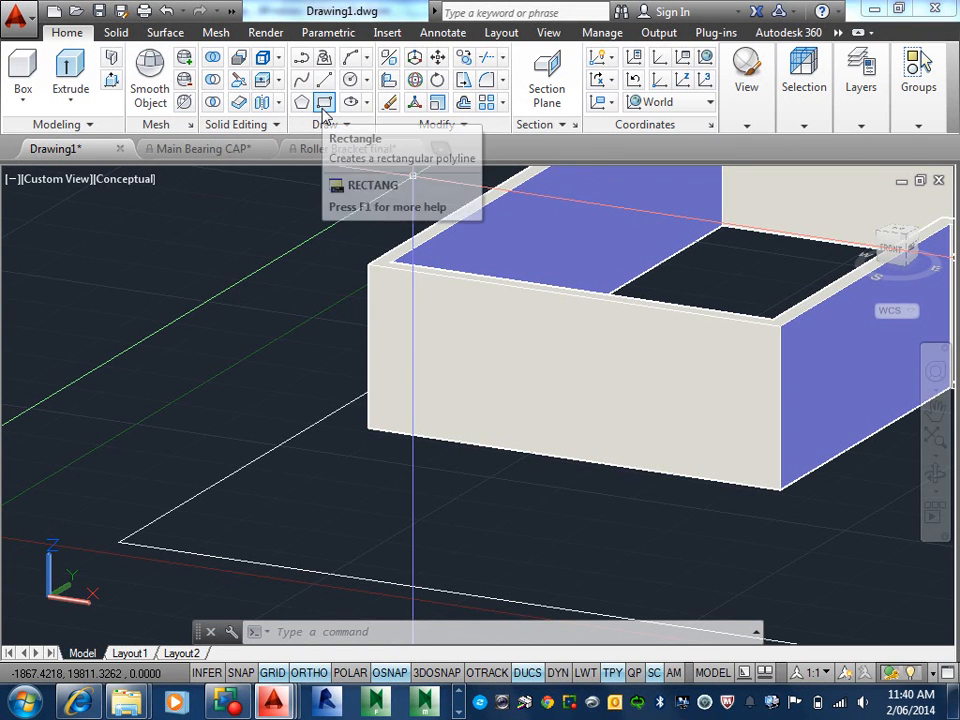
click(323, 104)
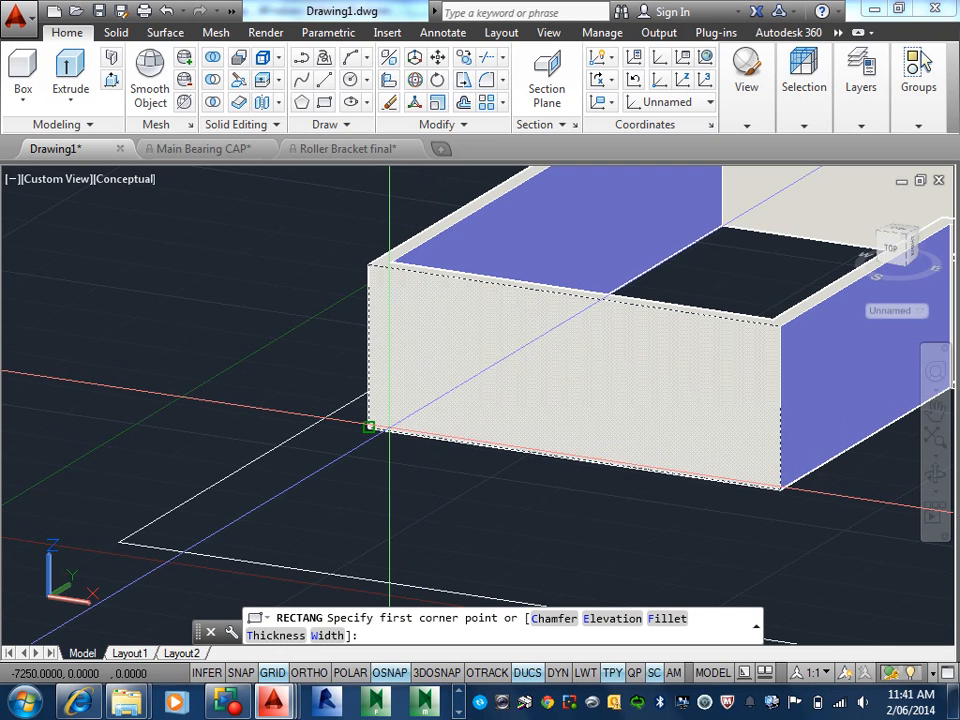
click(369, 427)
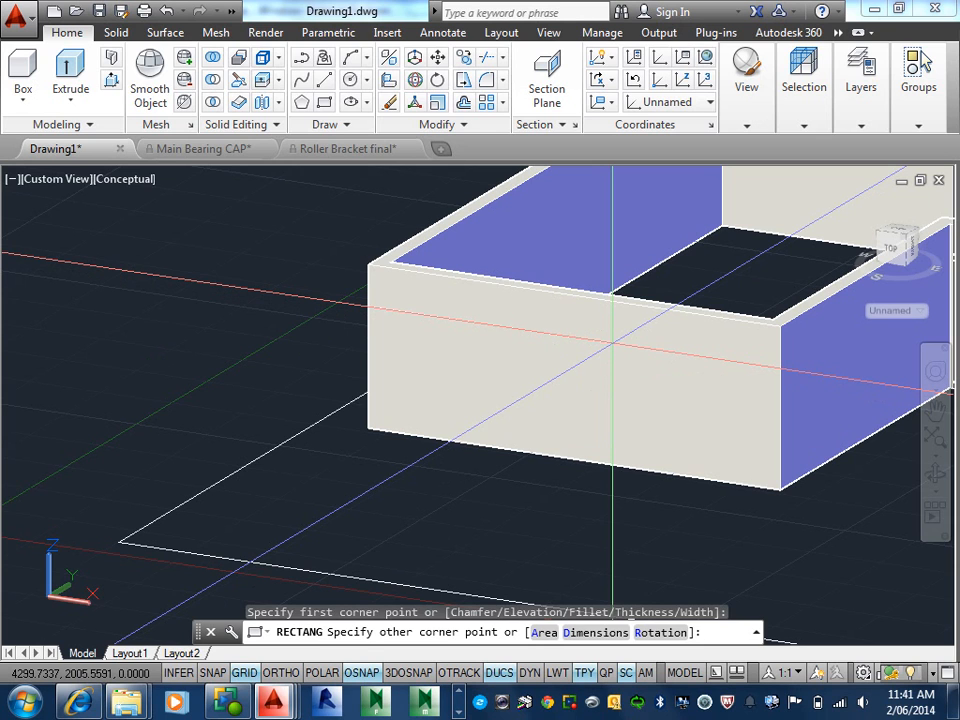
key(Escape)
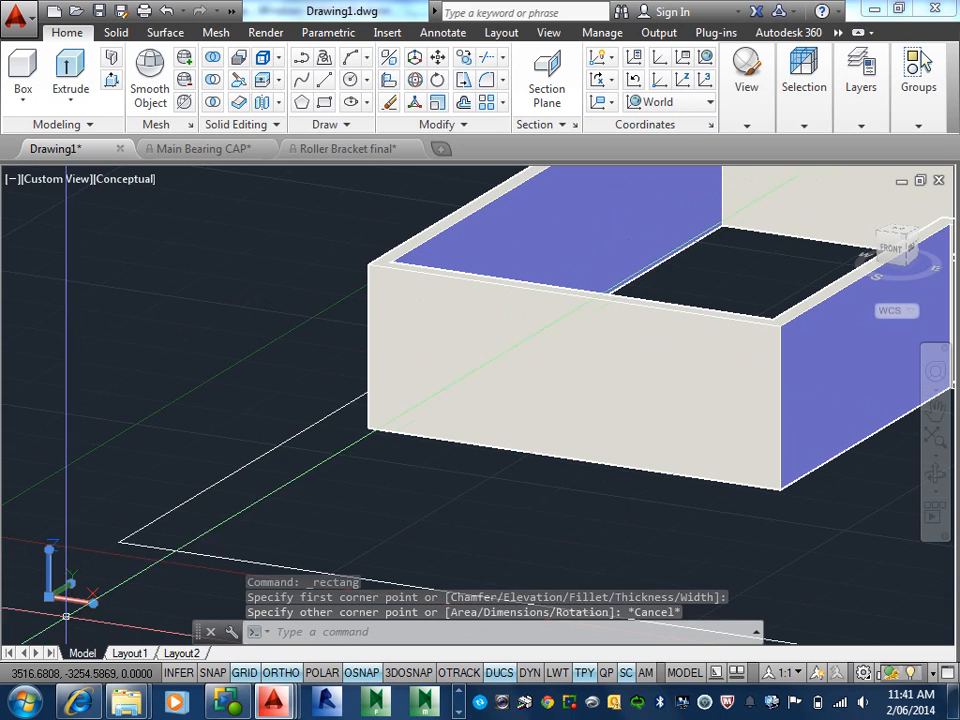
key(Escape)
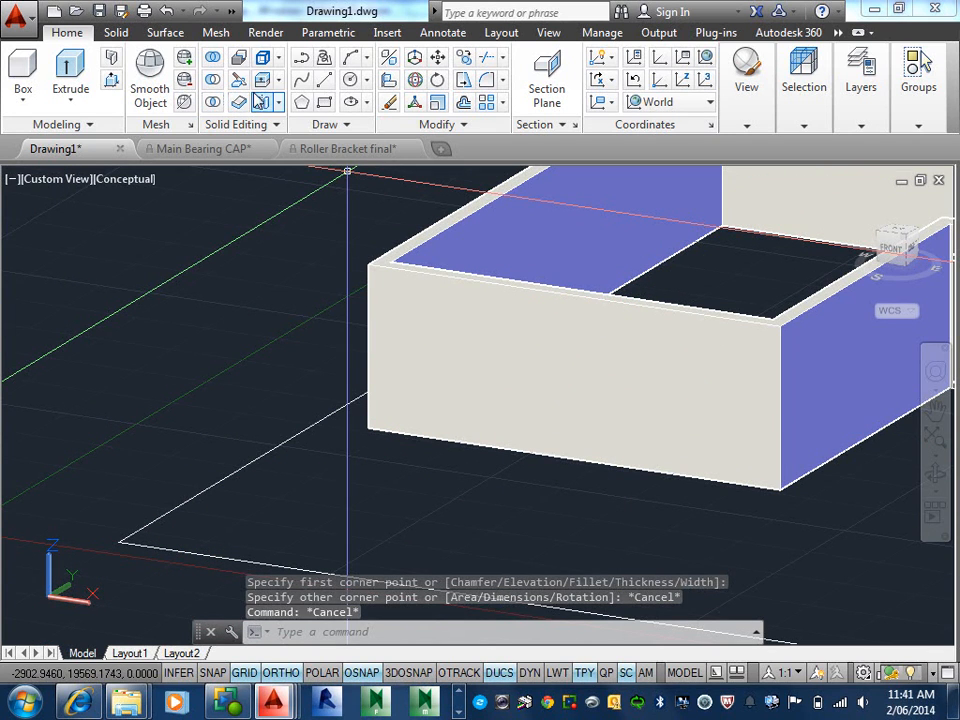
Draw a freehand rectangle on the front wall's outer face and press-pull it through the building to cut an opening
click(323, 103)
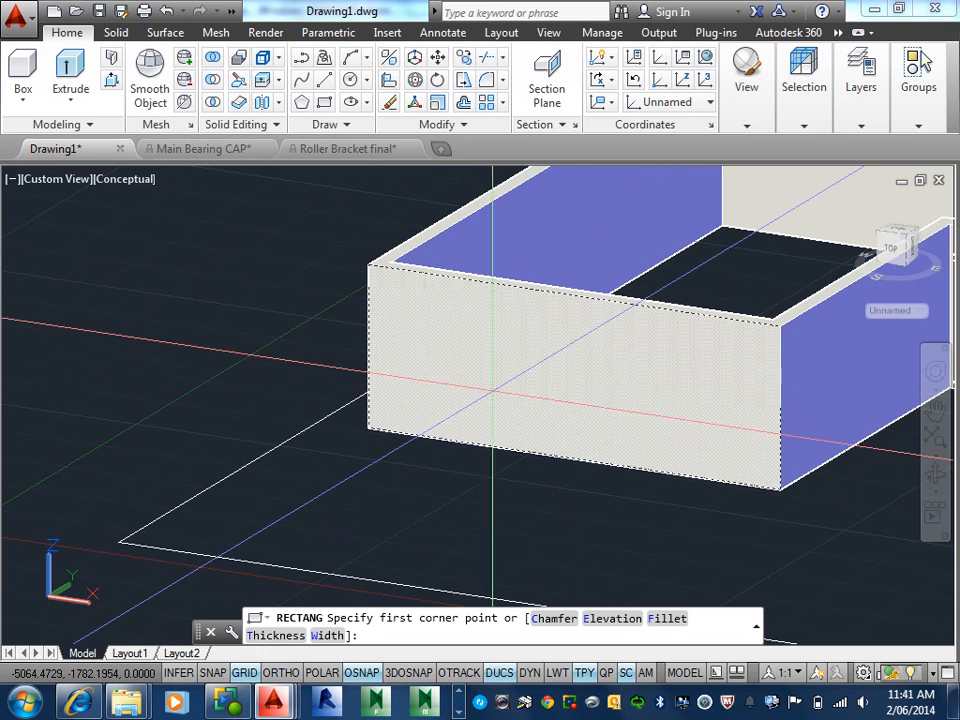
click(482, 388)
click(637, 412)
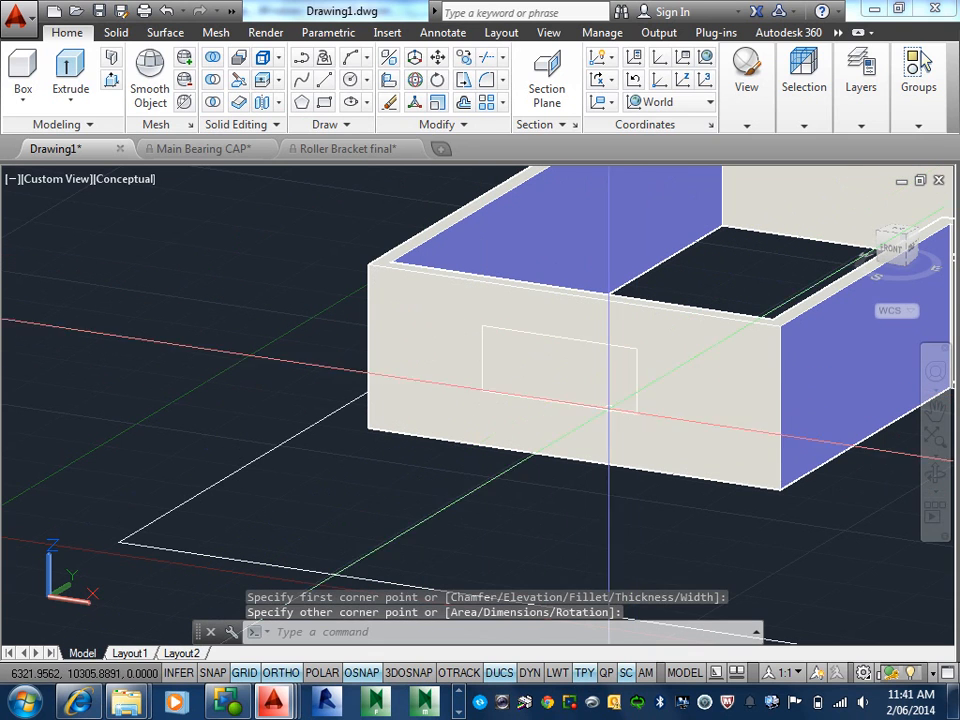
click(111, 82)
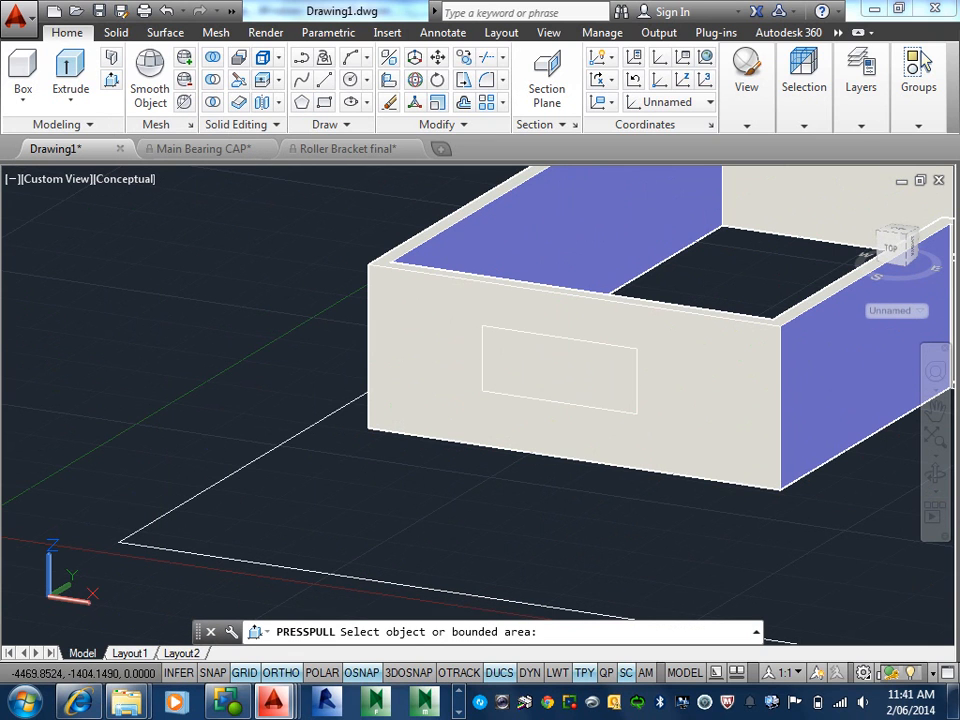
click(544, 343)
click(631, 282)
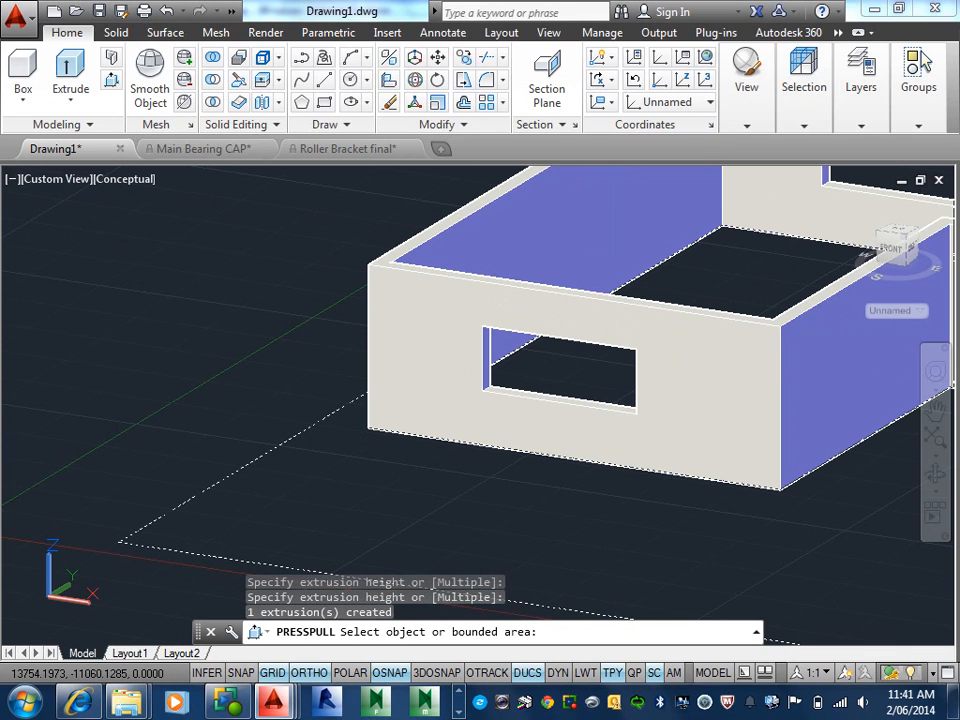
Undo the press-pulled opening and the rectangle on the front wall
key(ctrl+z)
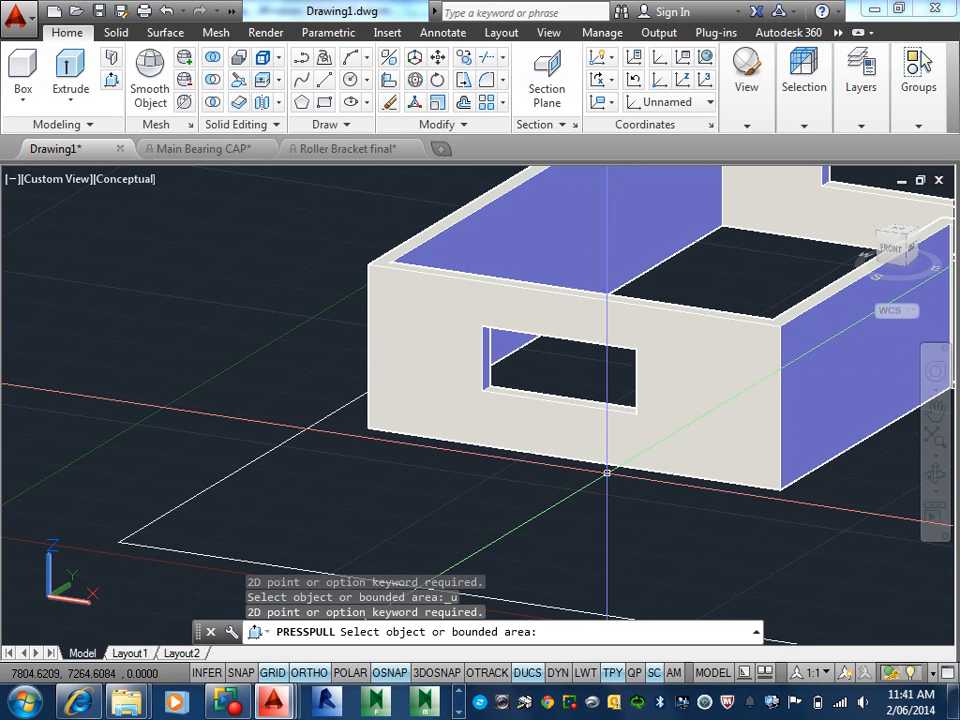
key(Escape)
key(ctrl+z)
key(ctrl+z)
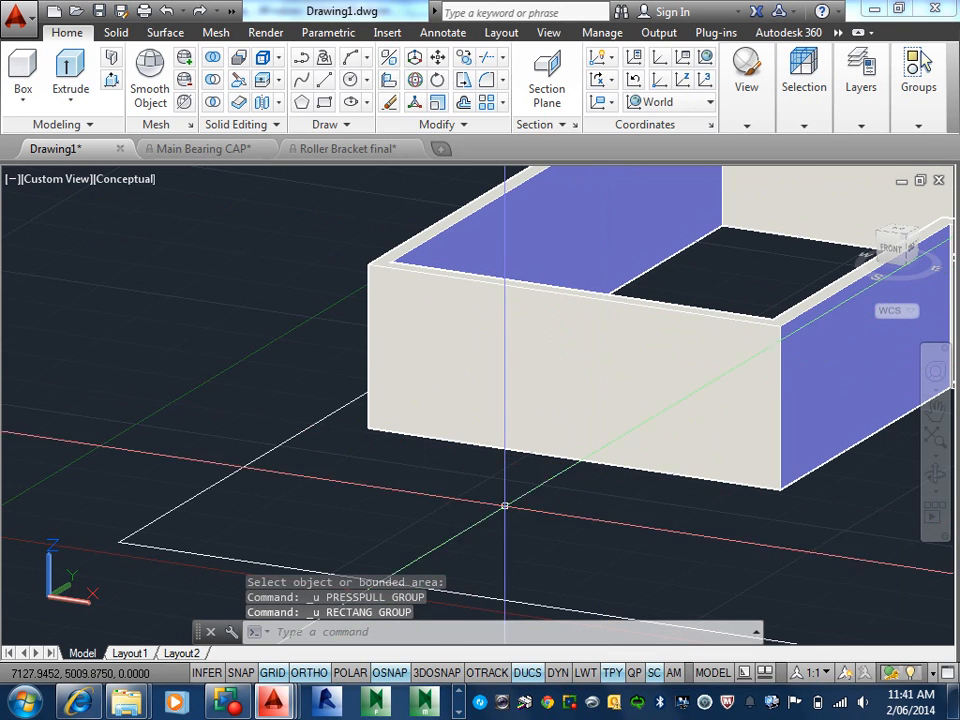
Move the UCS origin to the front wall's lower-left outer corner and point its Y axis up the wall's vertical edge
click(60, 597)
click(60, 597)
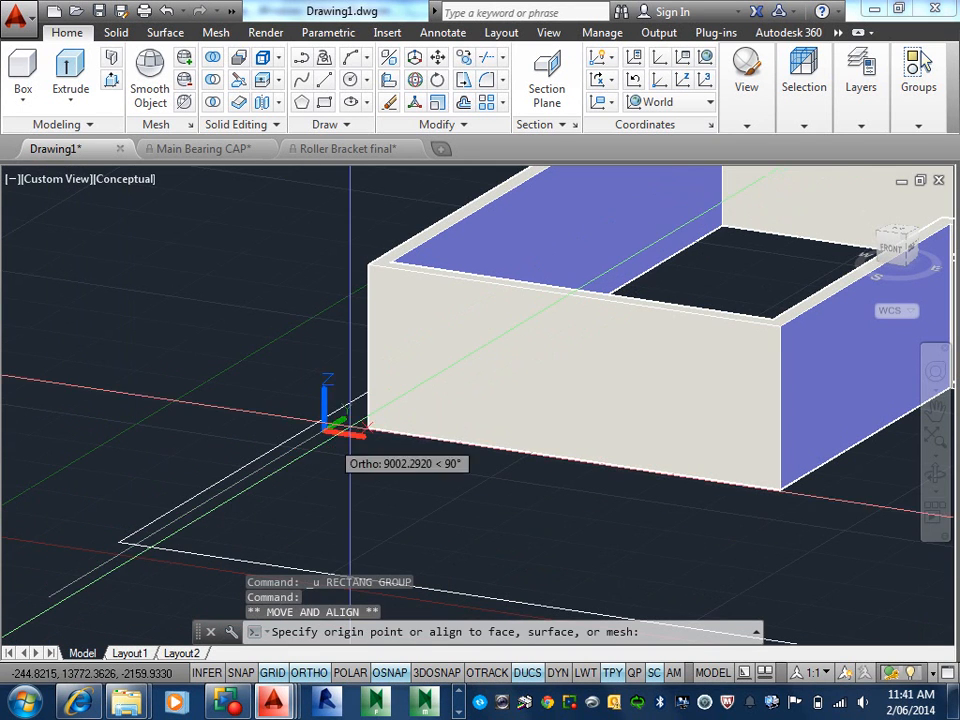
click(368, 429)
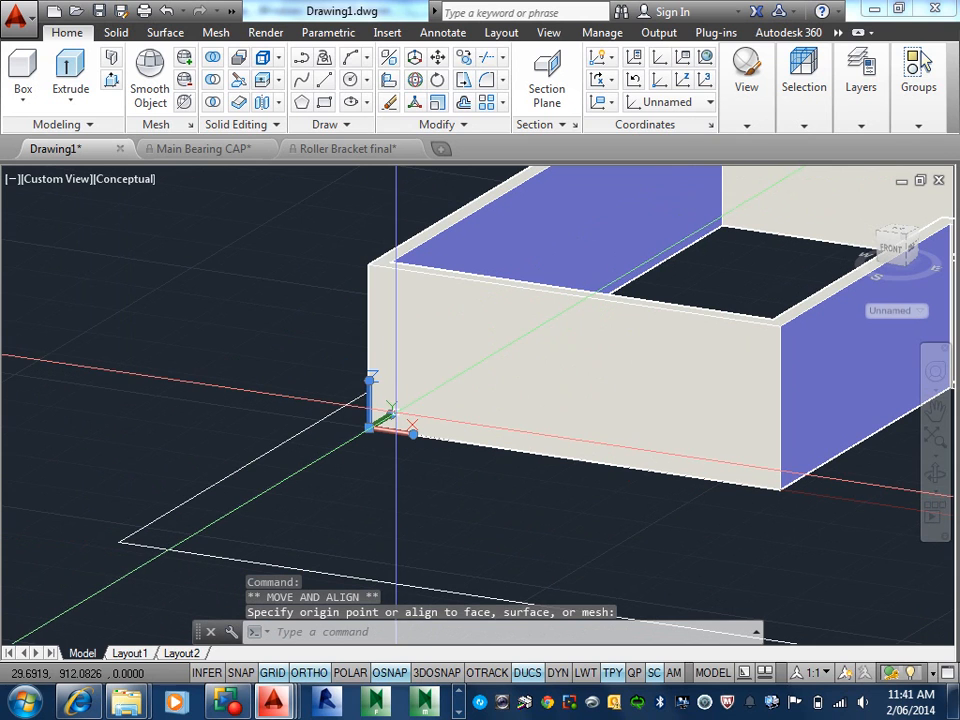
click(369, 429)
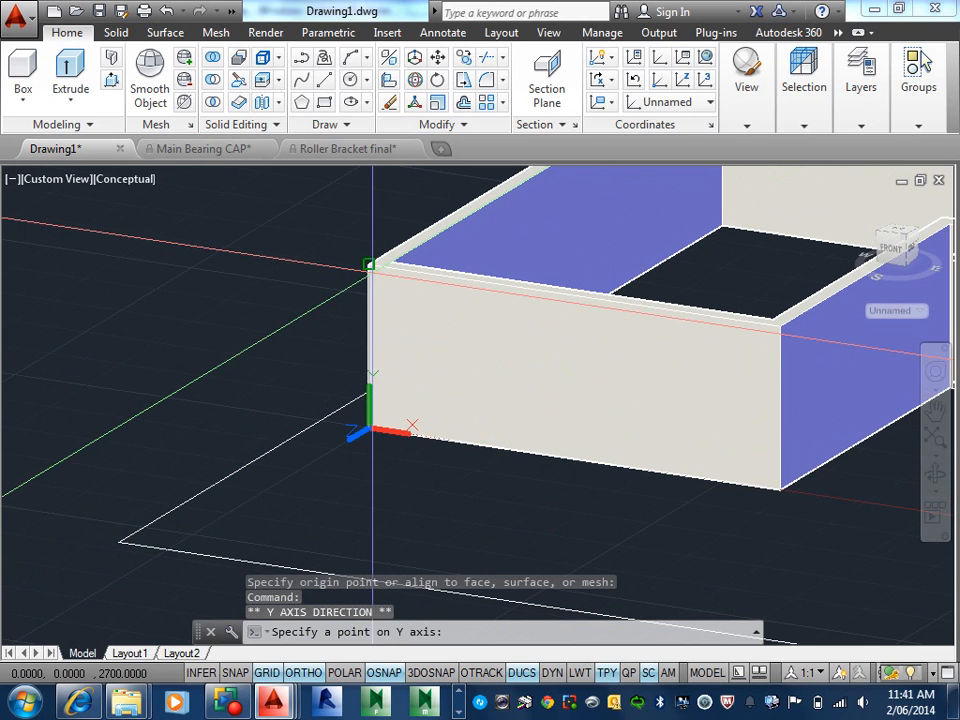
click(372, 270)
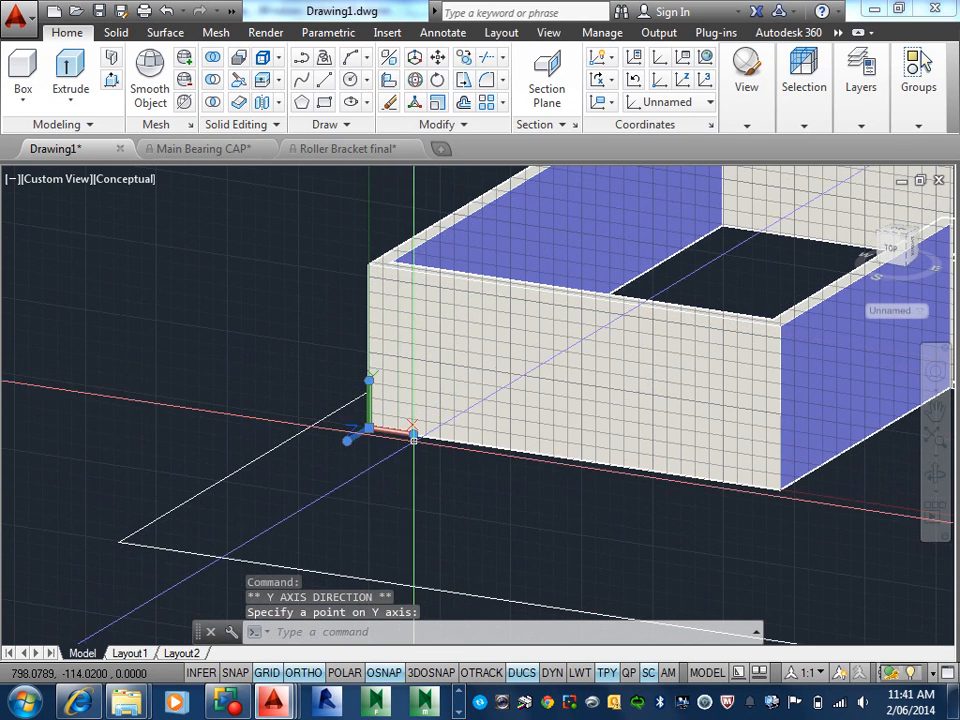
Turn off Dynamic UCS so drawing stays on the front wall's plane
scroll(413, 437, up, 3)
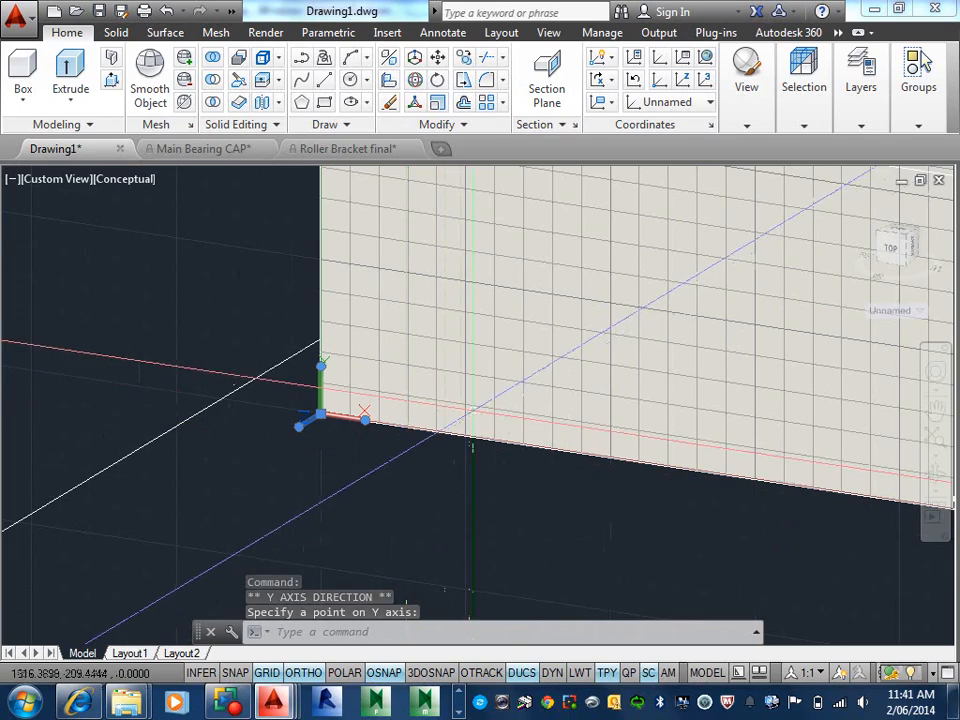
scroll(472, 443, down, 5)
scroll(474, 416, down, 3)
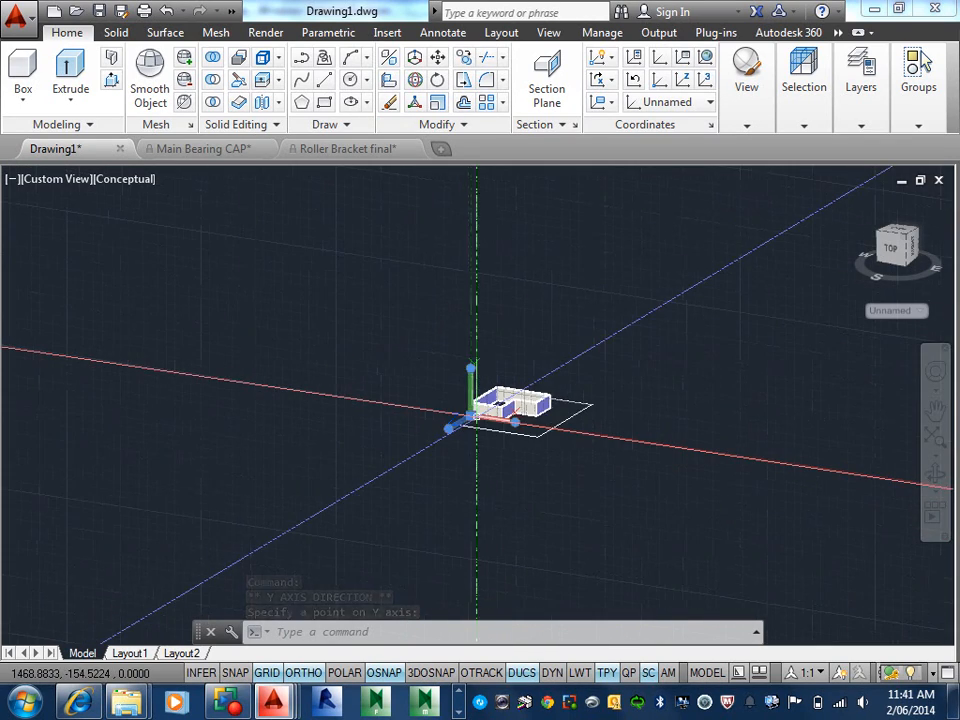
scroll(474, 416, up, 12)
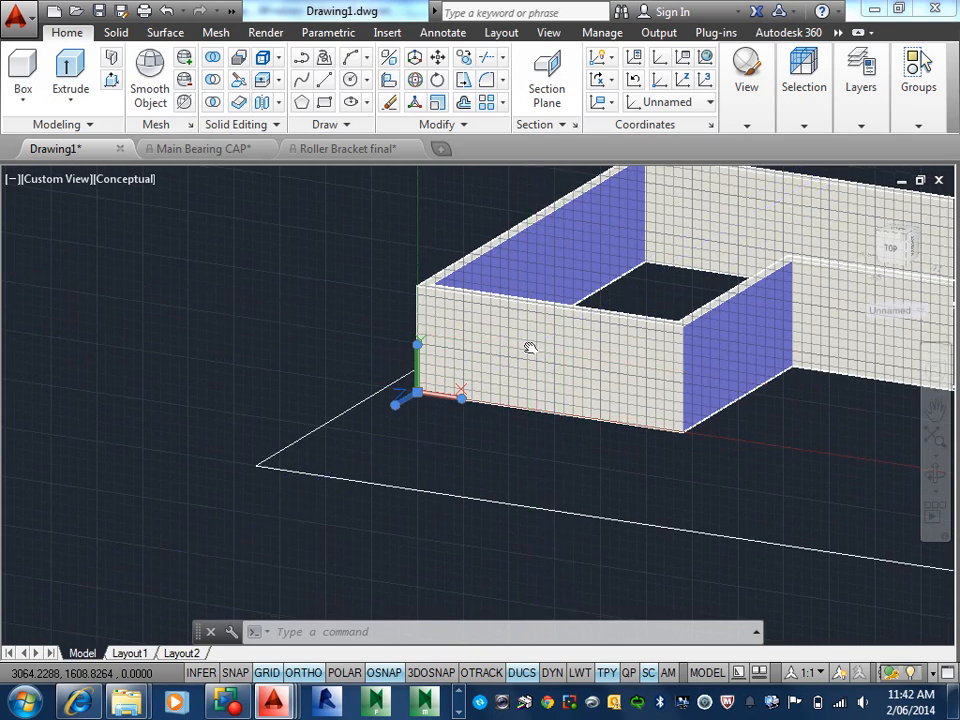
middle_drag(531, 347, 534, 303)
scroll(520, 350, up, 5)
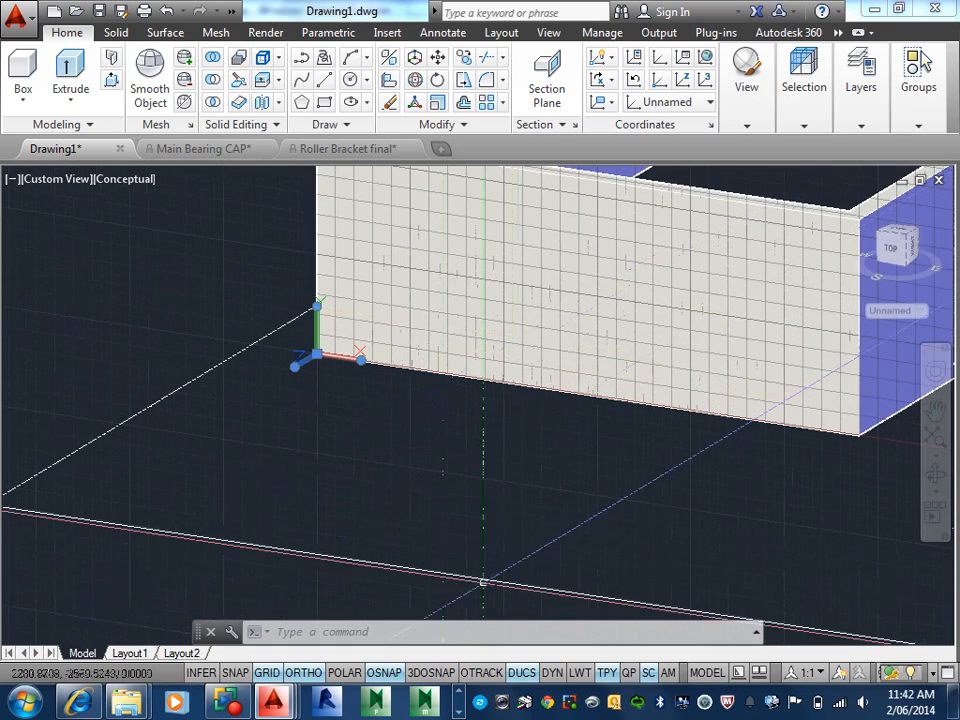
click(521, 679)
scroll(491, 407, down, 4)
middle_drag(474, 412, 394, 562)
text(rec)
key(Return)
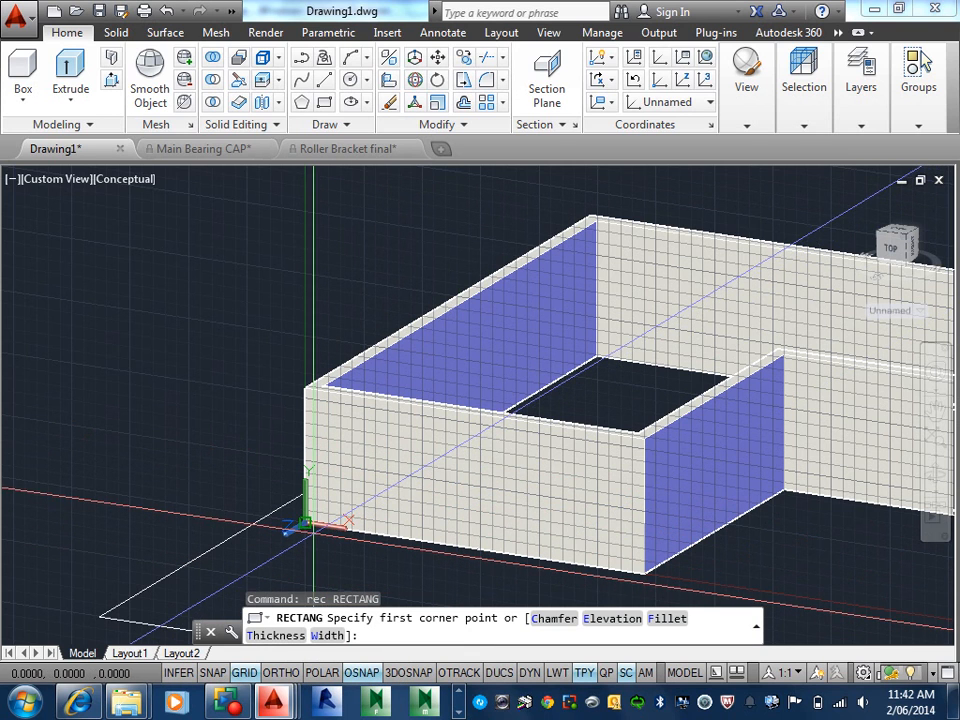
key(Escape)
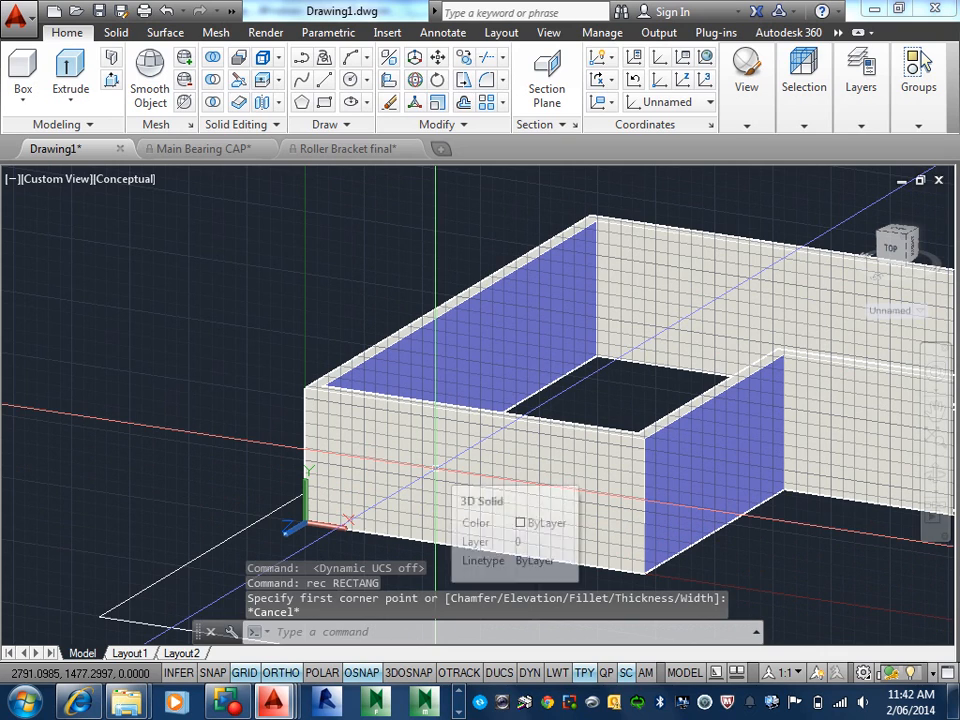
Draw a vertical line from the midpoint of the front wall's bottom edge up past the wall's top
text(l)
key(Return)
click(474, 548)
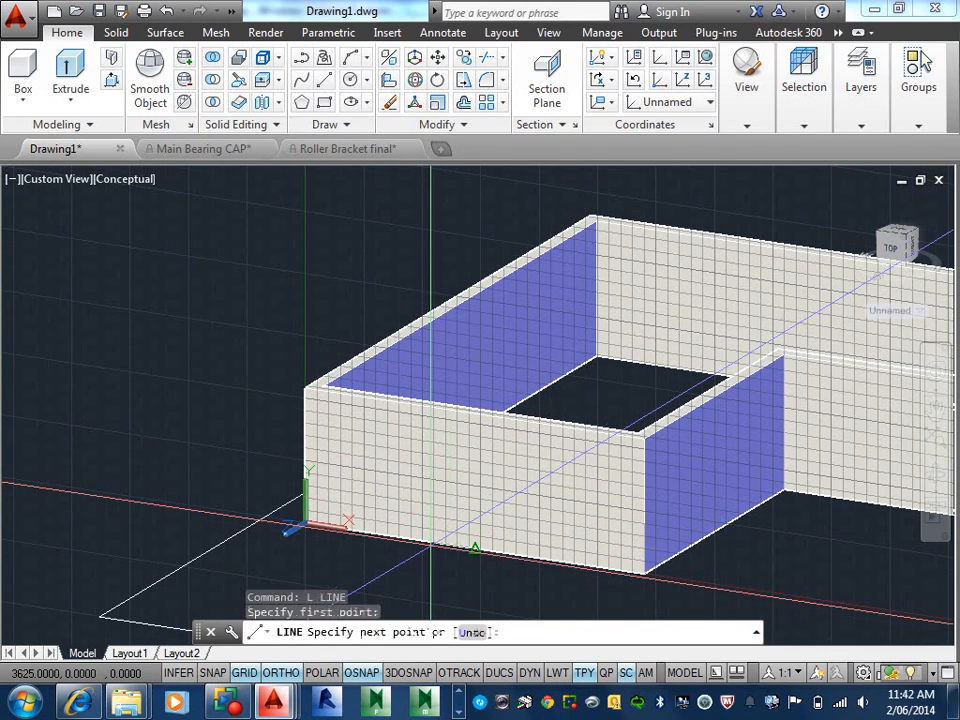
click(492, 214)
key(Escape)
key(Escape)
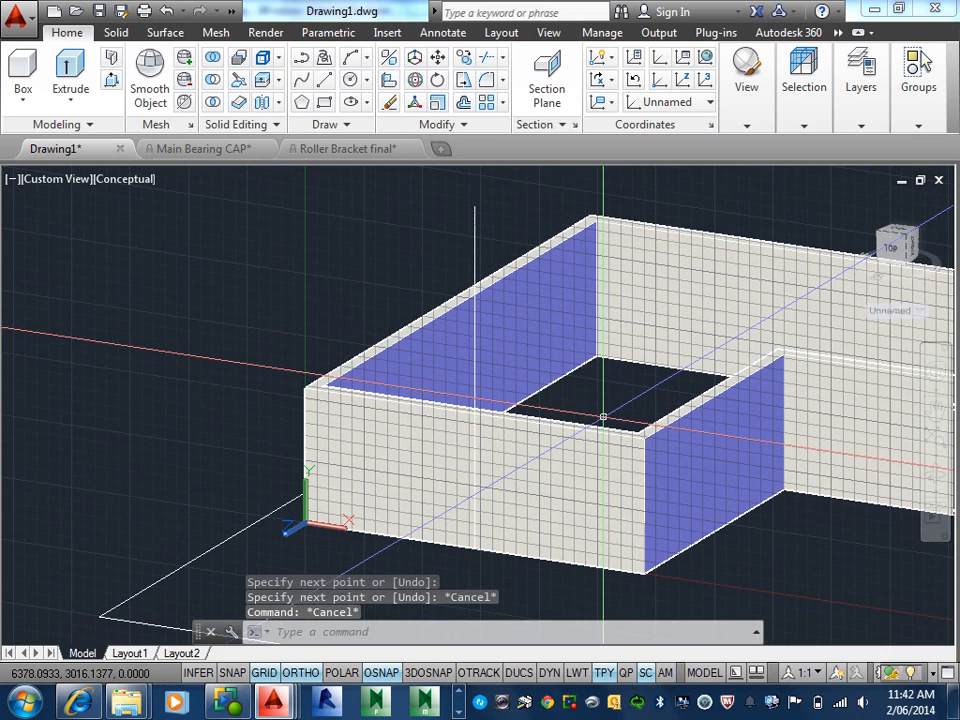
Offset the vertical line at the front wall's midpoint by 1200 to both sides
text(o)
key(Return)
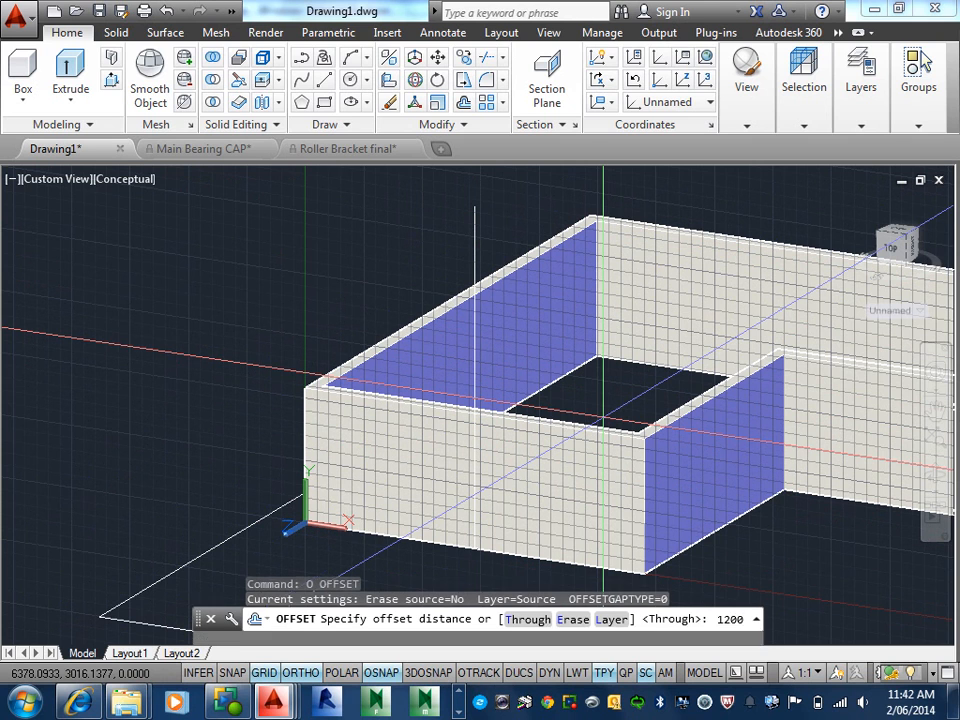
key(Return)
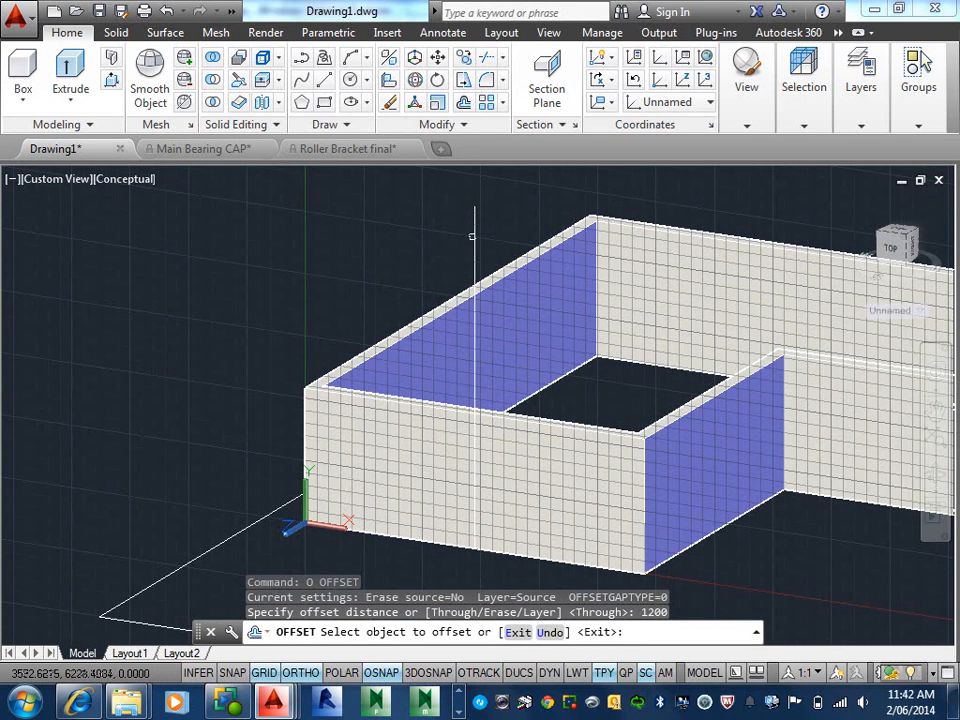
click(474, 236)
click(367, 235)
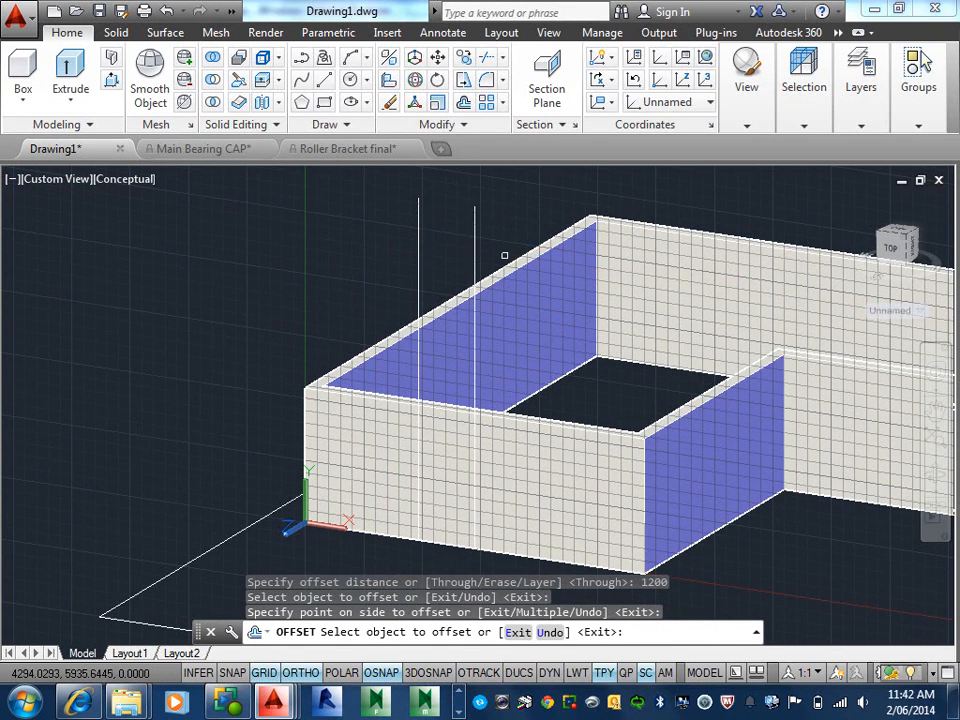
click(474, 236)
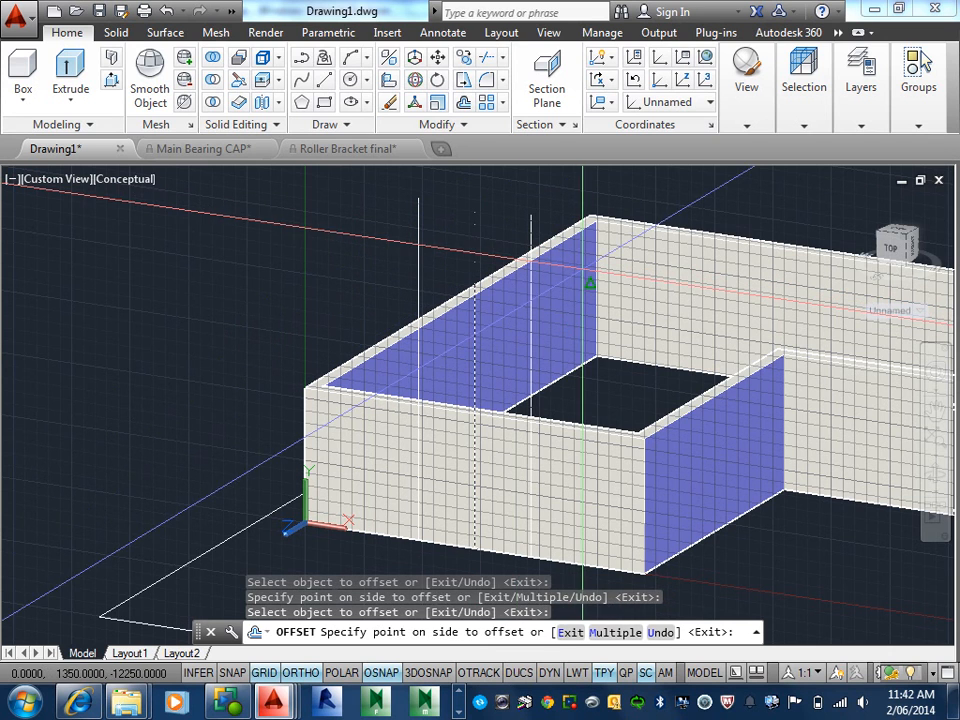
click(574, 274)
key(Escape)
key(Return)
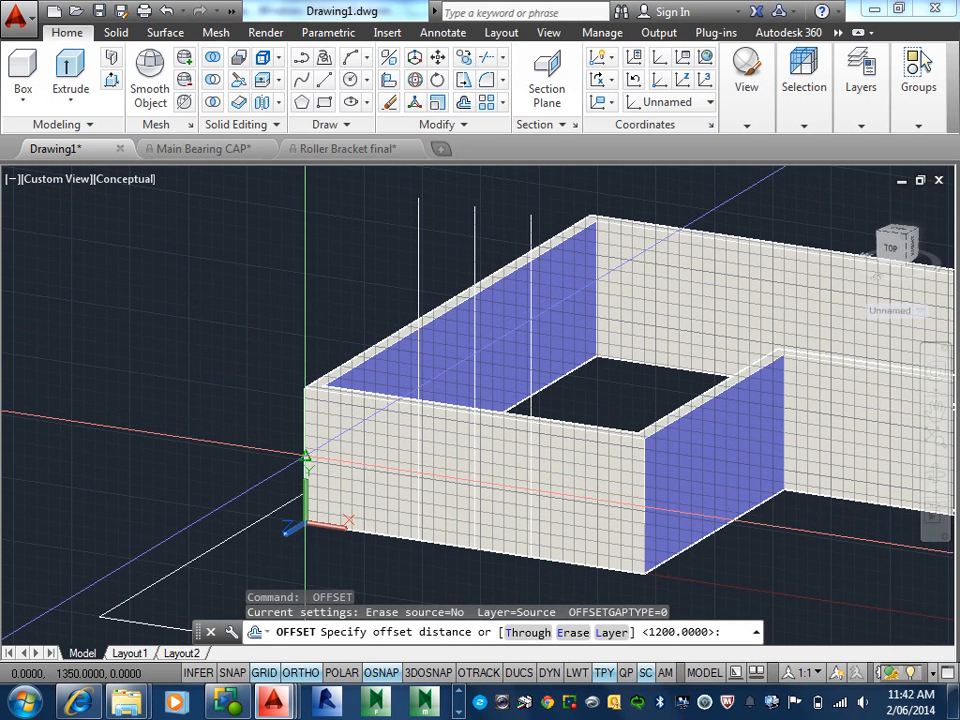
click(320, 521)
click(646, 572)
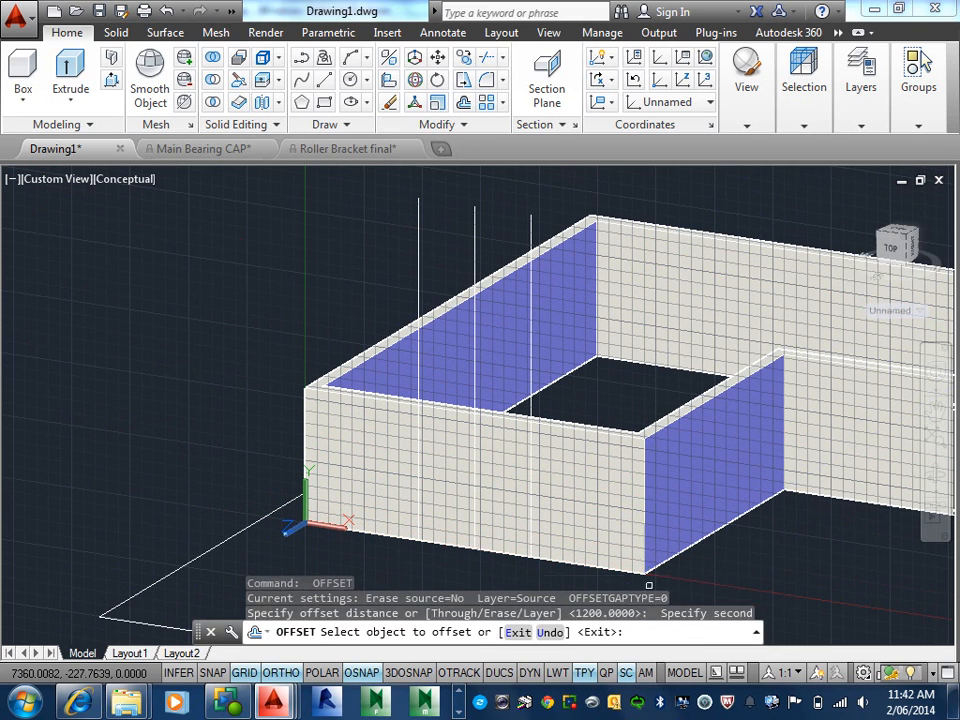
key(Escape)
key(Escape)
text(o)
key(Return)
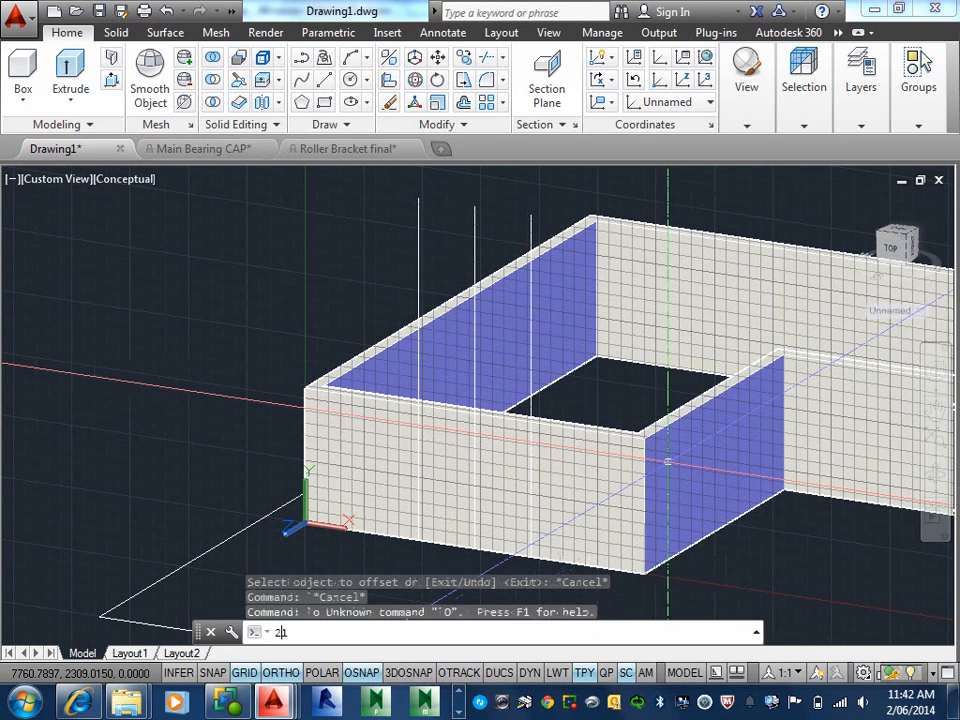
text(2100)
key(Return)
key(Escape)
key(Escape)
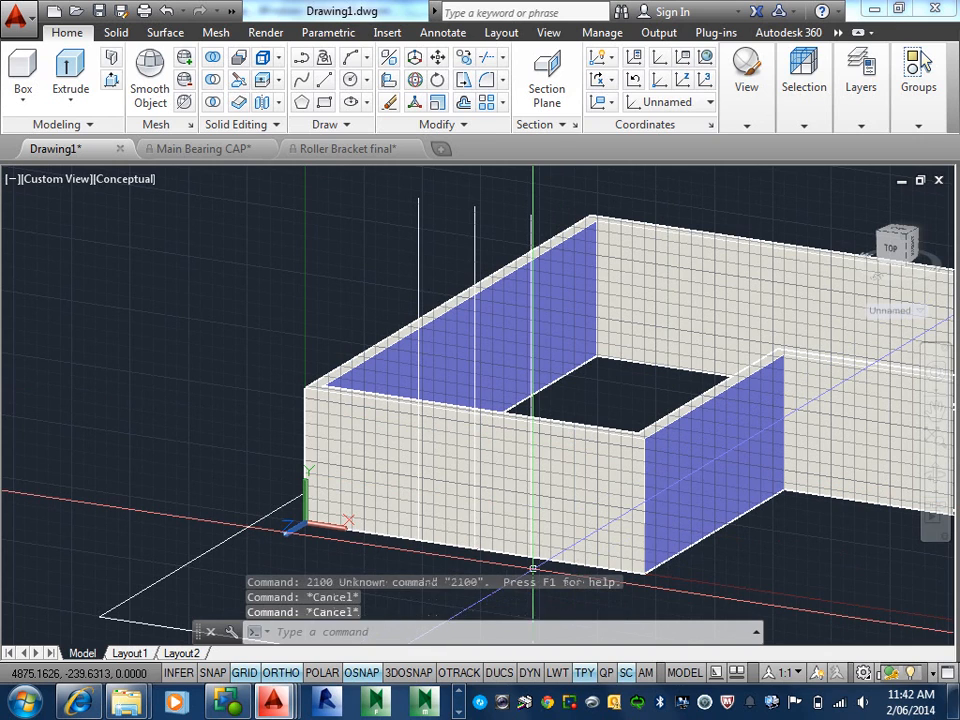
Try to offset the front wall's bottom edge by a distance of 2100
text(o)
key(Return)
text(2100)
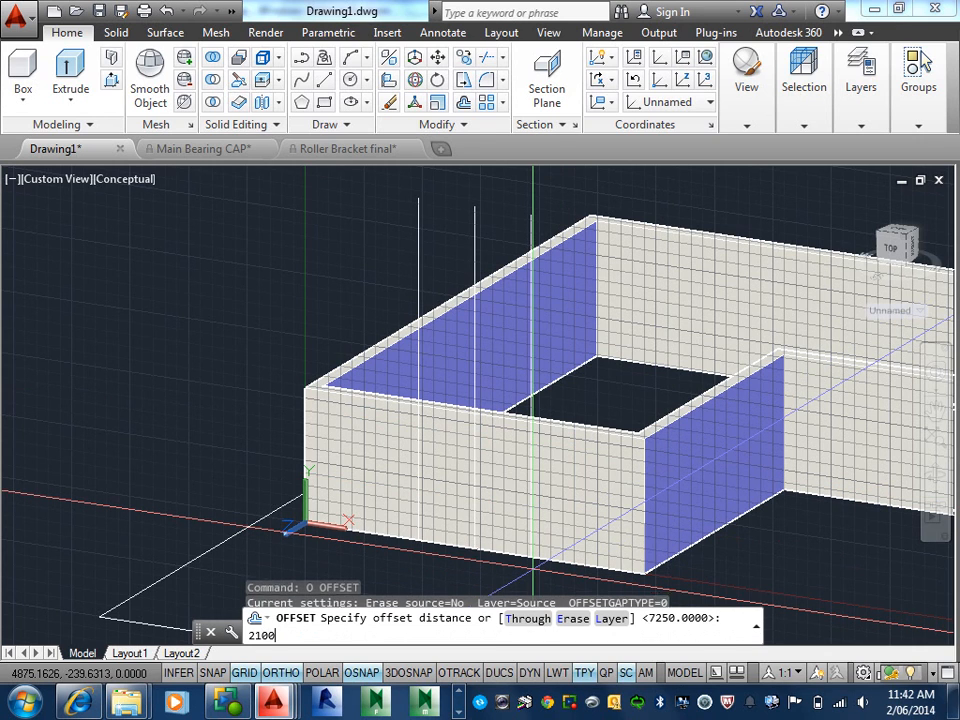
key(Return)
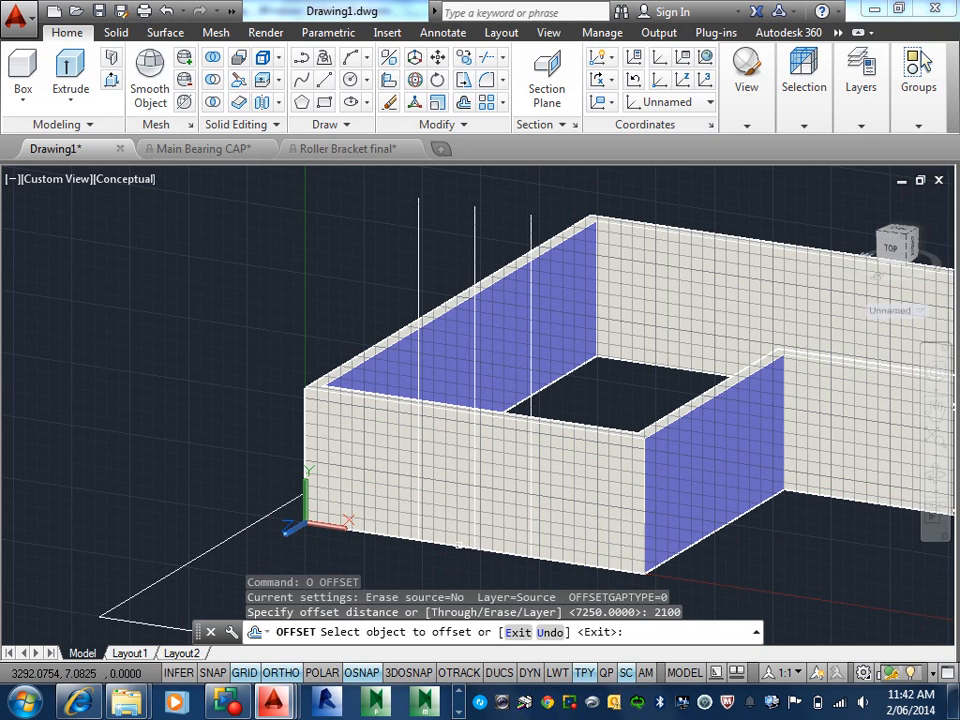
click(458, 545)
click(462, 540)
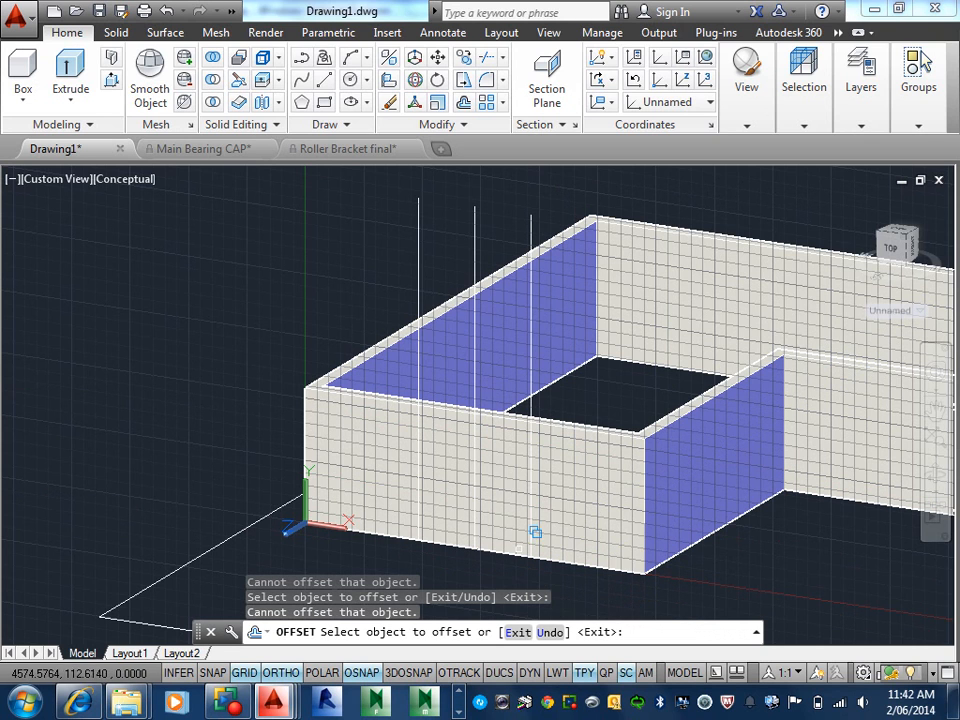
key(Escape)
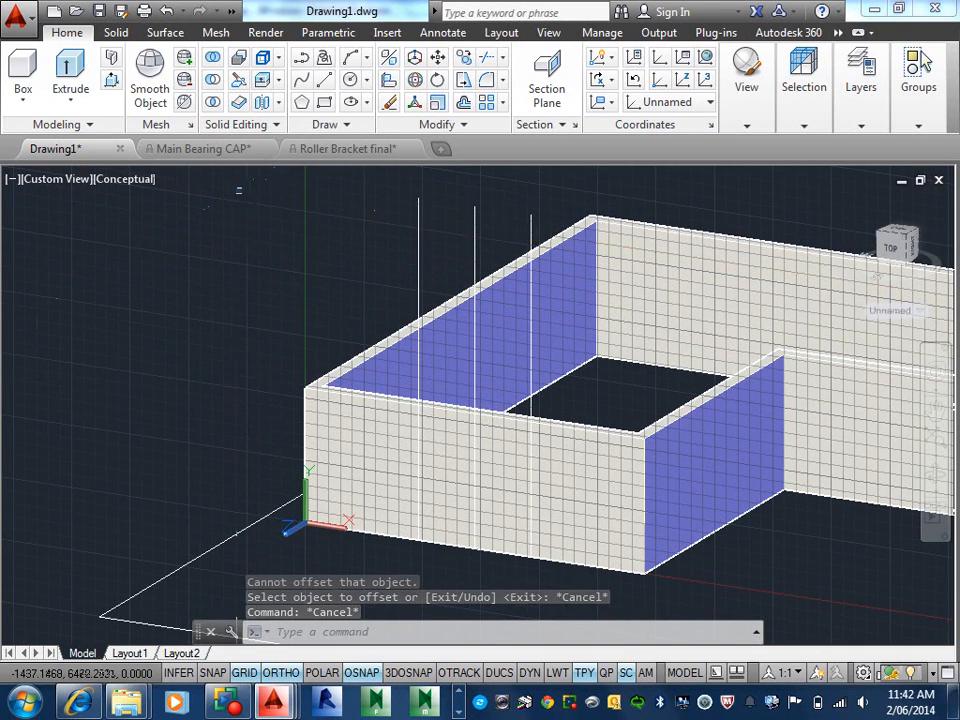
click(236, 188)
click(714, 609)
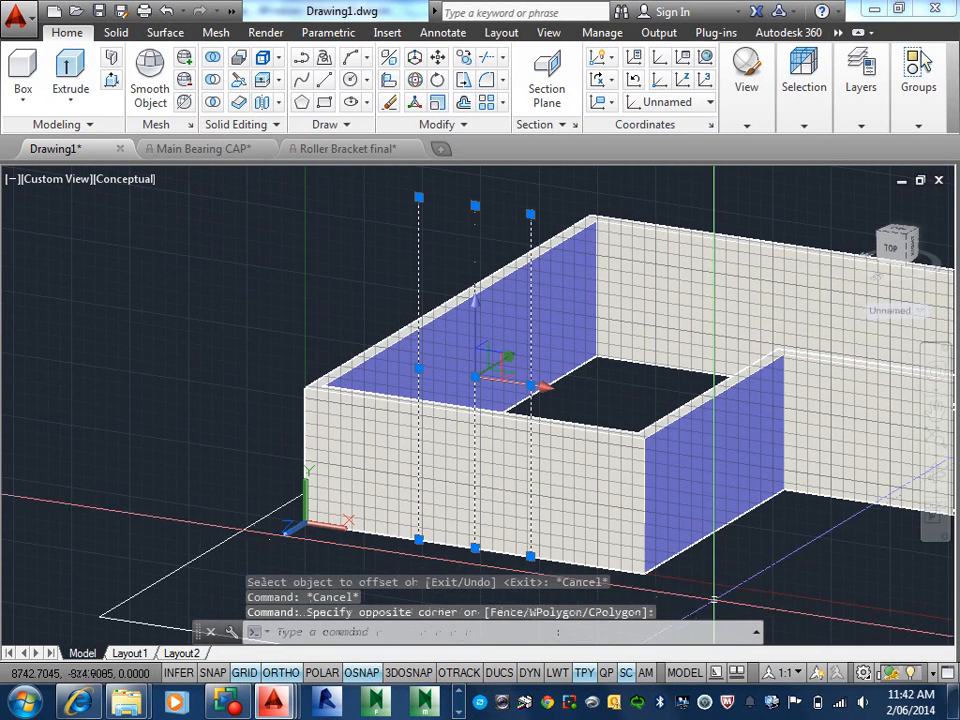
click(865, 127)
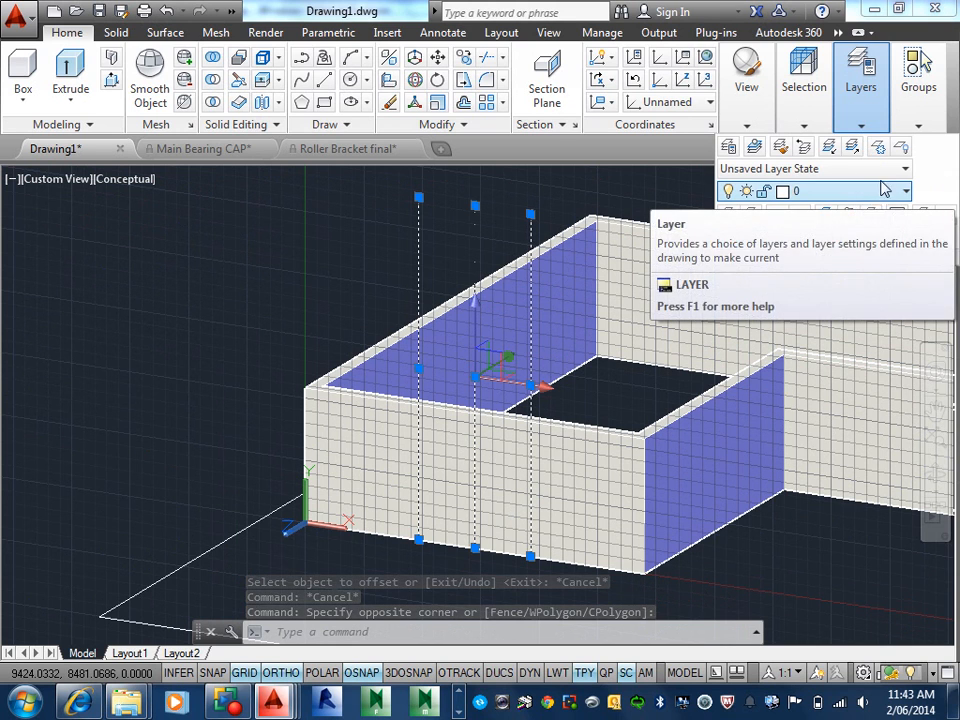
click(919, 128)
click(818, 132)
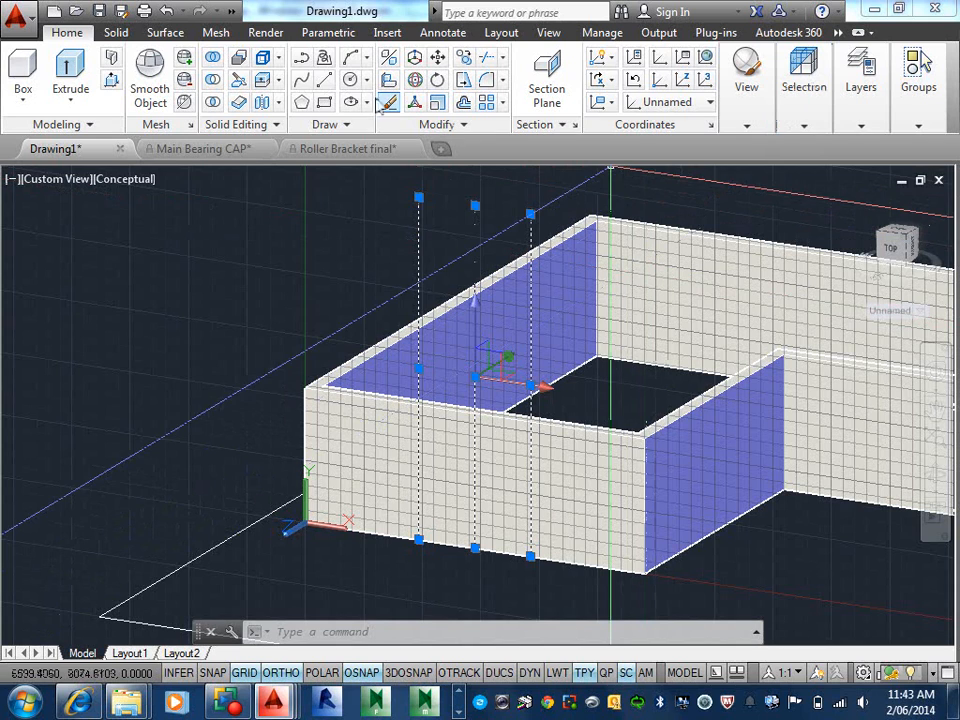
key(Escape)
key(Escape)
key(Escape)
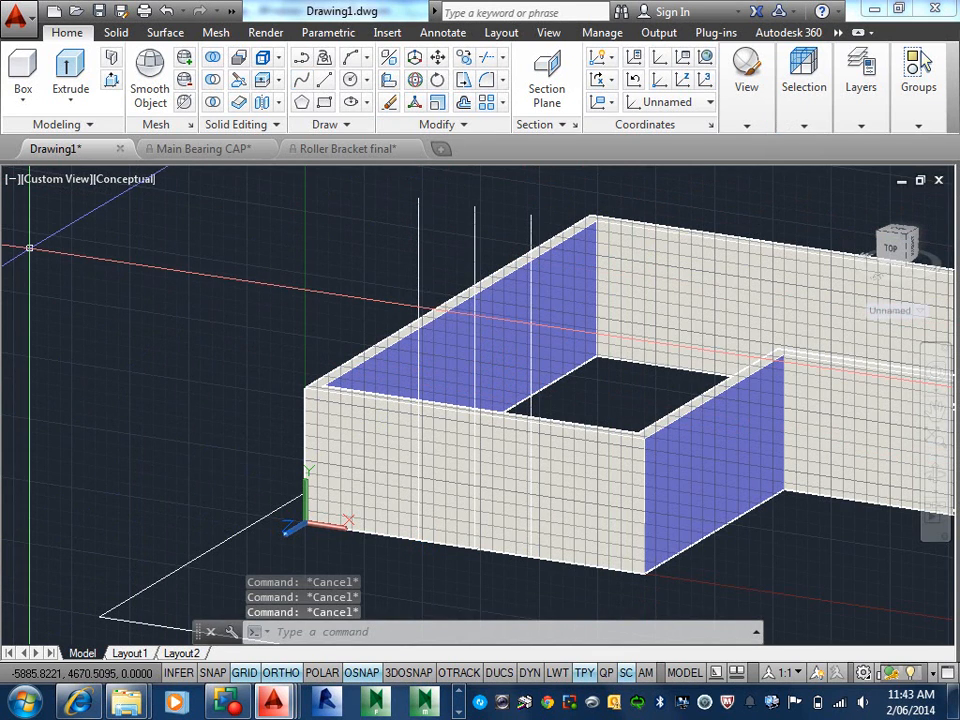
Create a new layer named construction and set its colour to index 12
text(la)
key(Return)
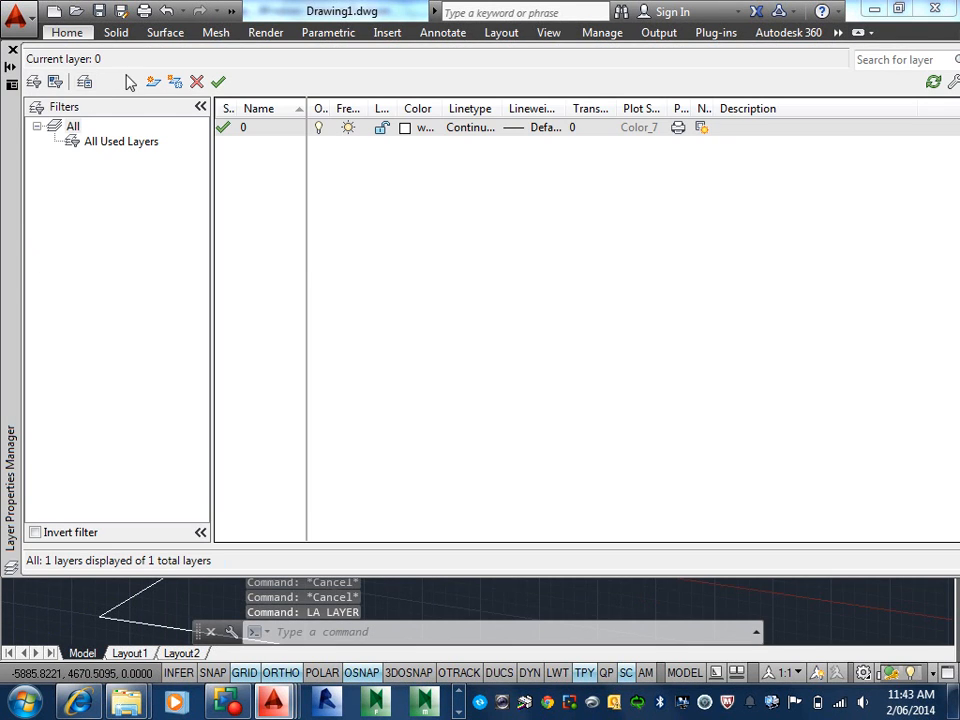
click(153, 81)
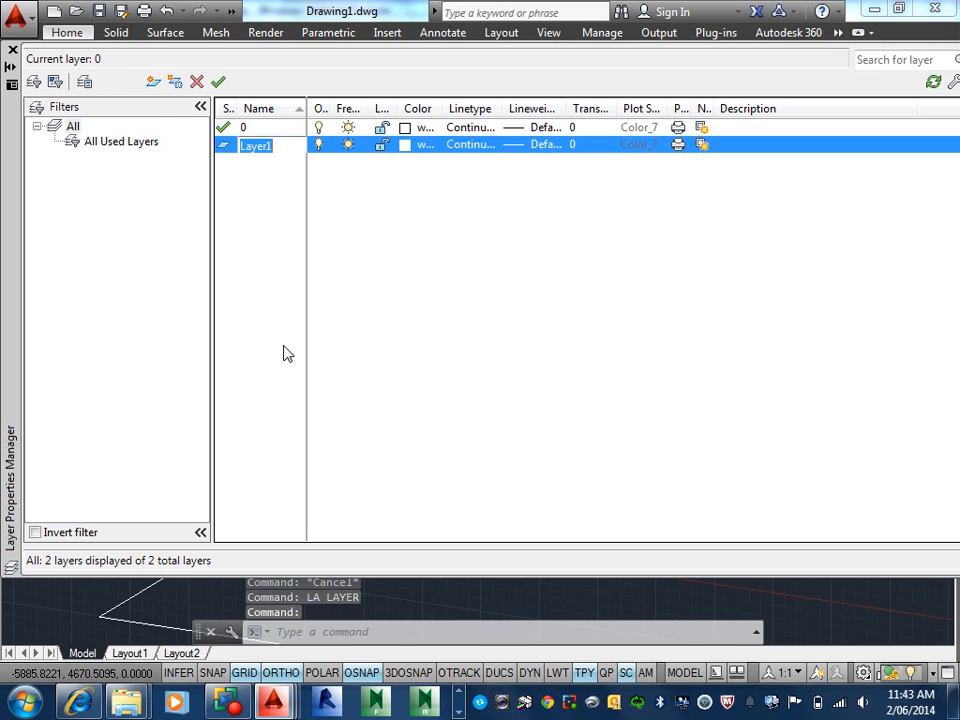
text(con)
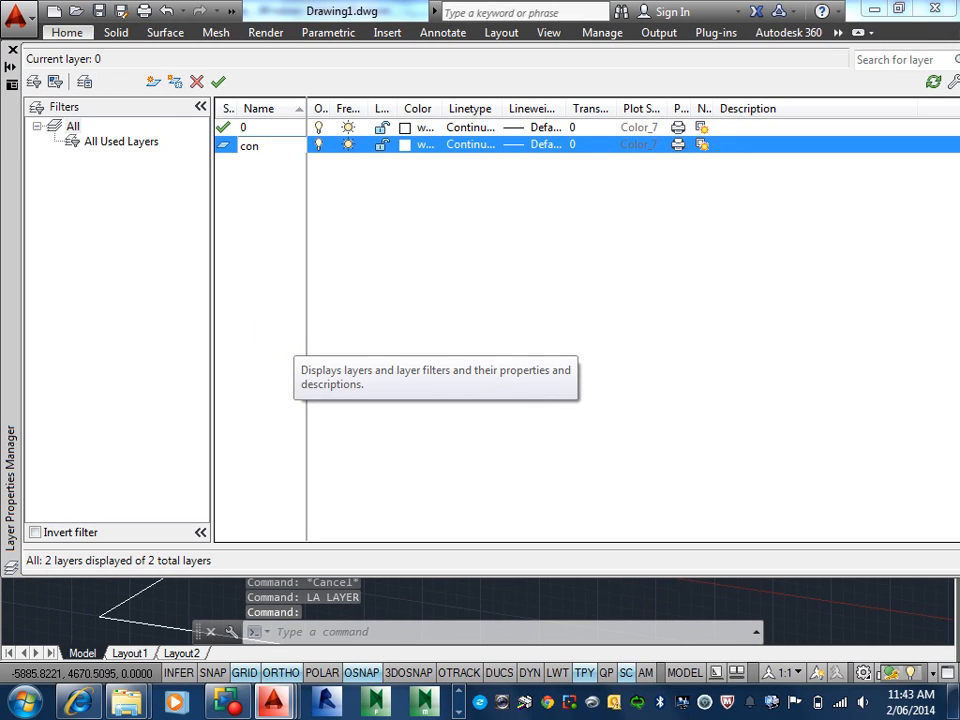
text(struction)
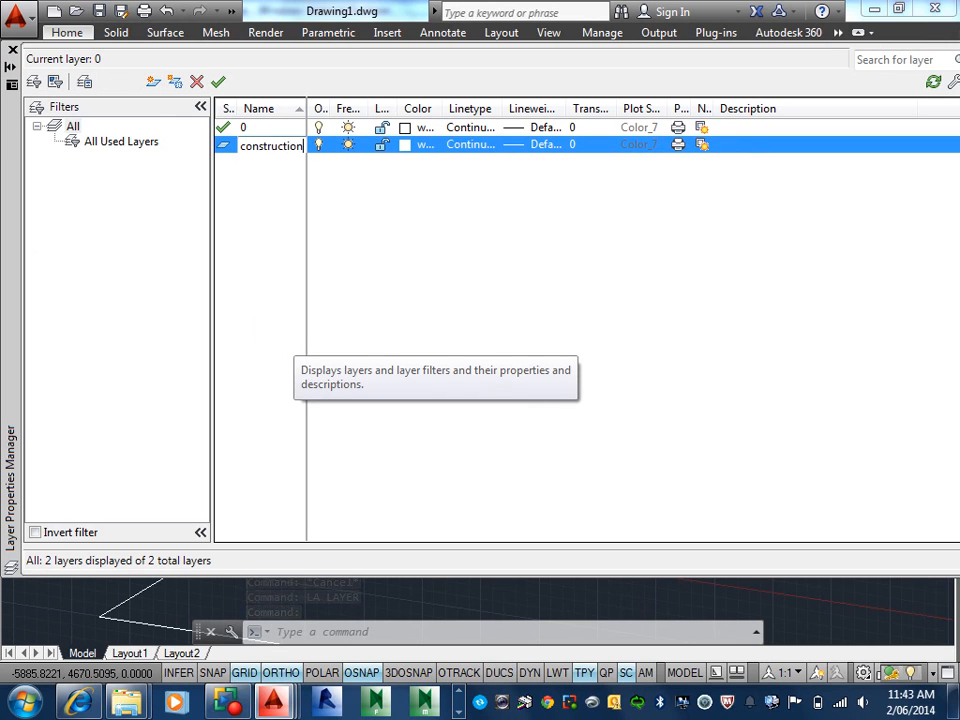
key(Return)
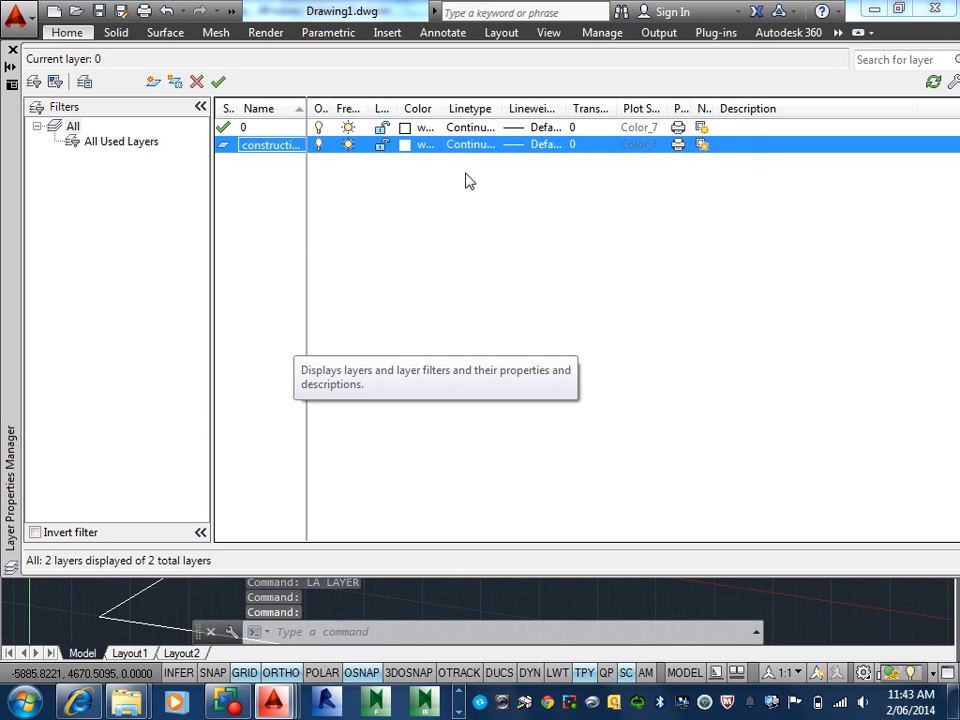
click(405, 145)
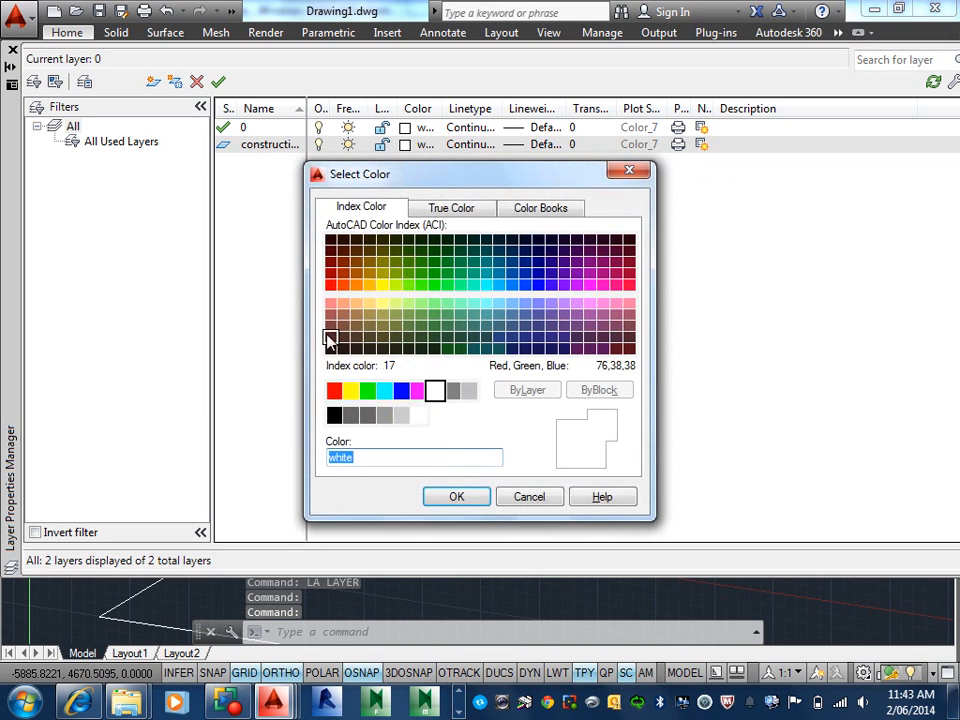
click(330, 272)
click(462, 496)
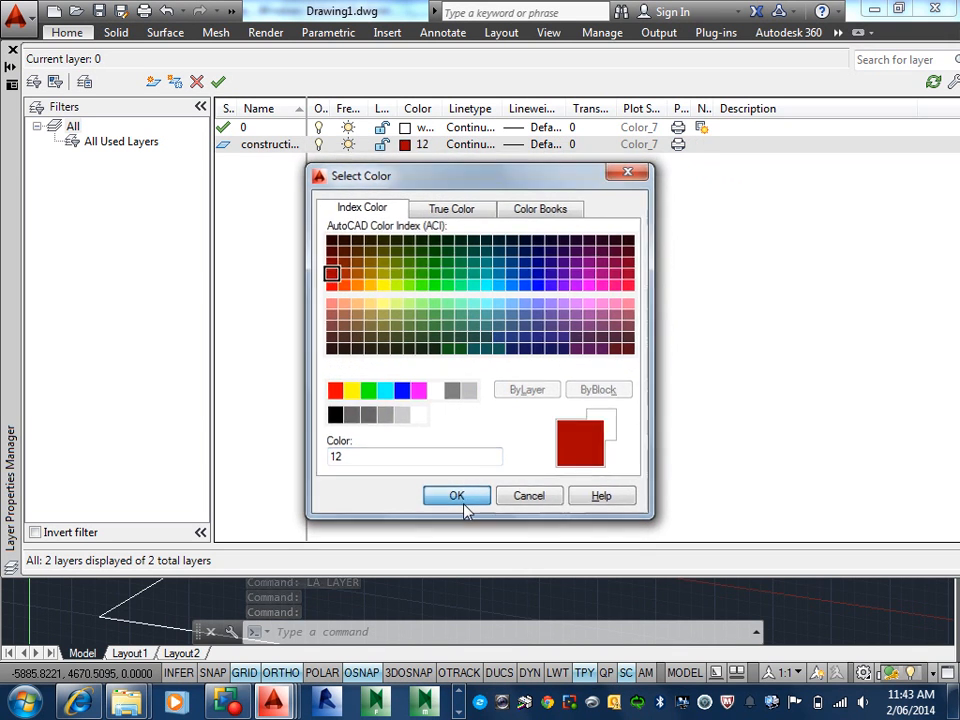
click(12, 51)
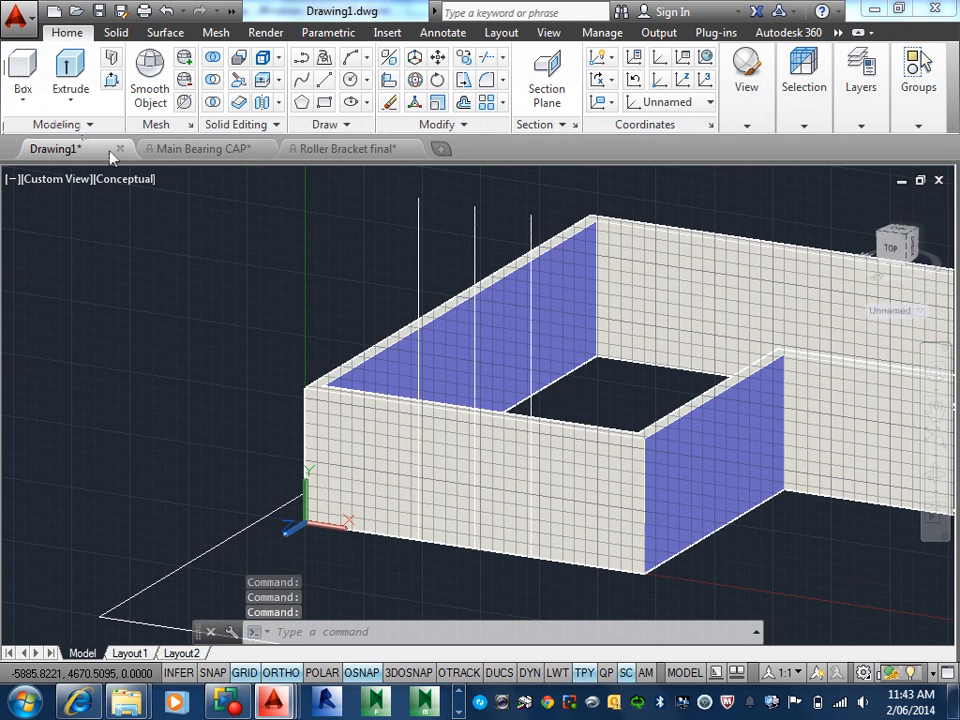
drag(493, 441, 656, 628)
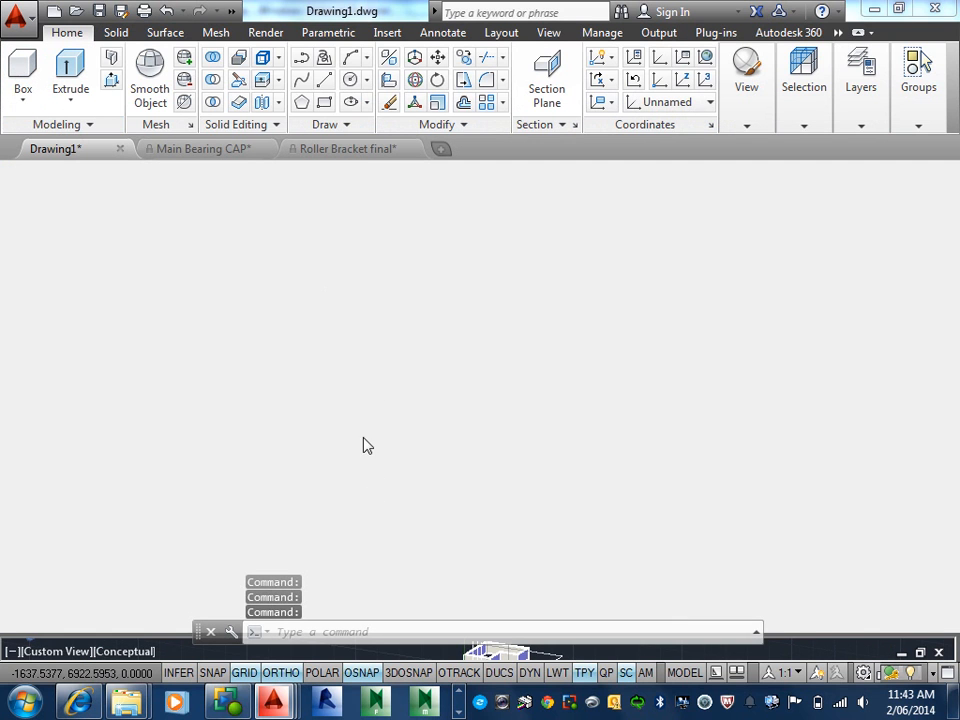
click(362, 152)
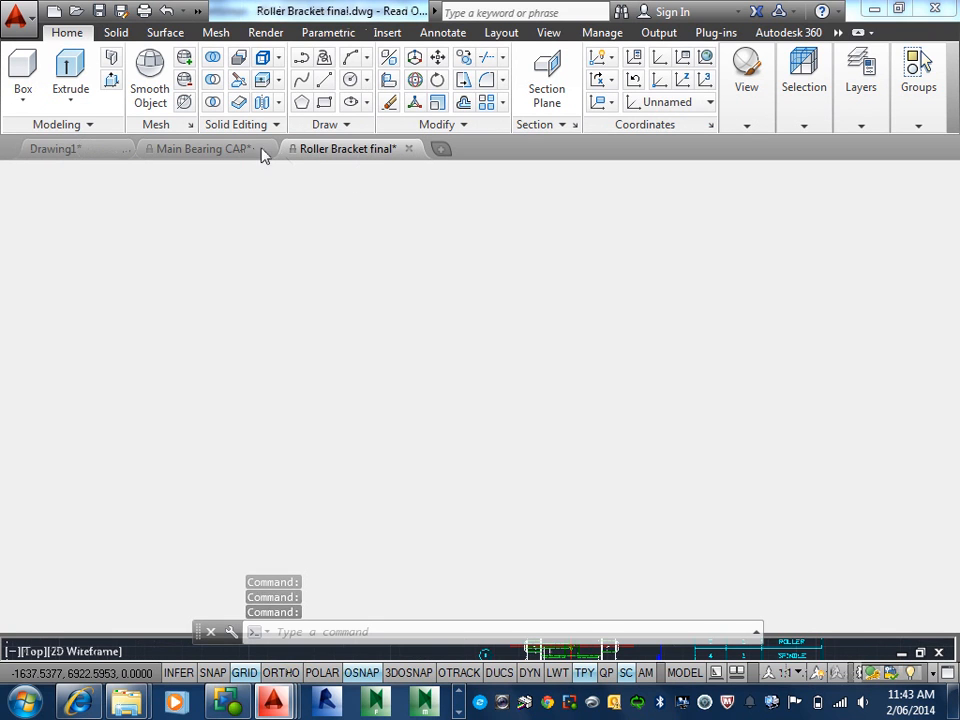
click(100, 150)
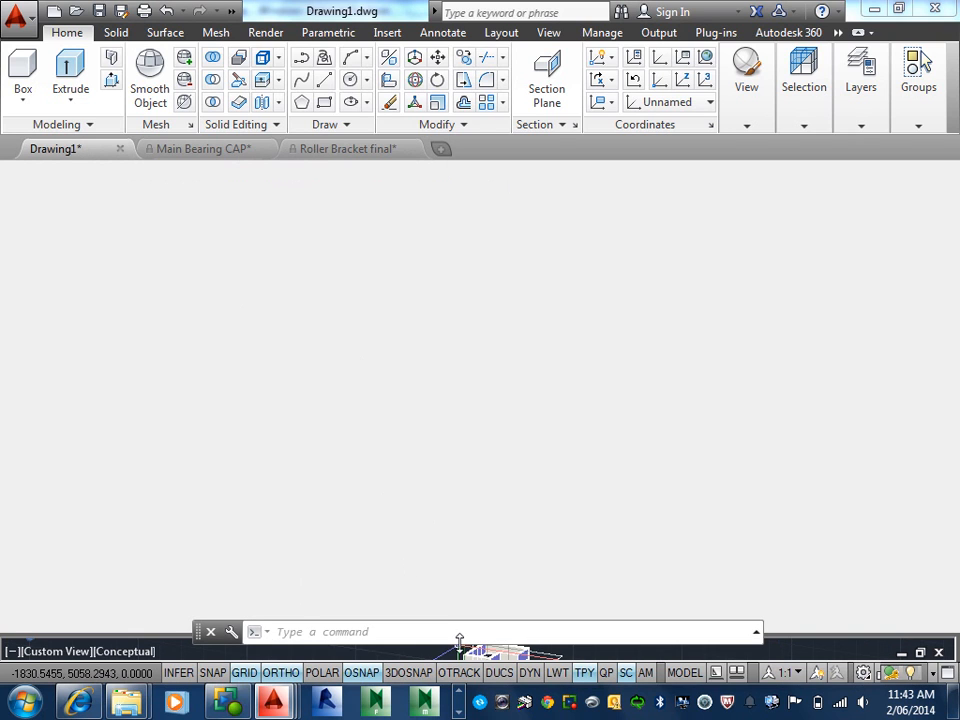
click(455, 543)
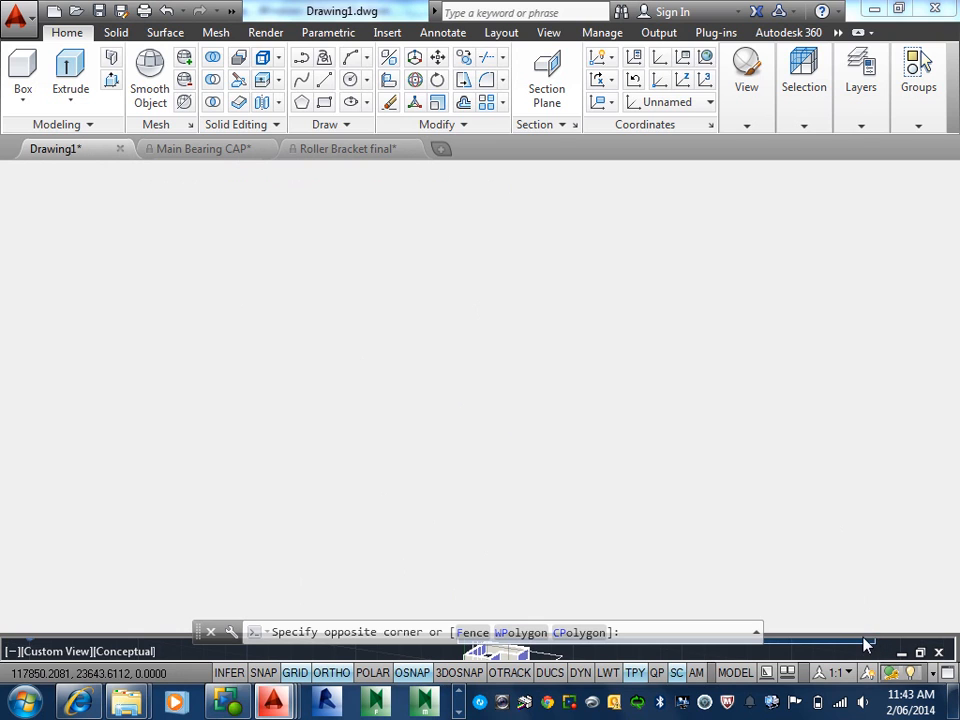
key(ctrl+z)
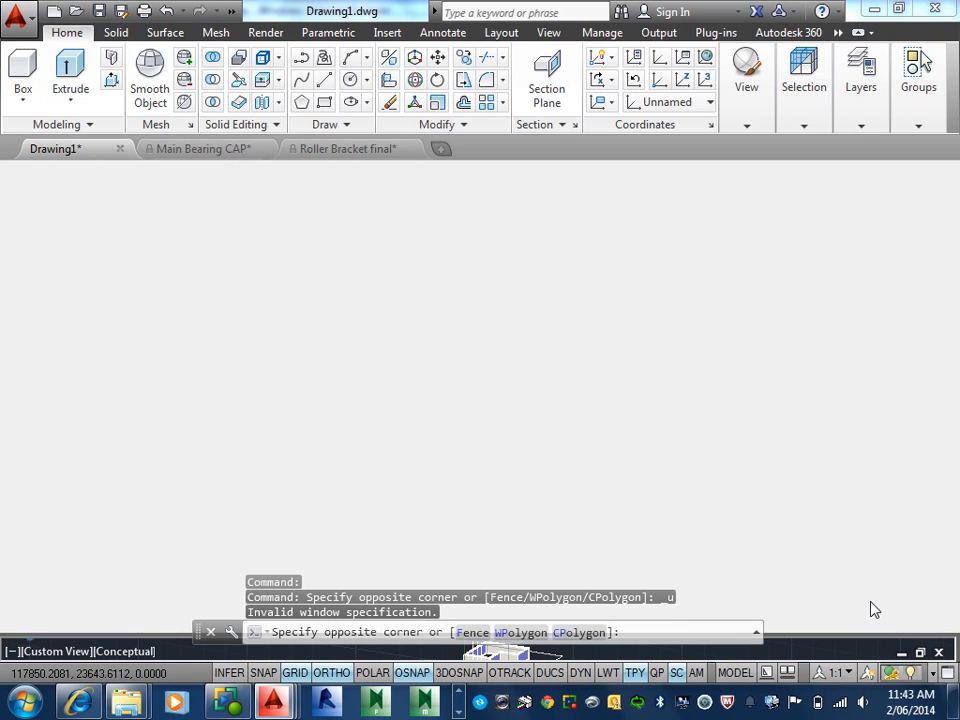
key(ctrl+z)
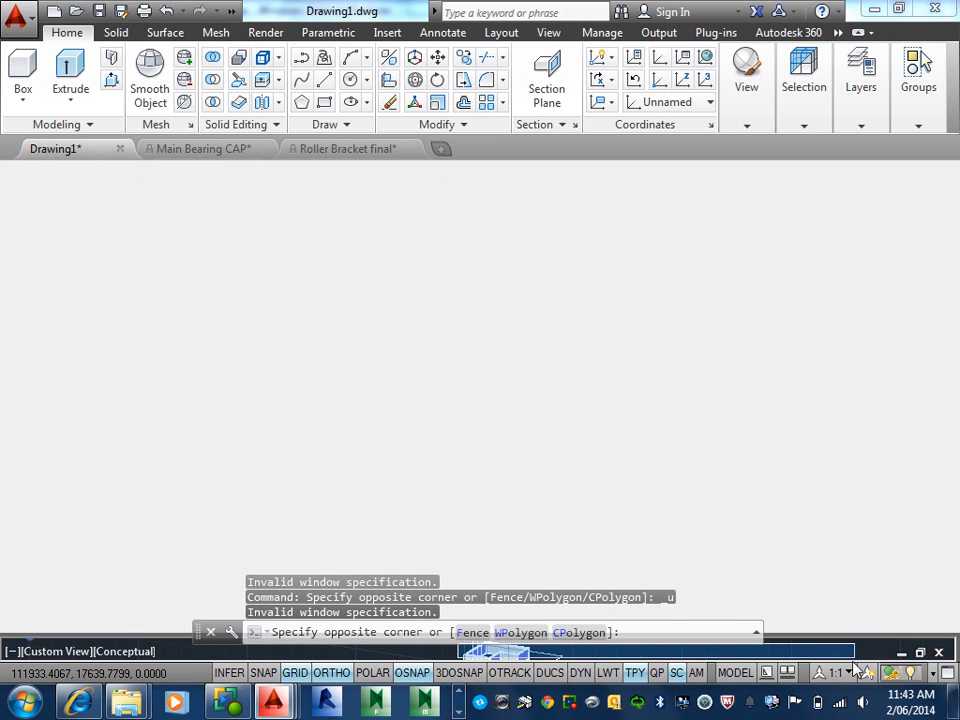
key(Escape)
key(Escape)
key(Escape)
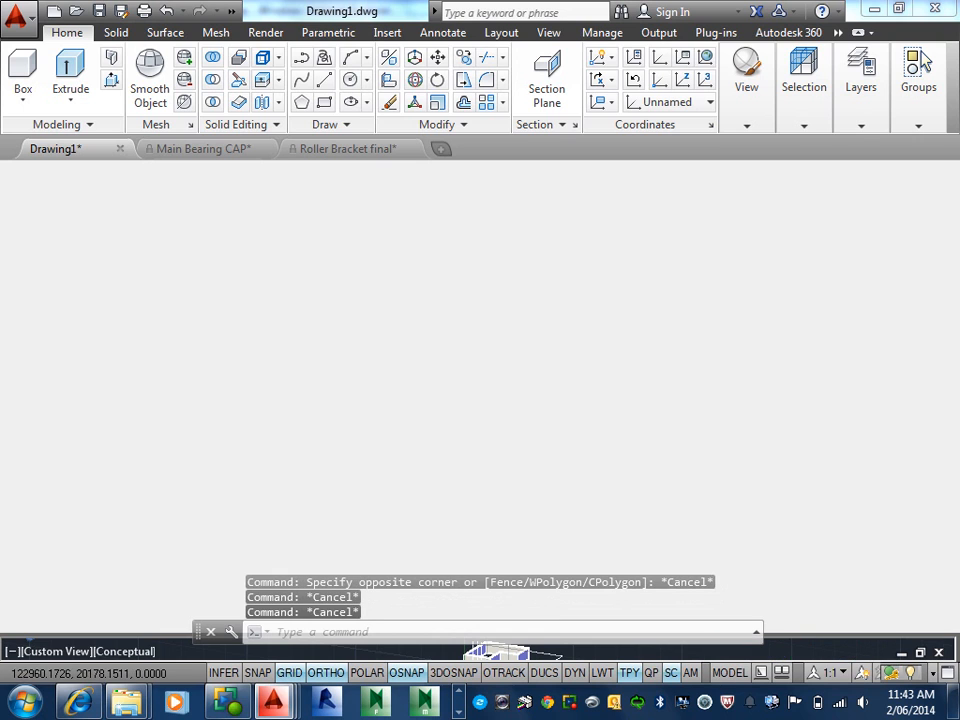
click(921, 653)
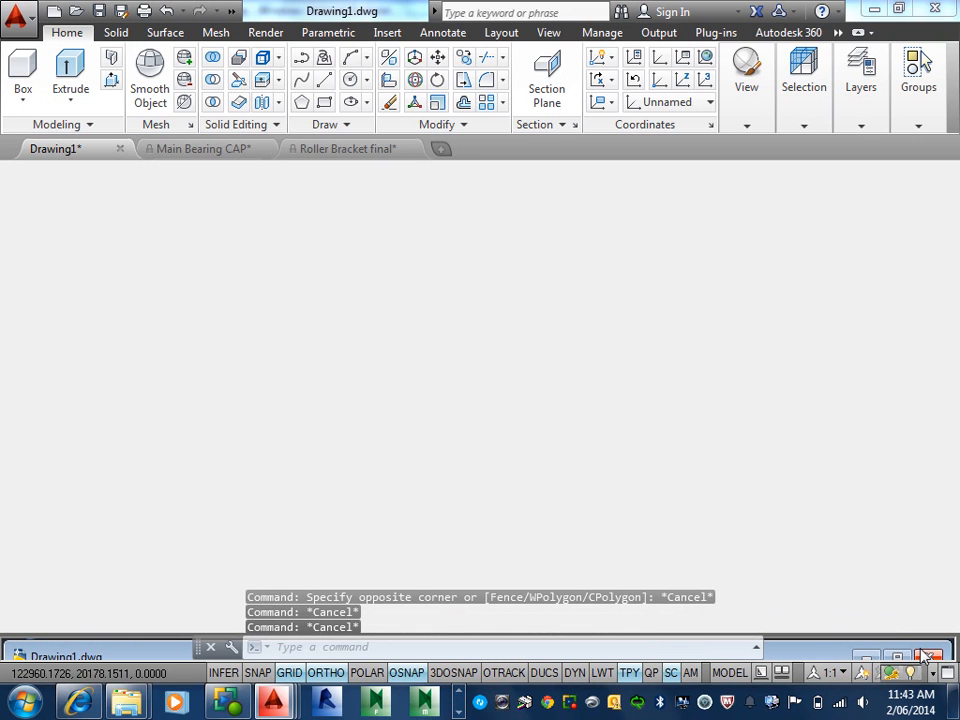
drag(789, 647, 807, 666)
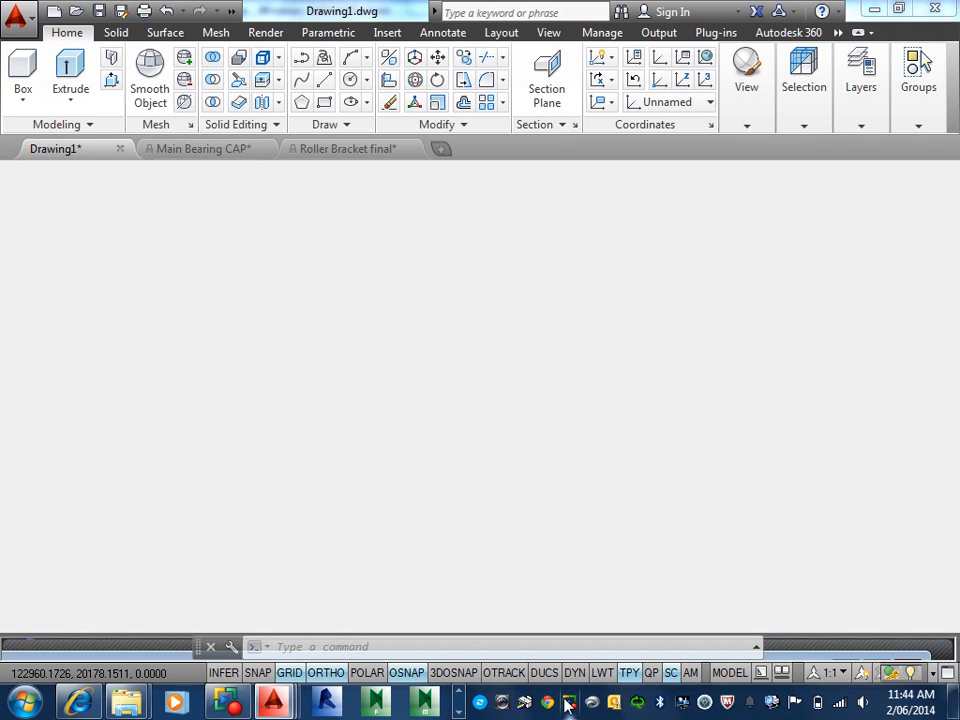
right_click(567, 705)
click(445, 627)
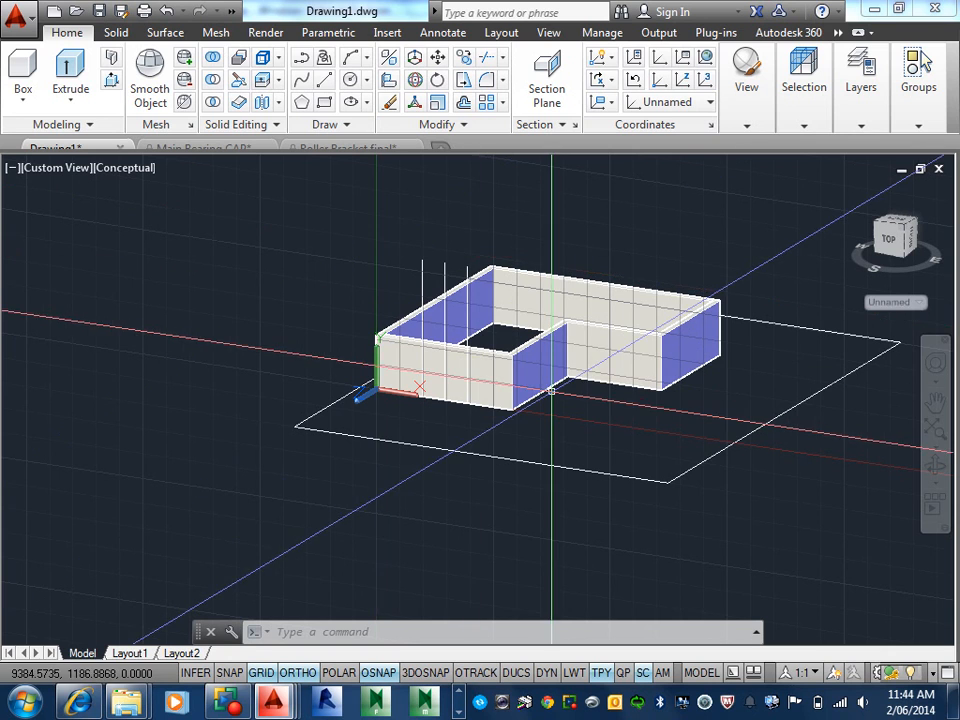
Move the three vertical guide lines at the front wall onto the construction layer
click(324, 220)
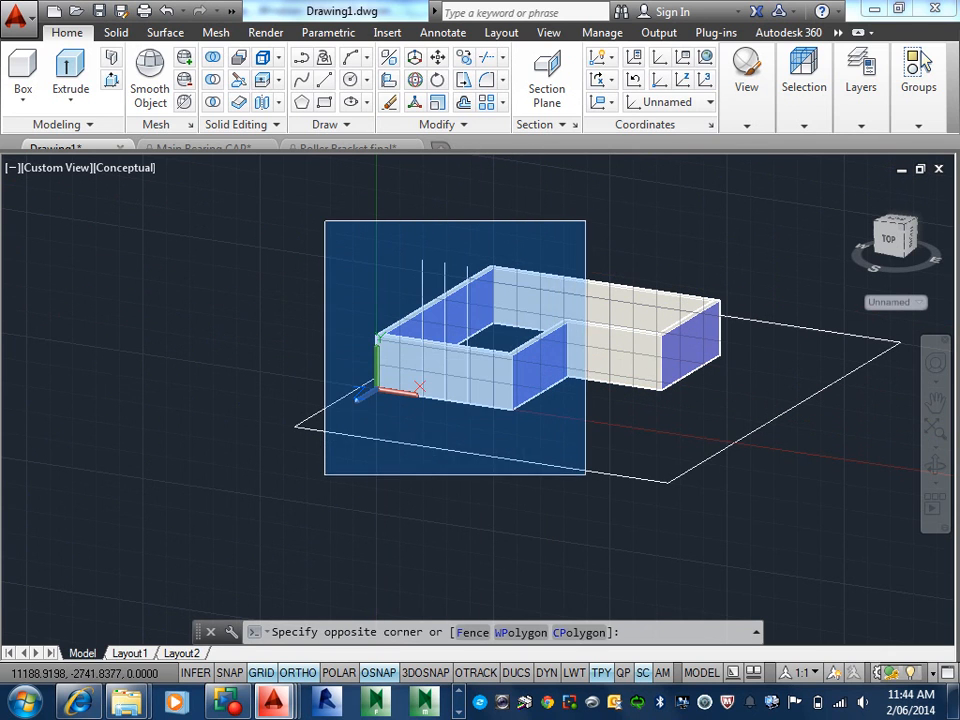
click(586, 473)
mouse_move(801, 105)
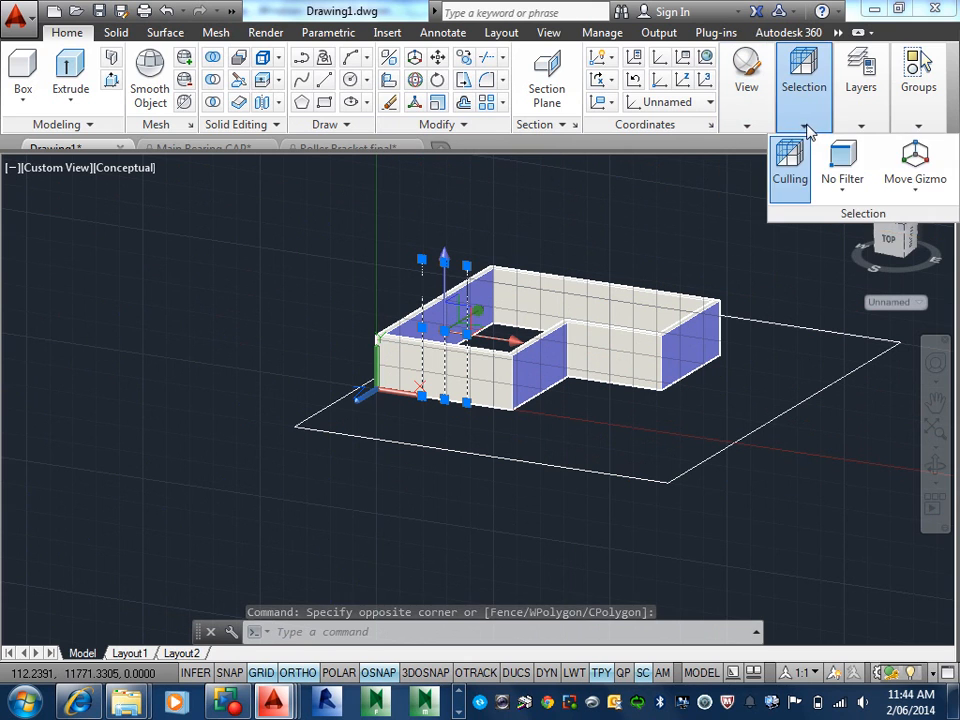
mouse_move(858, 105)
click(850, 192)
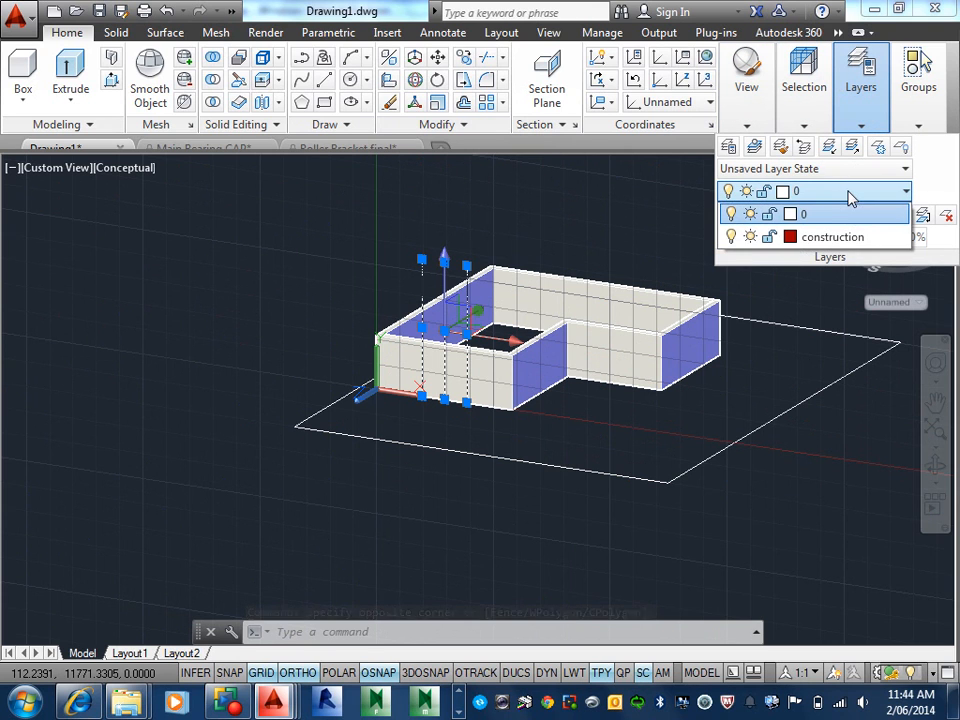
click(856, 237)
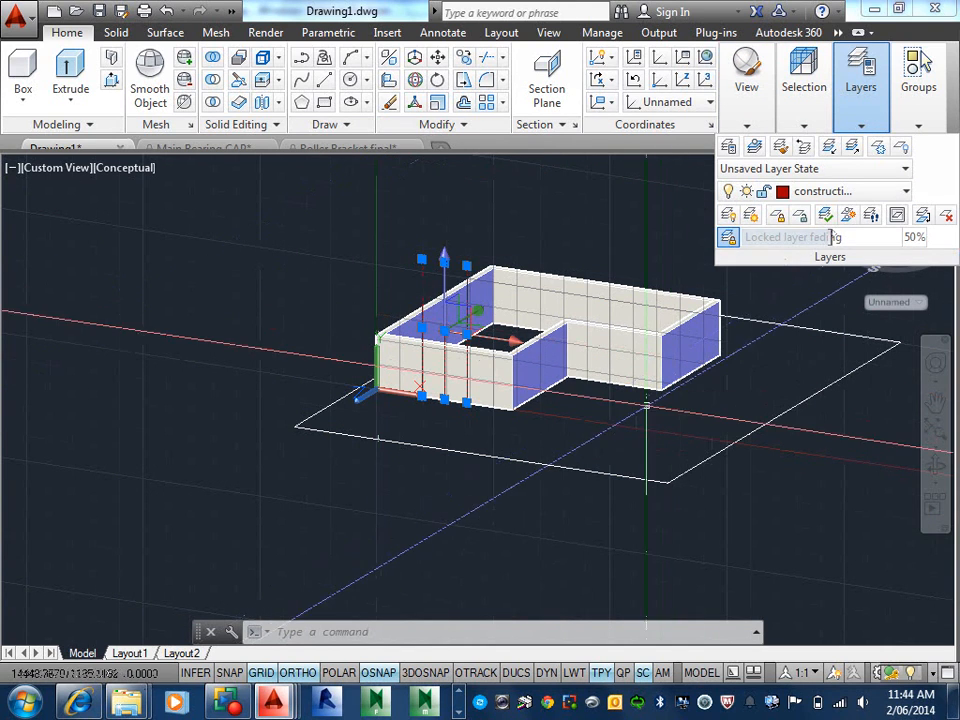
key(Escape)
Try again to offset the front wall's bottom edge by 2100
scroll(301, 414, up, 6)
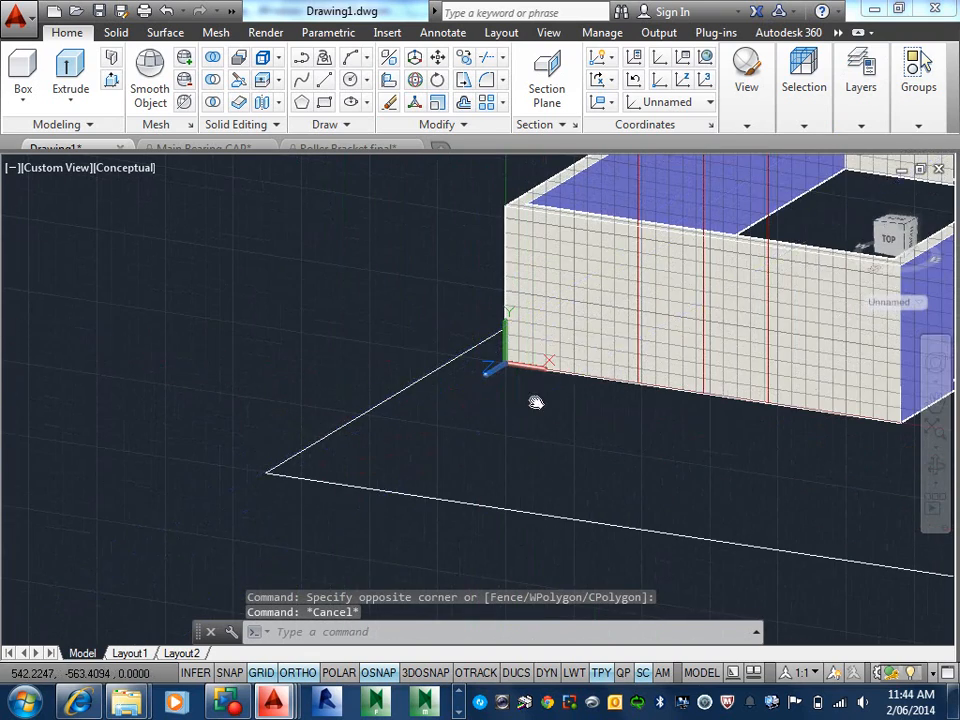
middle_drag(536, 402, 346, 412)
text(o)
key(Return)
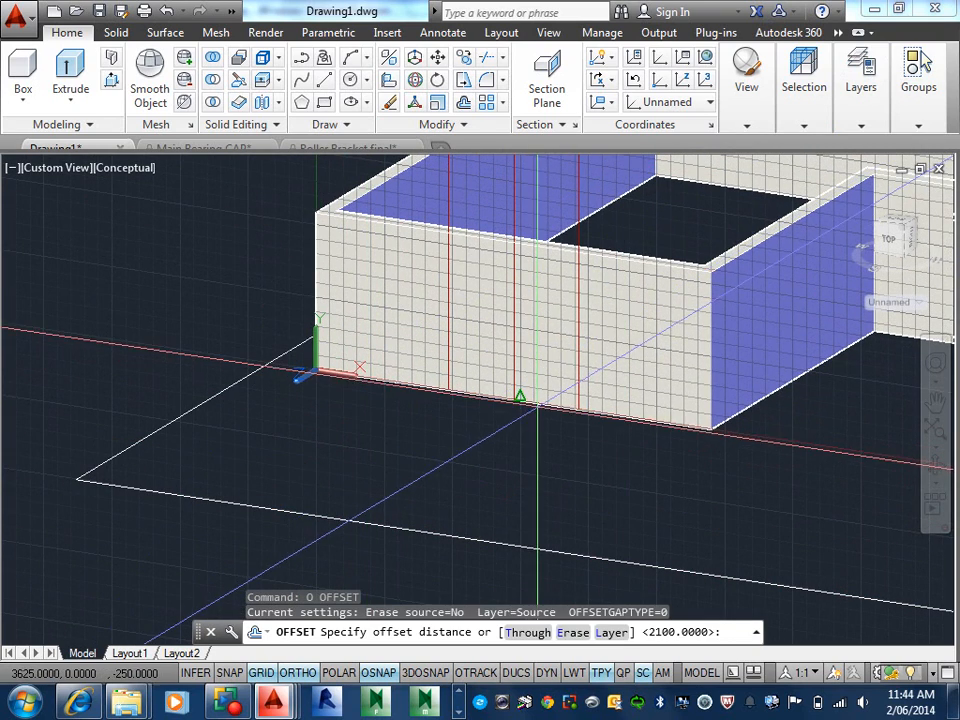
key(Escape)
text(o)
key(Return)
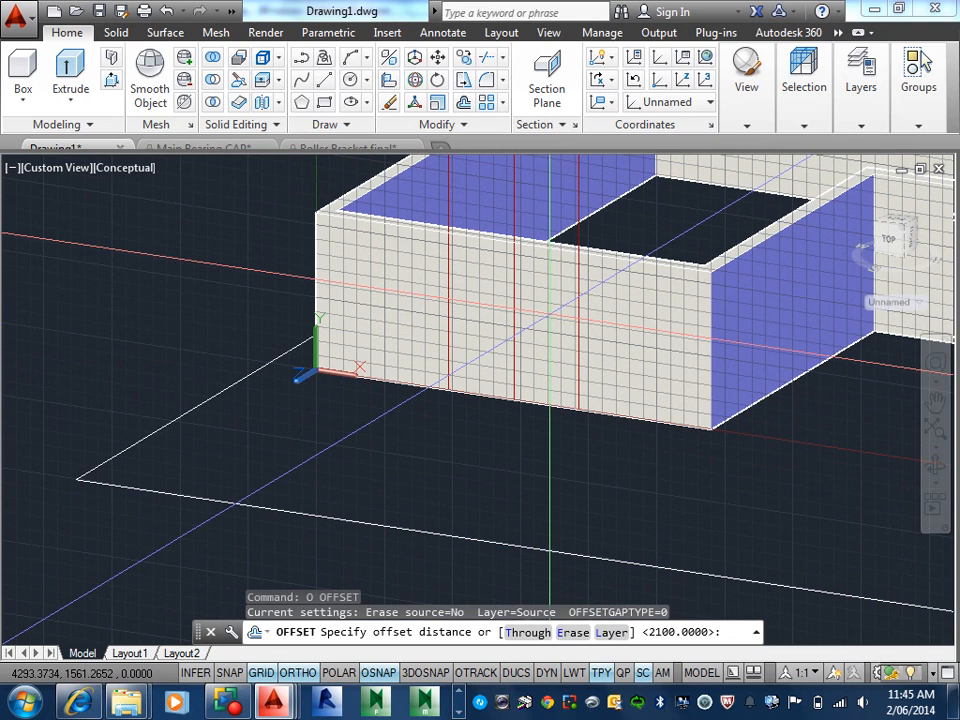
key(Return)
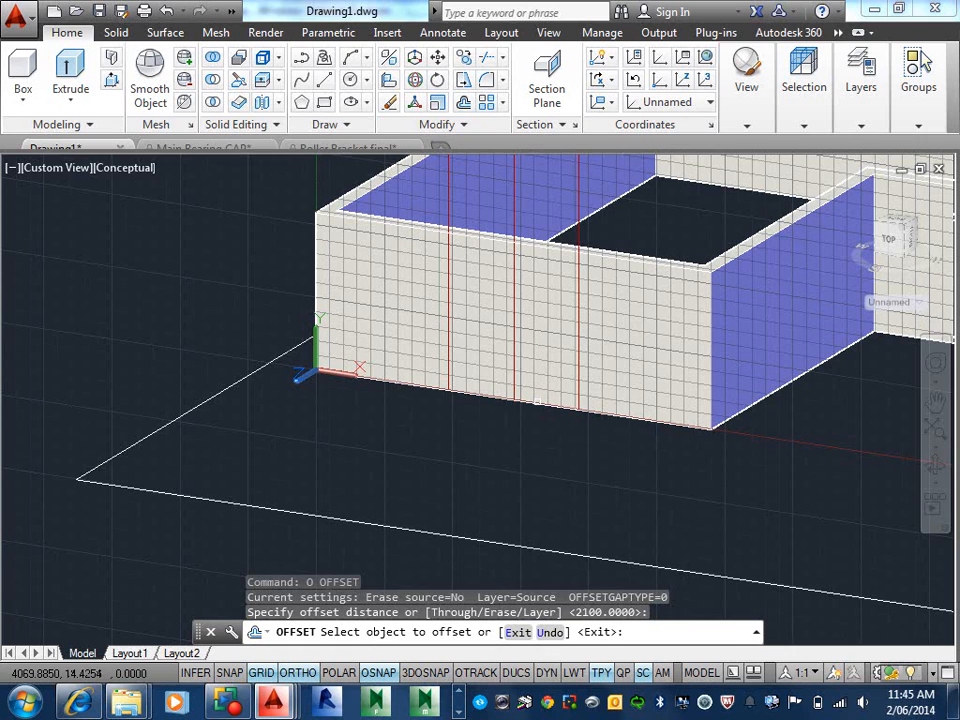
click(537, 402)
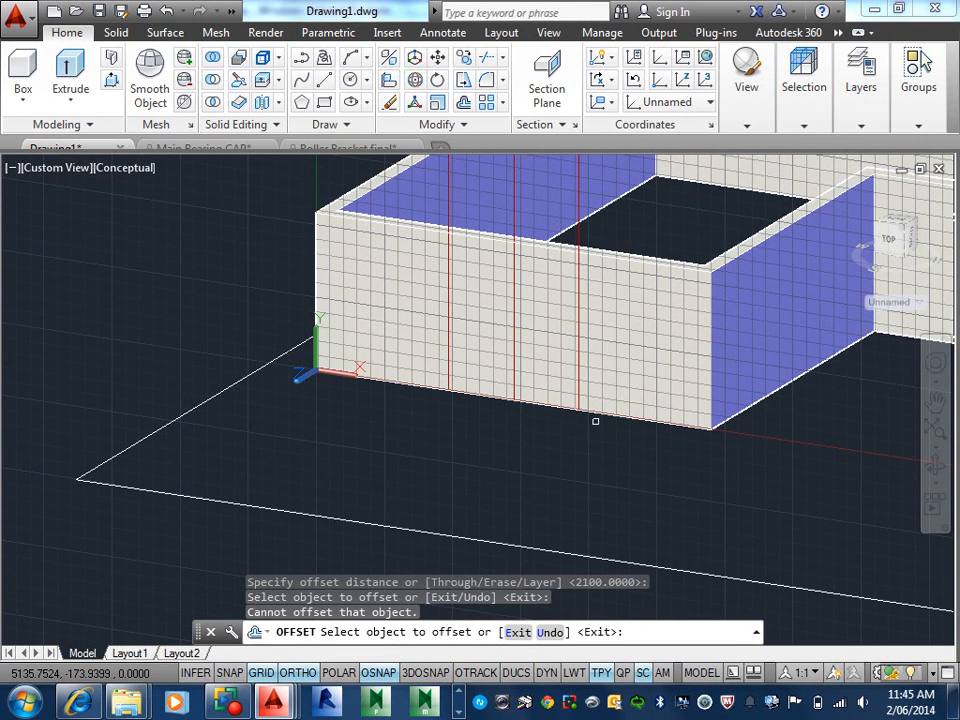
key(Escape)
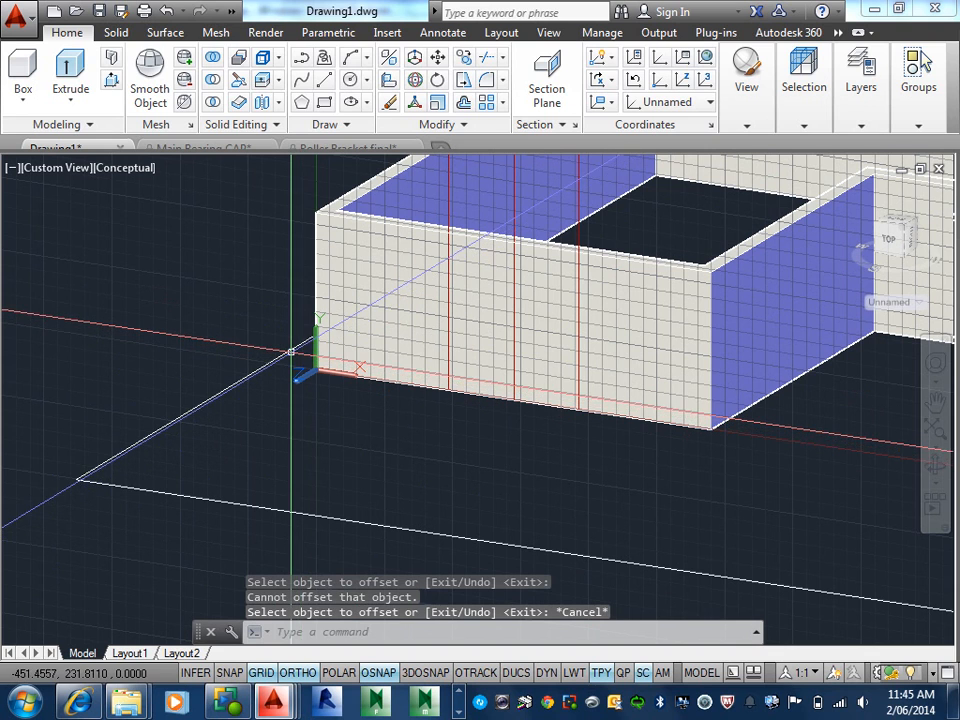
Draw a horizontal line along the front wall's bottom edge, extending past the wall's far corner
text(l)
key(Return)
click(340, 369)
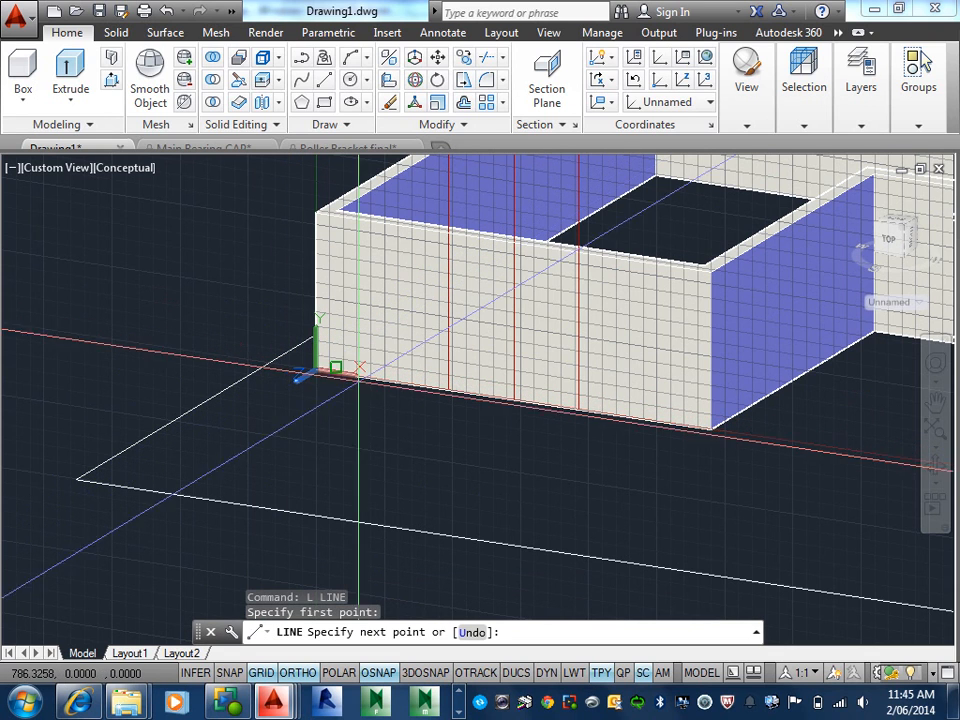
click(769, 436)
key(Escape)
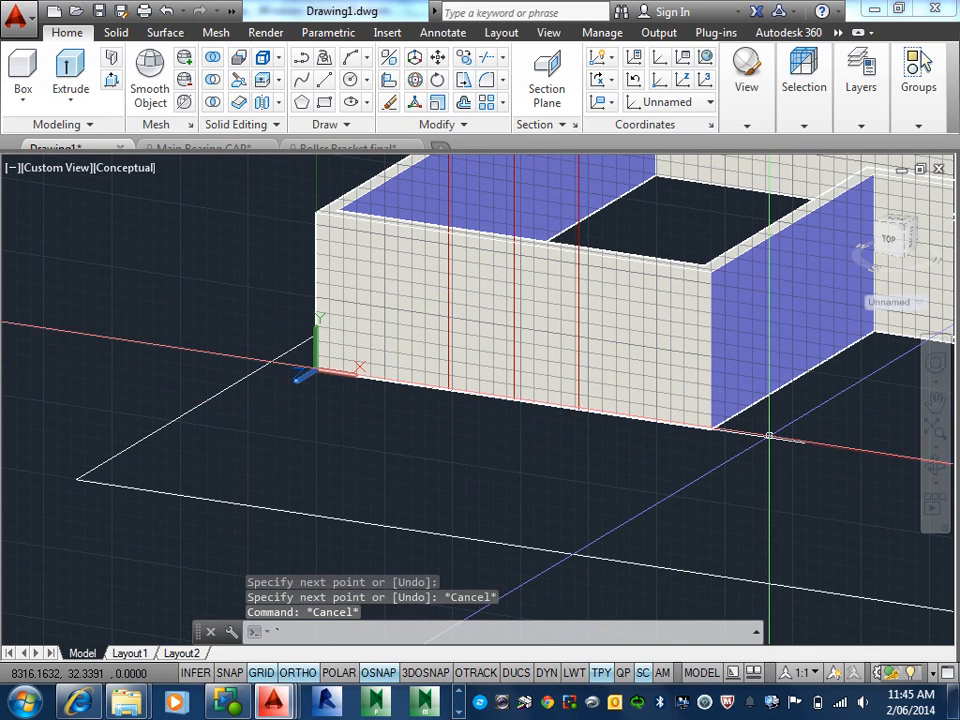
Offset the line along the front wall's bottom edge upward by 2100
text(o)
key(Return)
key(Return)
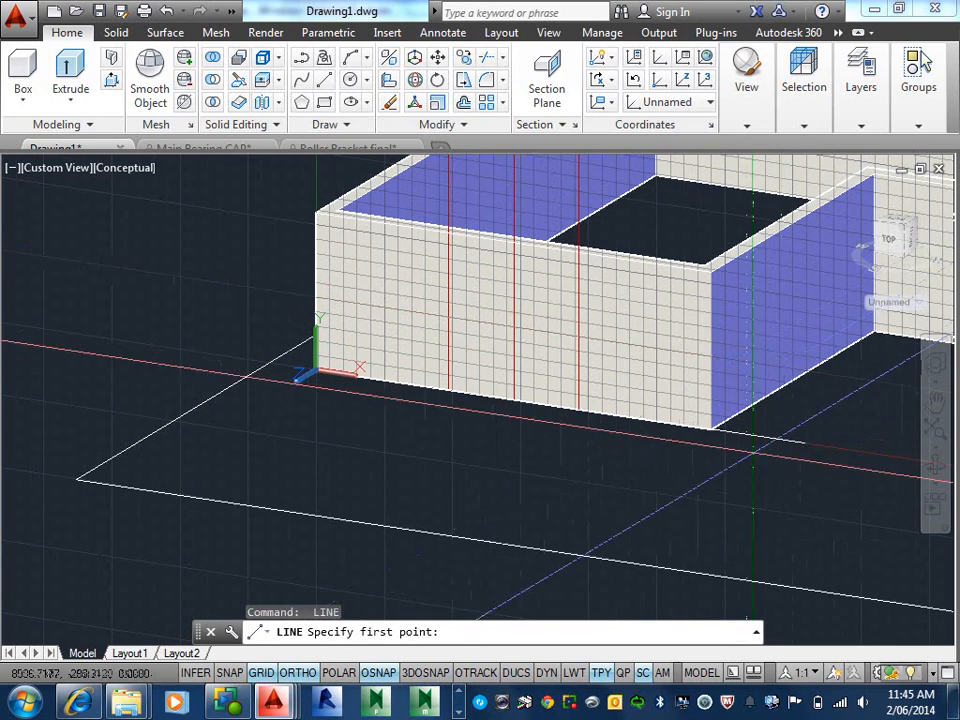
key(Escape)
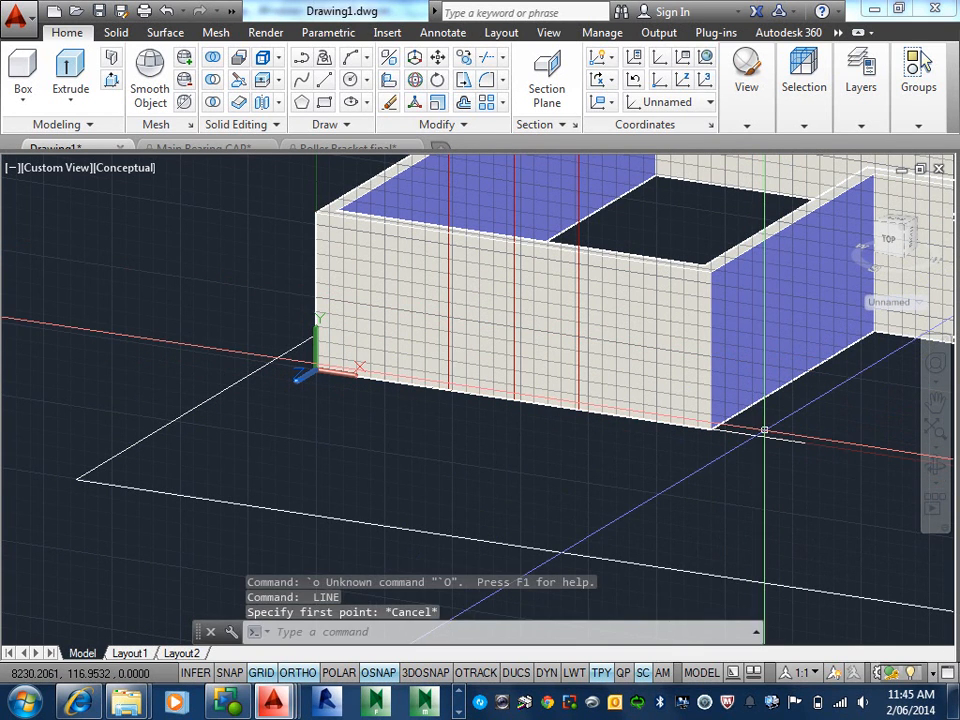
text(o)
key(Return)
key(Return)
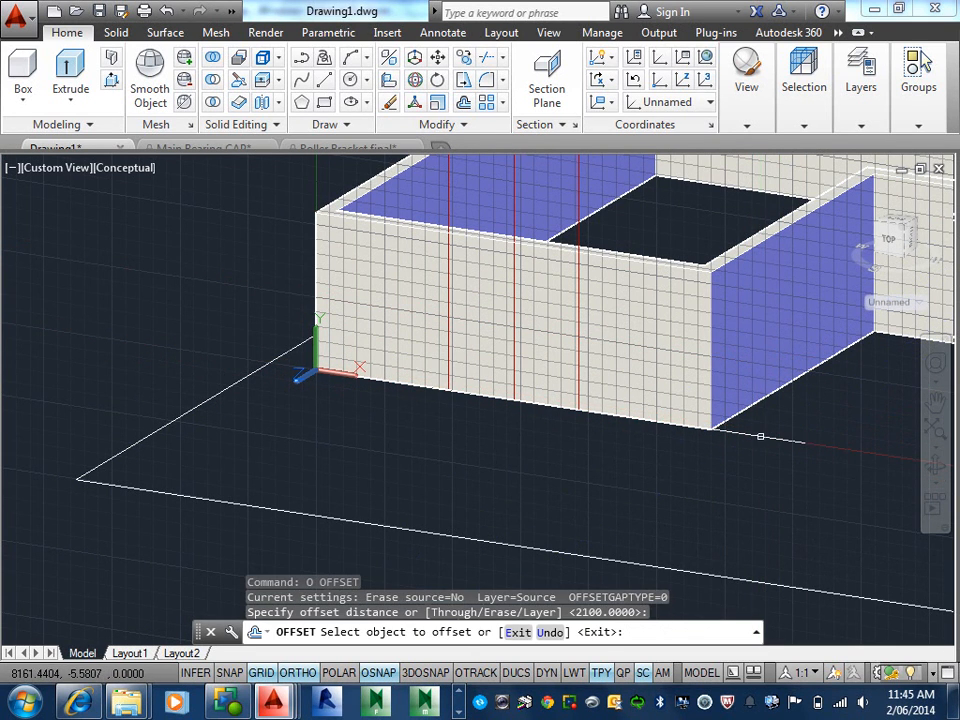
click(760, 437)
click(786, 401)
key(Escape)
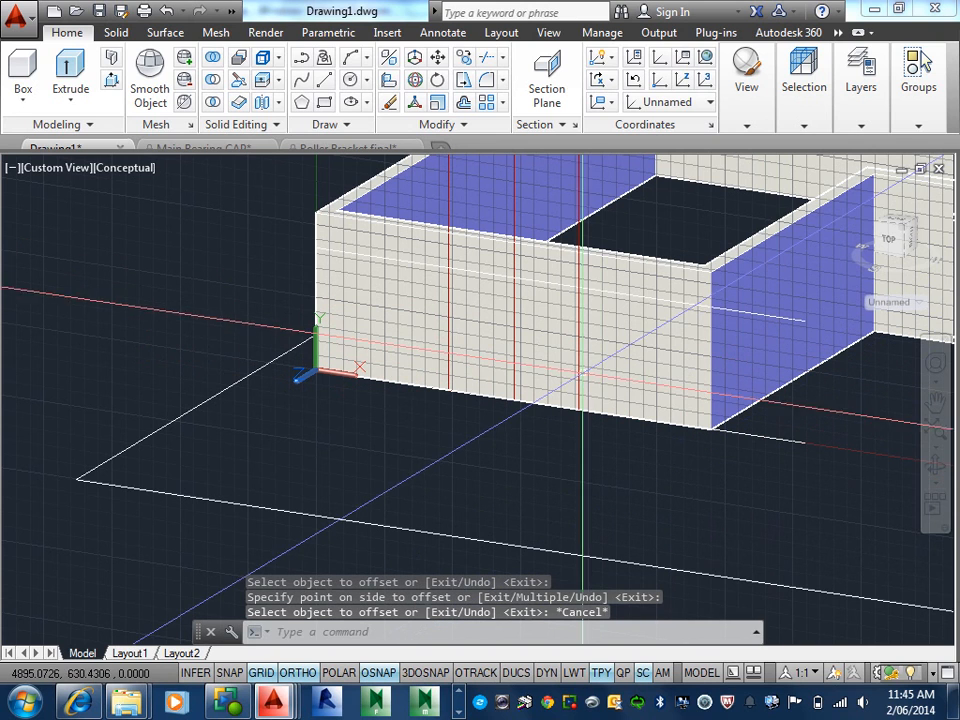
Offset the upper horizontal guide line downward by 1200
text(o)
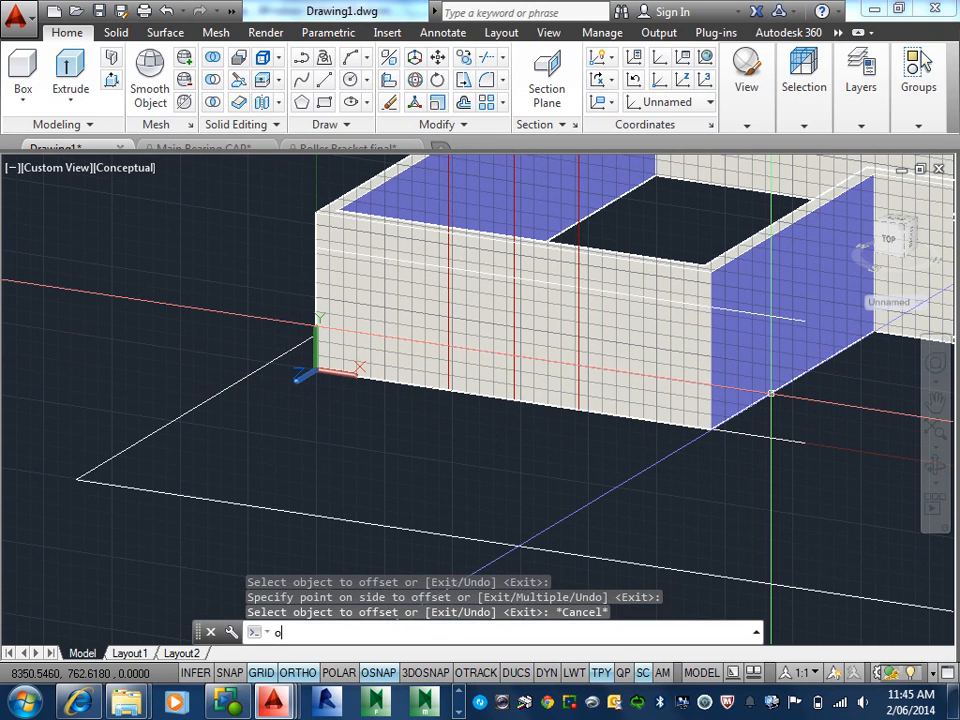
key(Return)
text(1200)
key(Return)
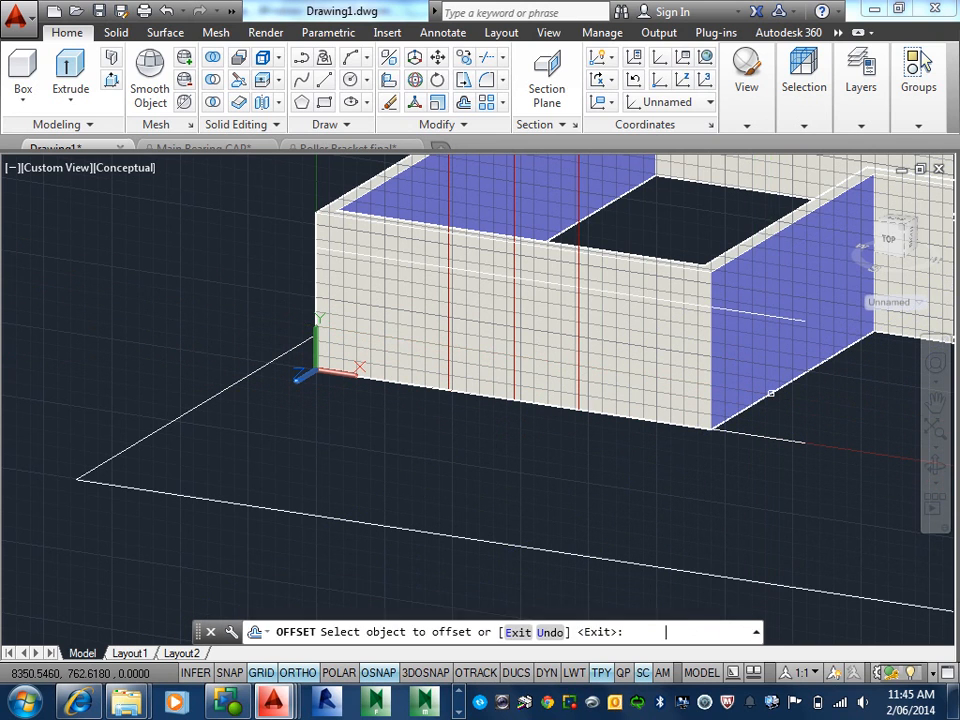
click(789, 318)
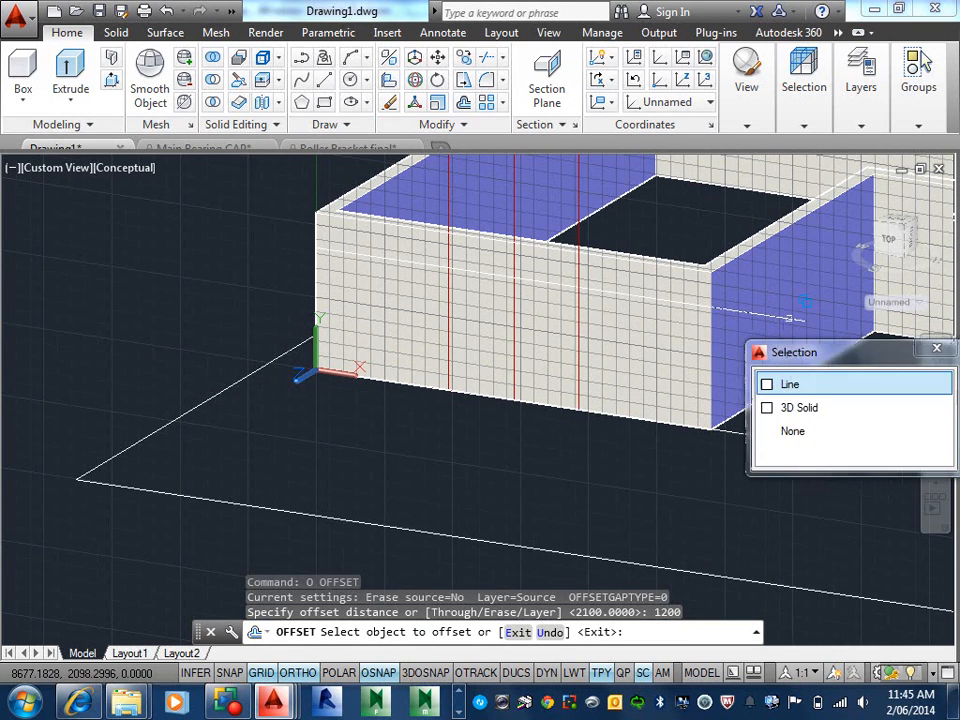
click(812, 388)
click(880, 454)
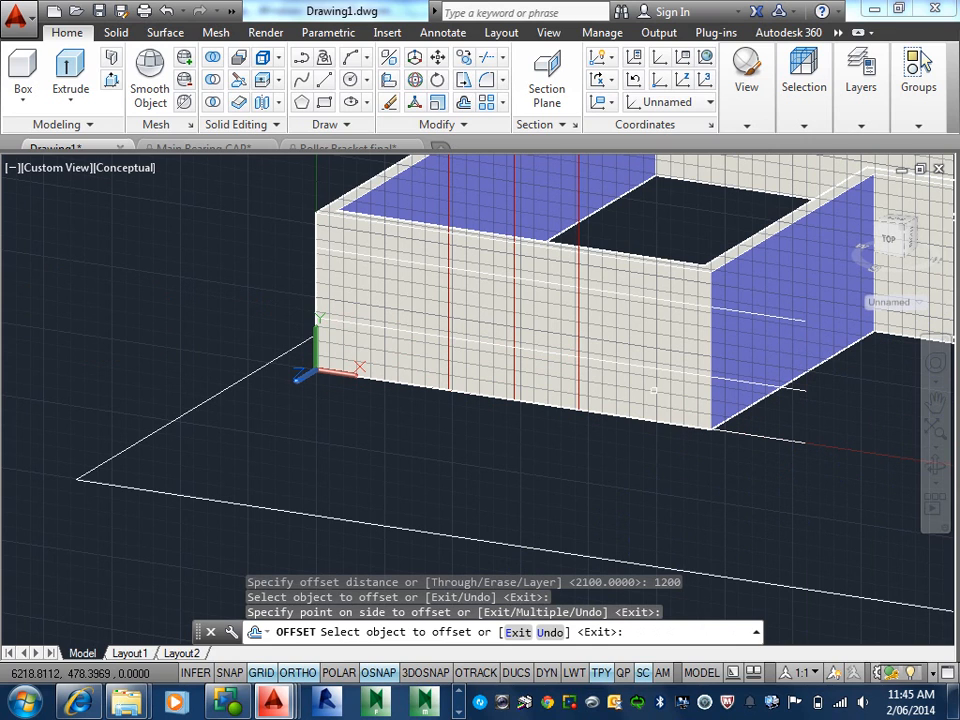
text(f)
key(Return)
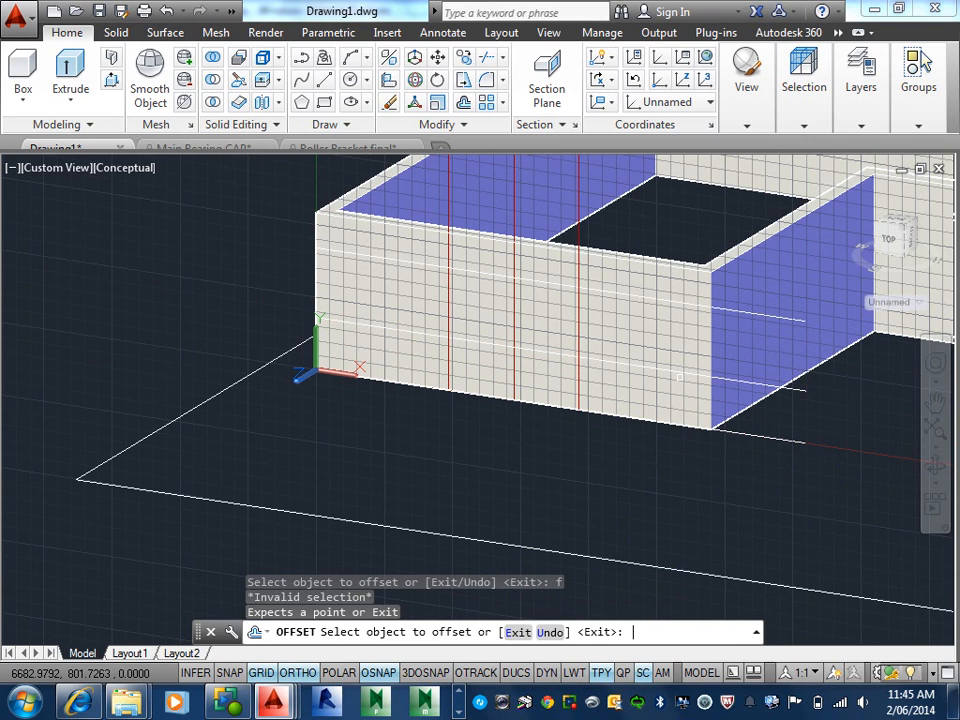
key(Escape)
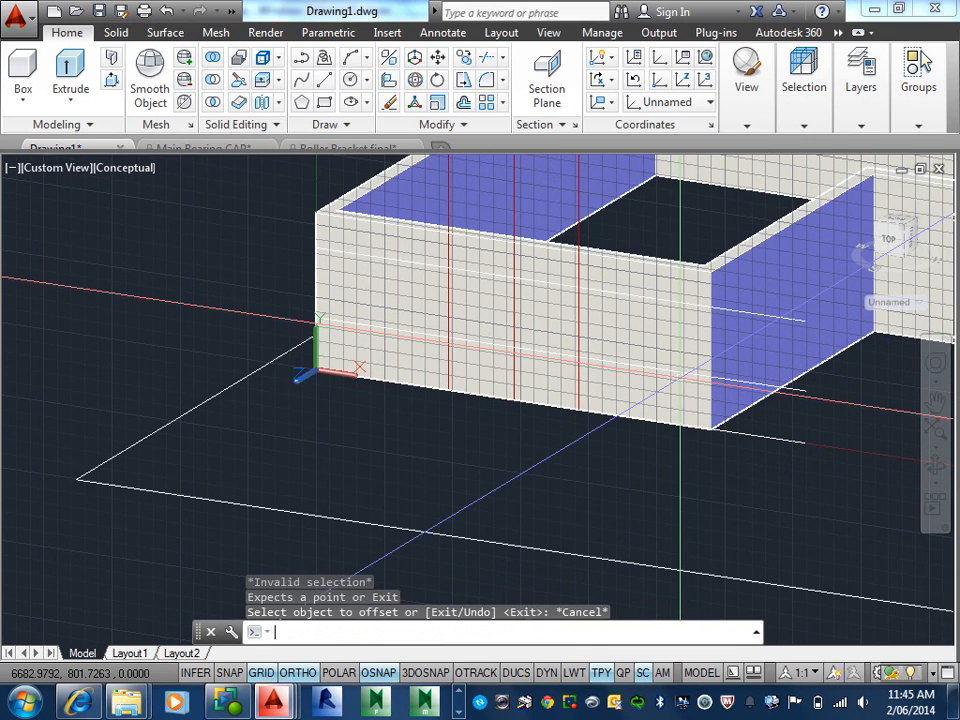
text(f)
key(Return)
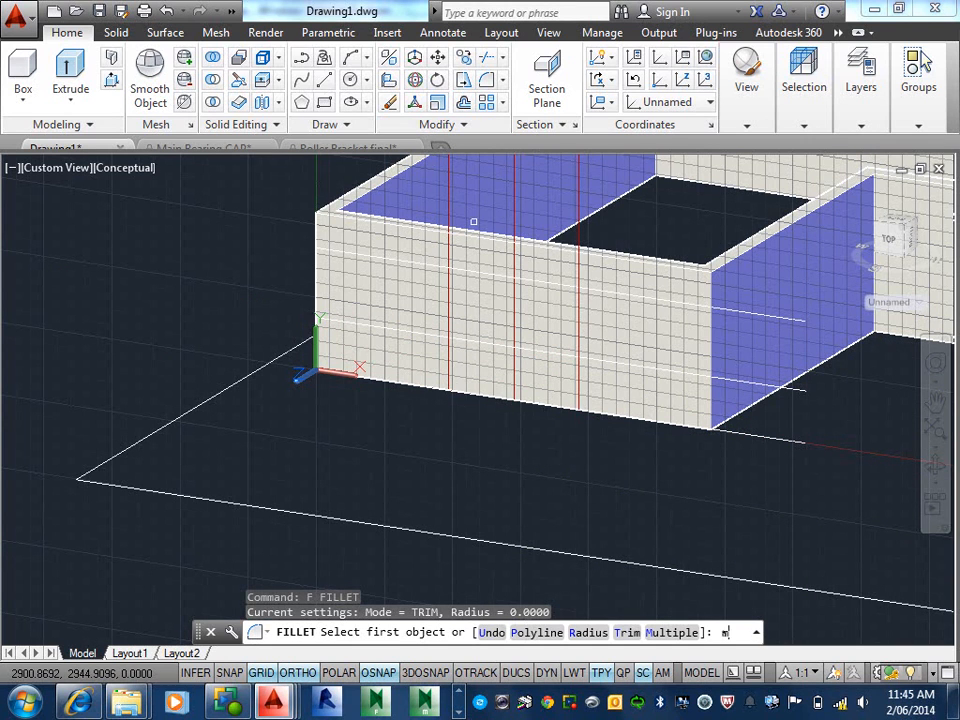
key(Return)
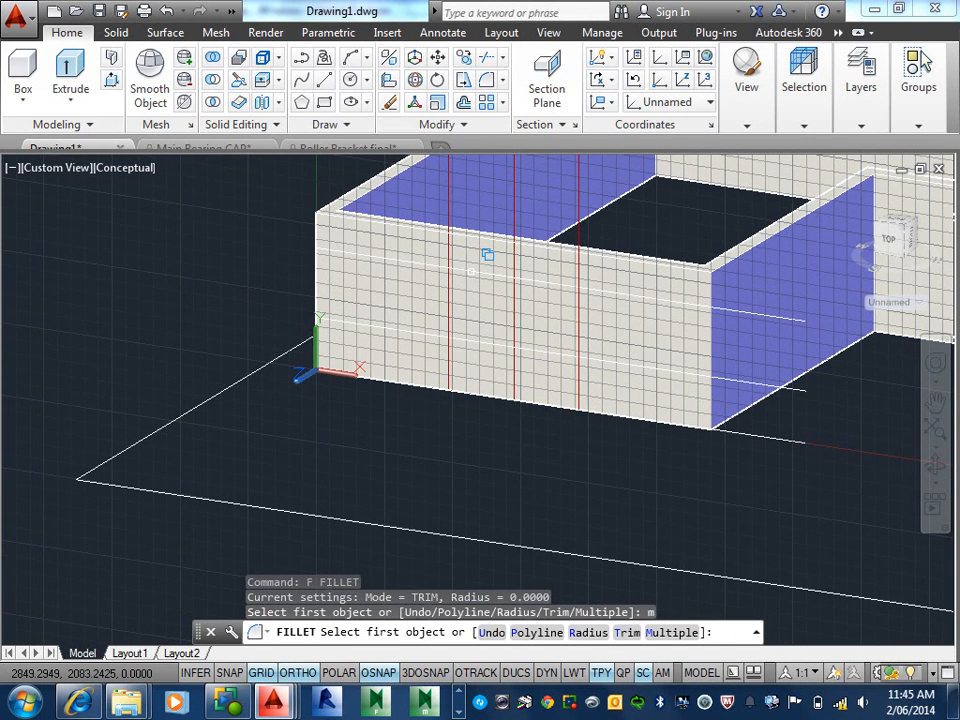
key(Escape)
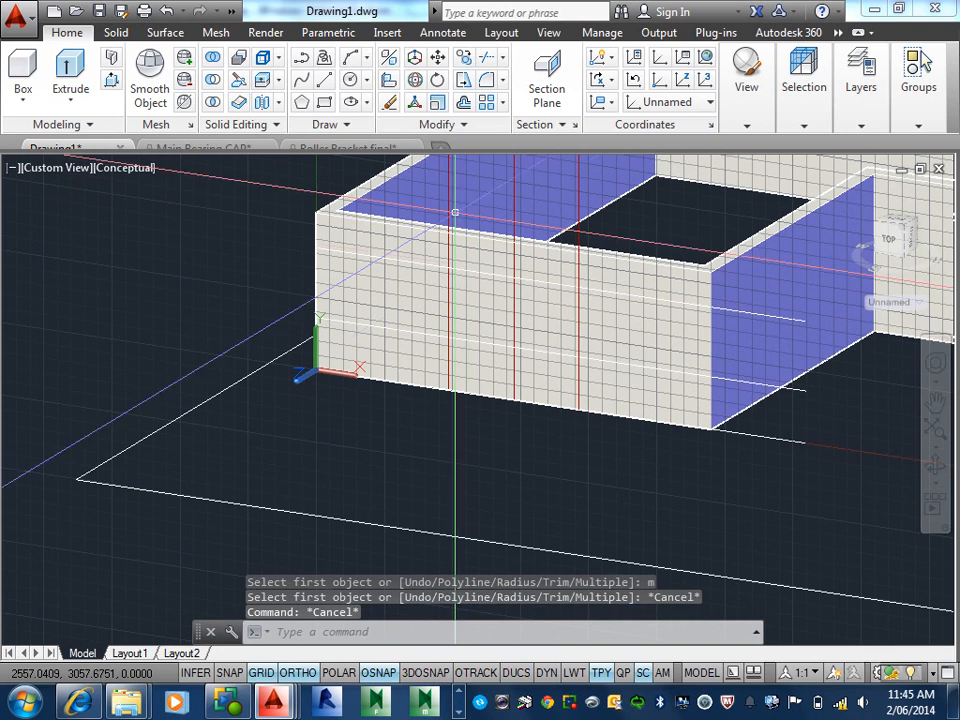
Draw a rectangle for the window opening between the outer vertical guide lines and the two upper horizontal guide lines
click(325, 104)
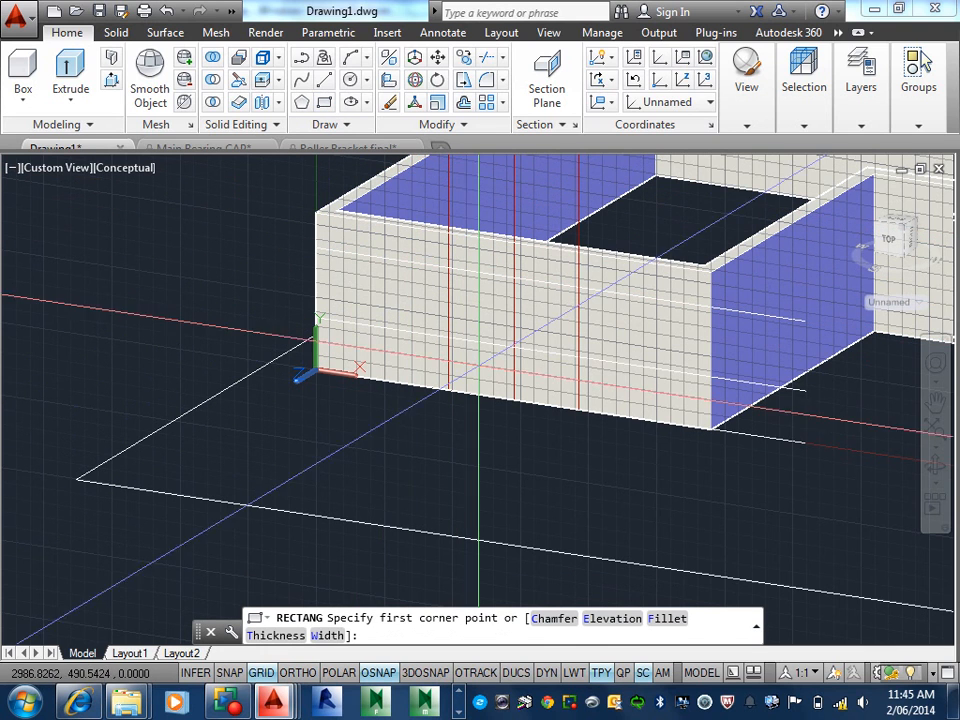
click(449, 338)
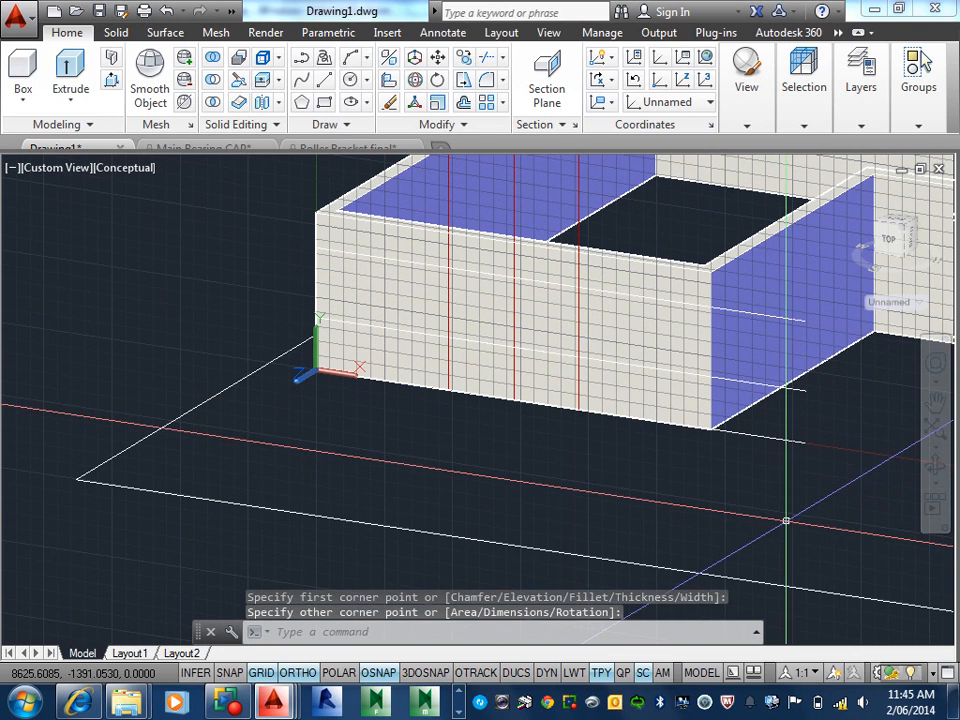
key(Escape)
key(Escape)
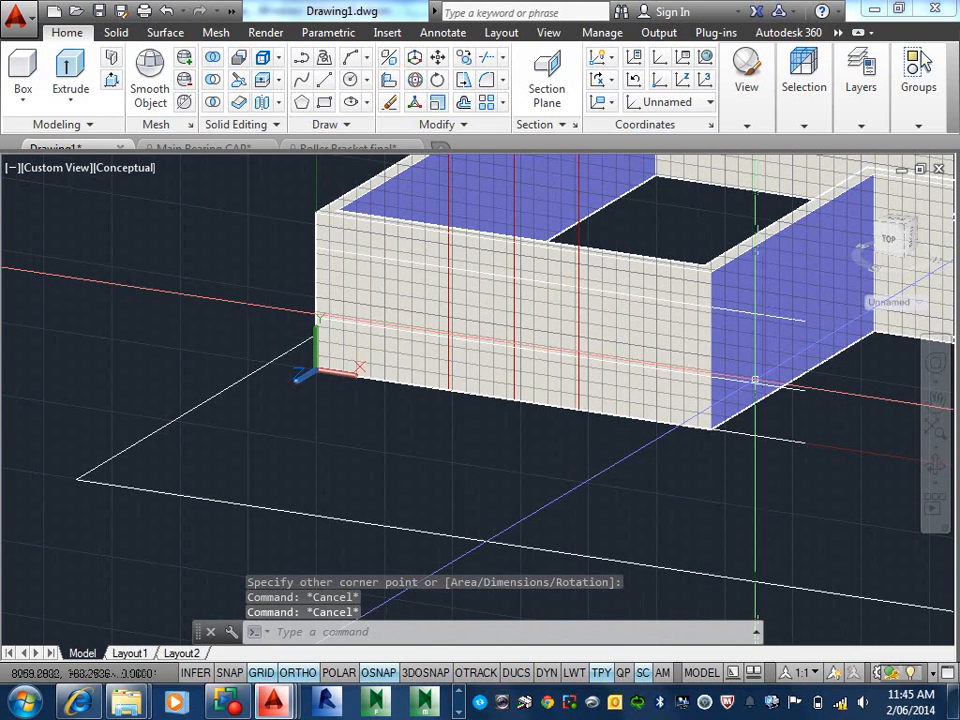
text(e)
key(Return)
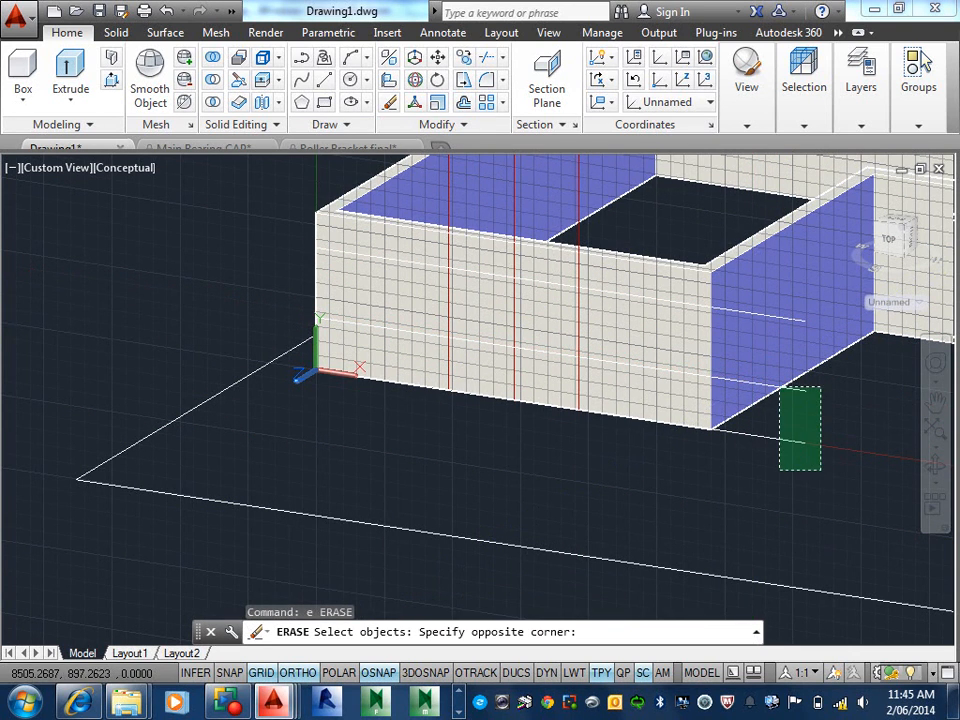
click(780, 388)
key(Escape)
Erase the three horizontal and three vertical guide lines around the front wall, keeping the window rectangle
key(Return)
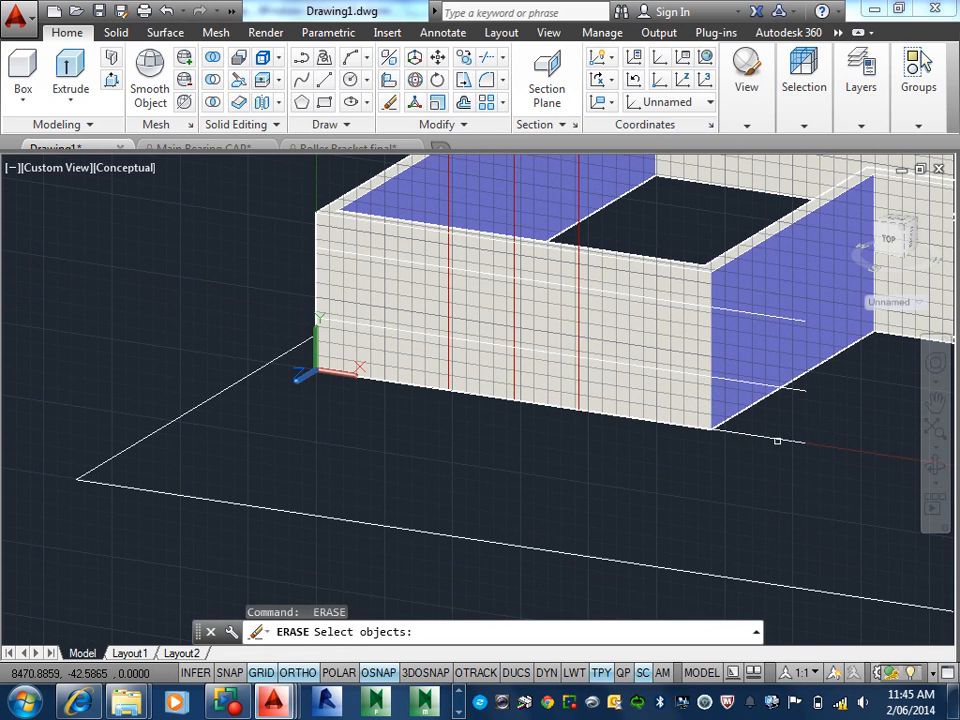
click(772, 430)
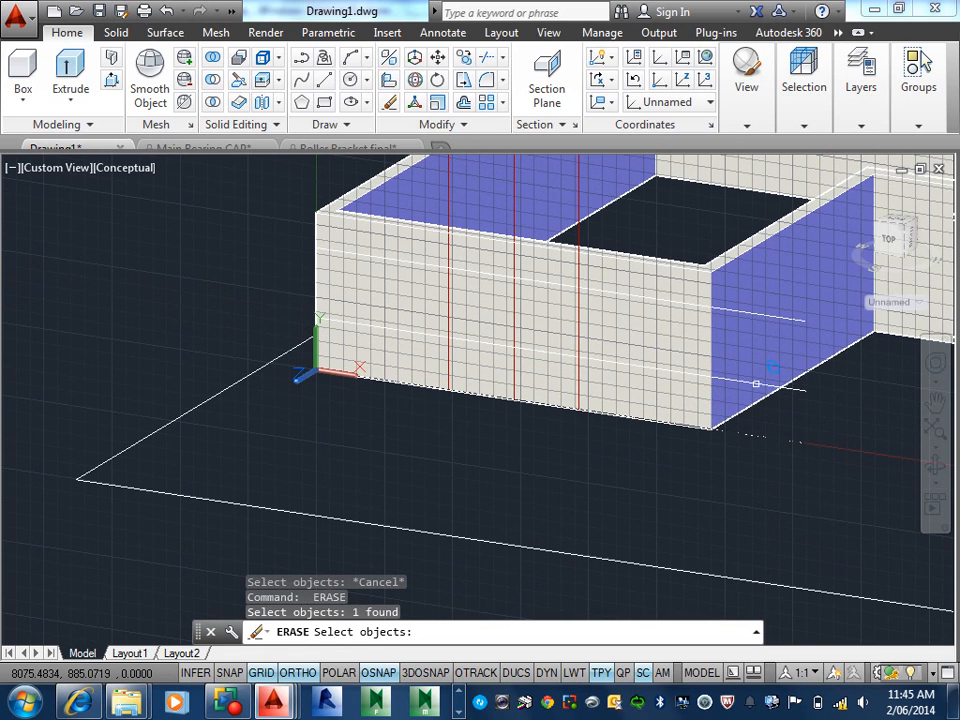
click(756, 384)
click(797, 450)
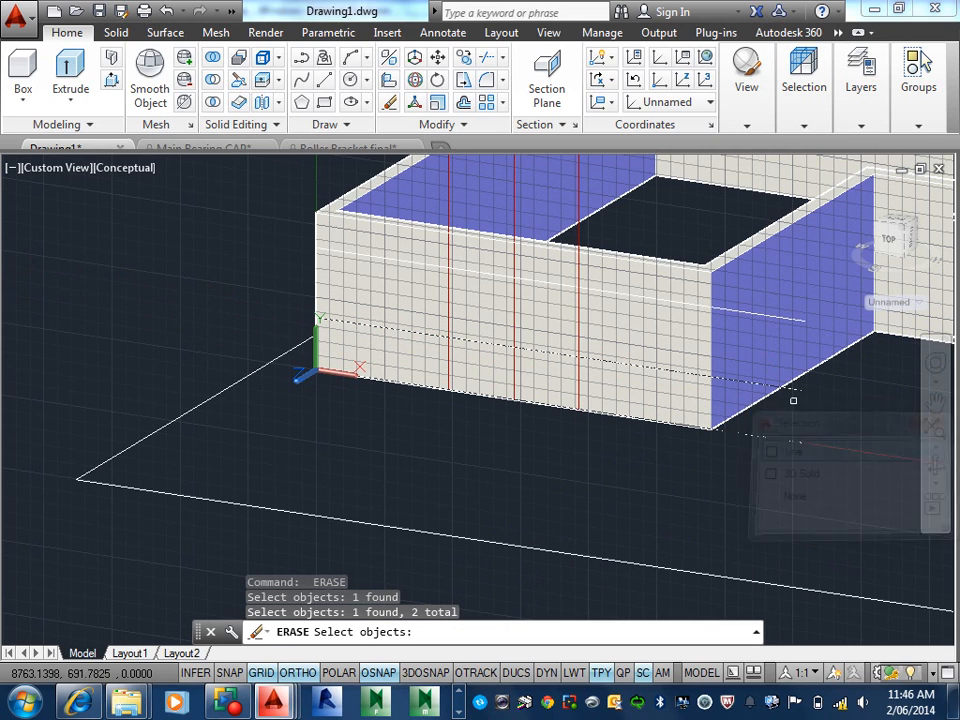
click(792, 320)
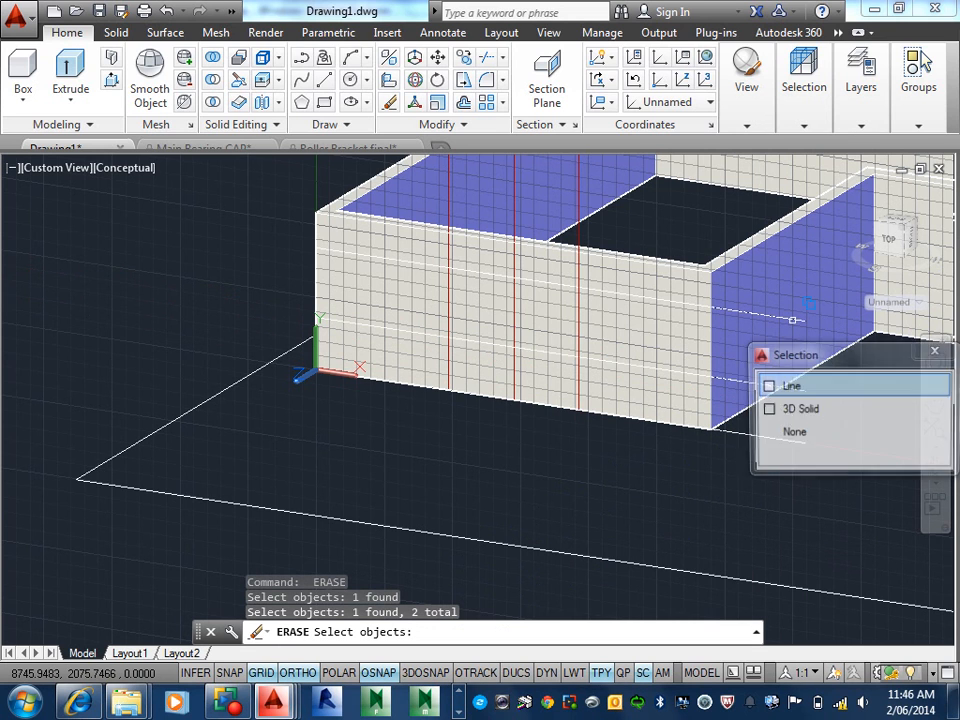
click(797, 386)
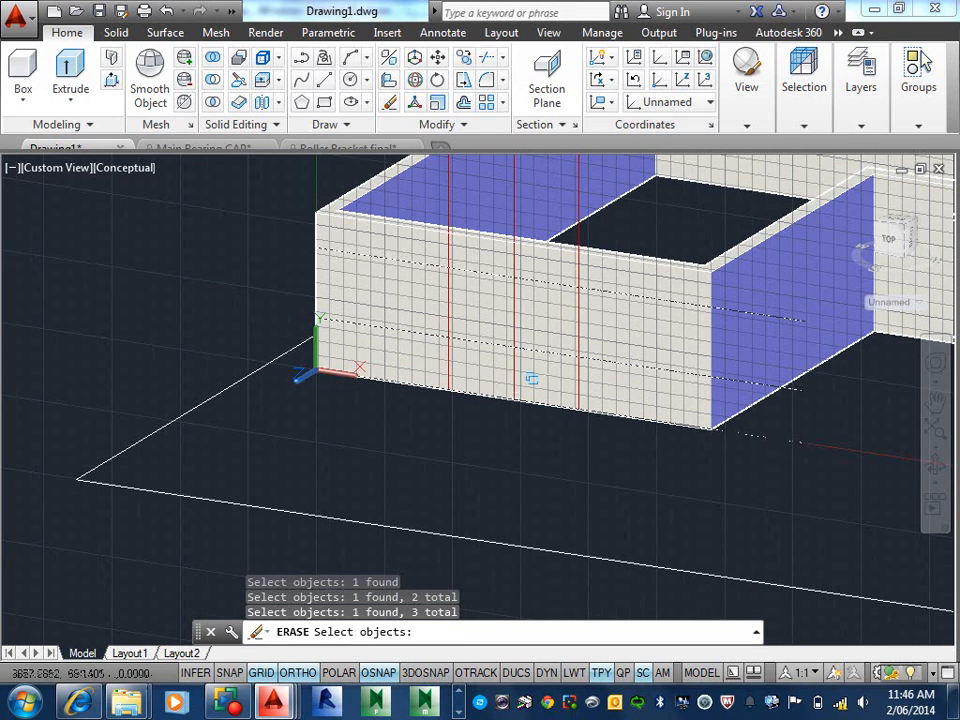
middle_drag(499, 226, 537, 512)
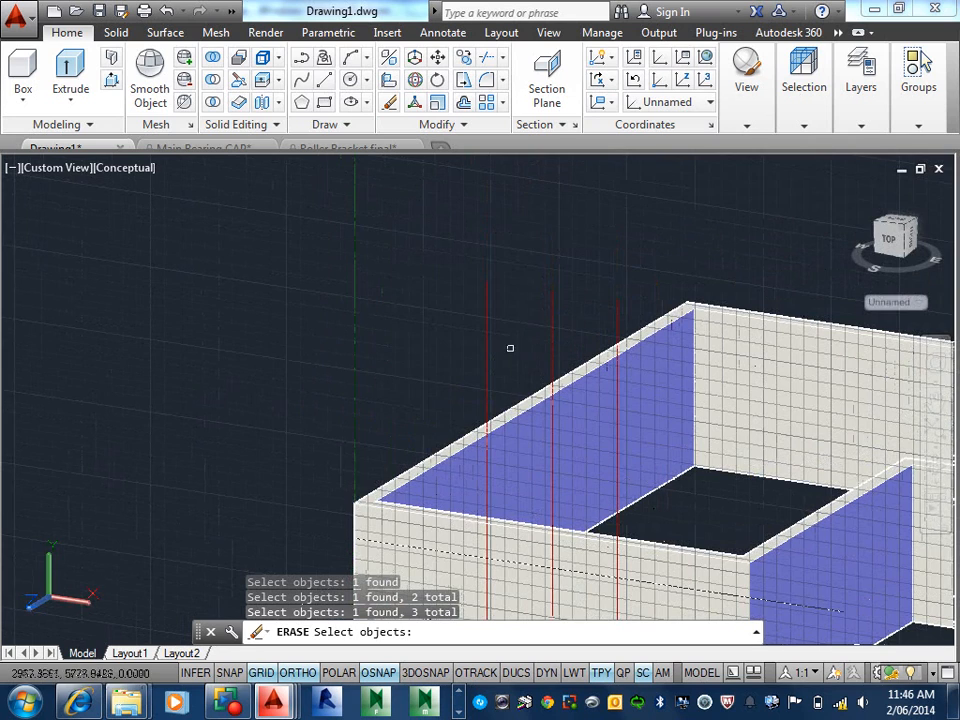
click(472, 329)
click(583, 327)
click(546, 306)
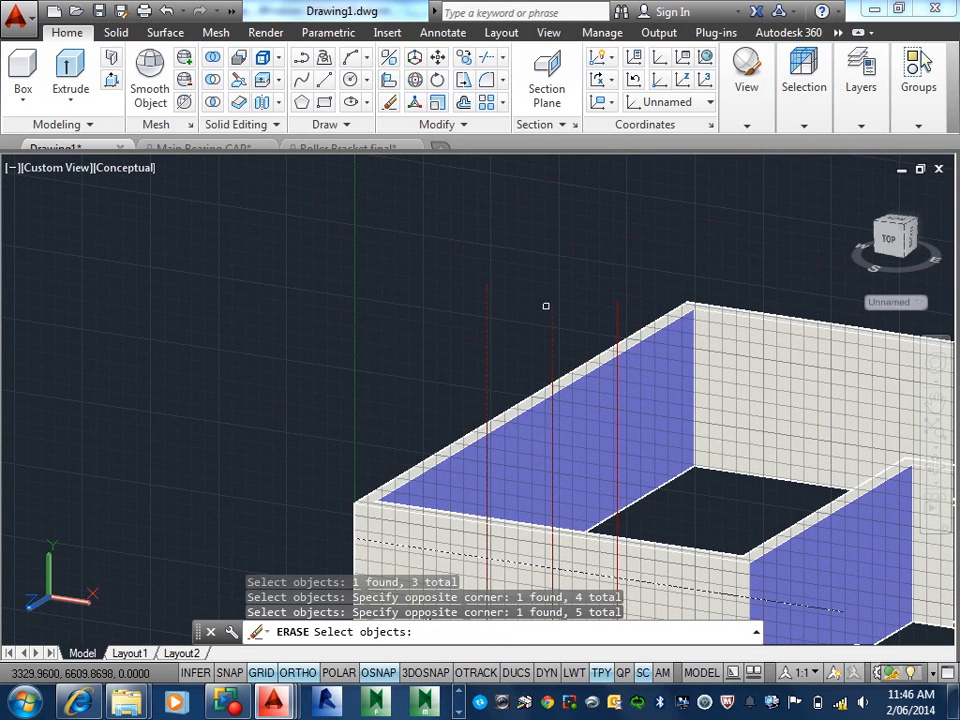
click(615, 301)
key(Return)
scroll(615, 306, down, 4)
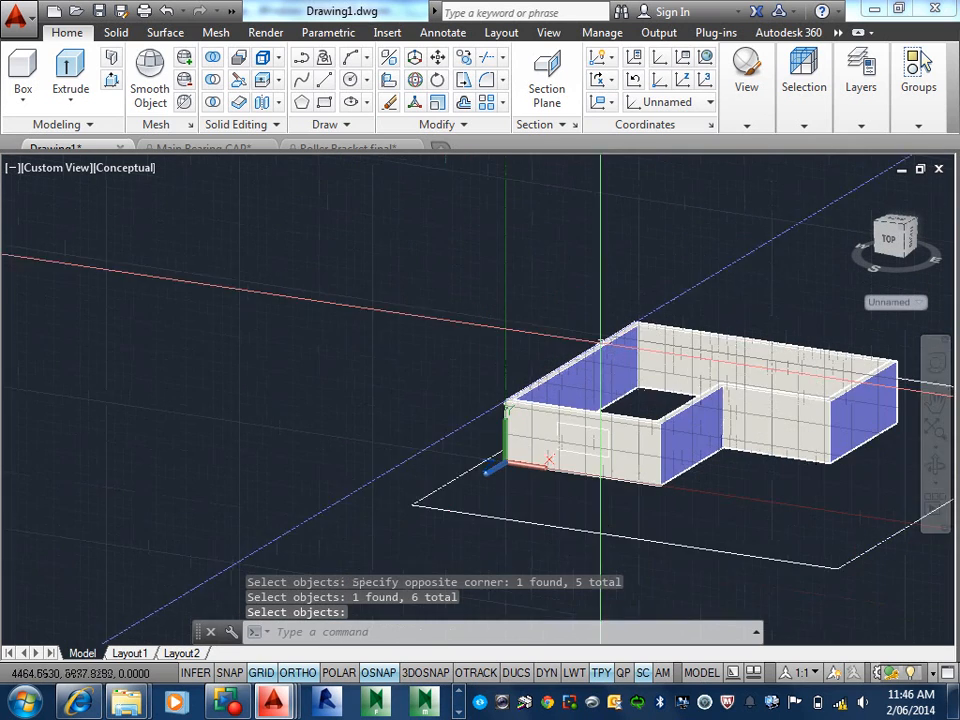
scroll(577, 402, up, 3)
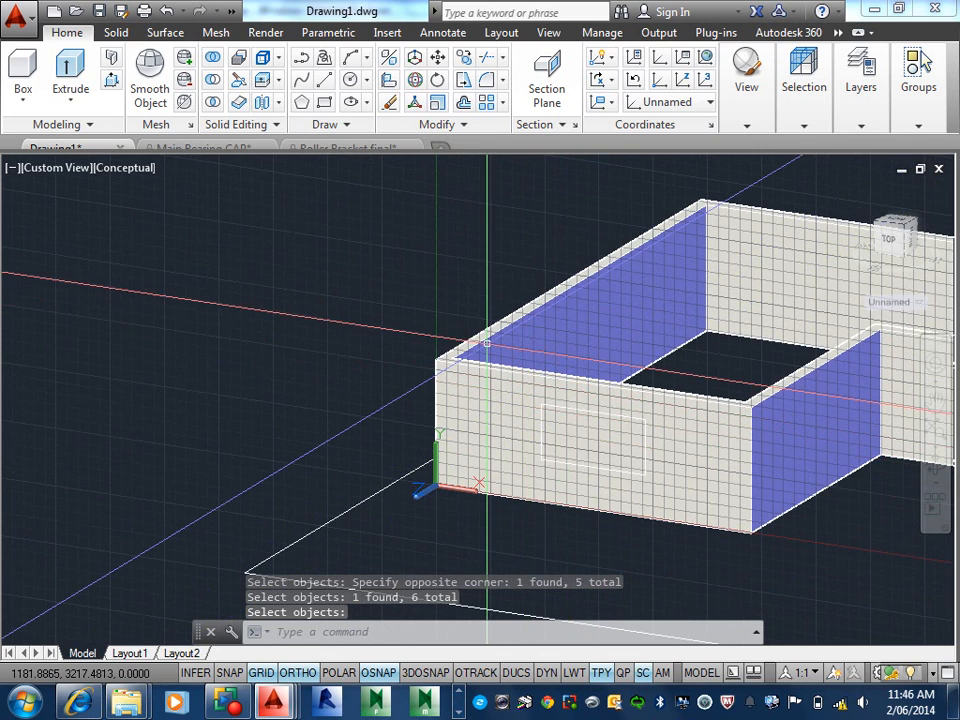
click(112, 81)
click(593, 437)
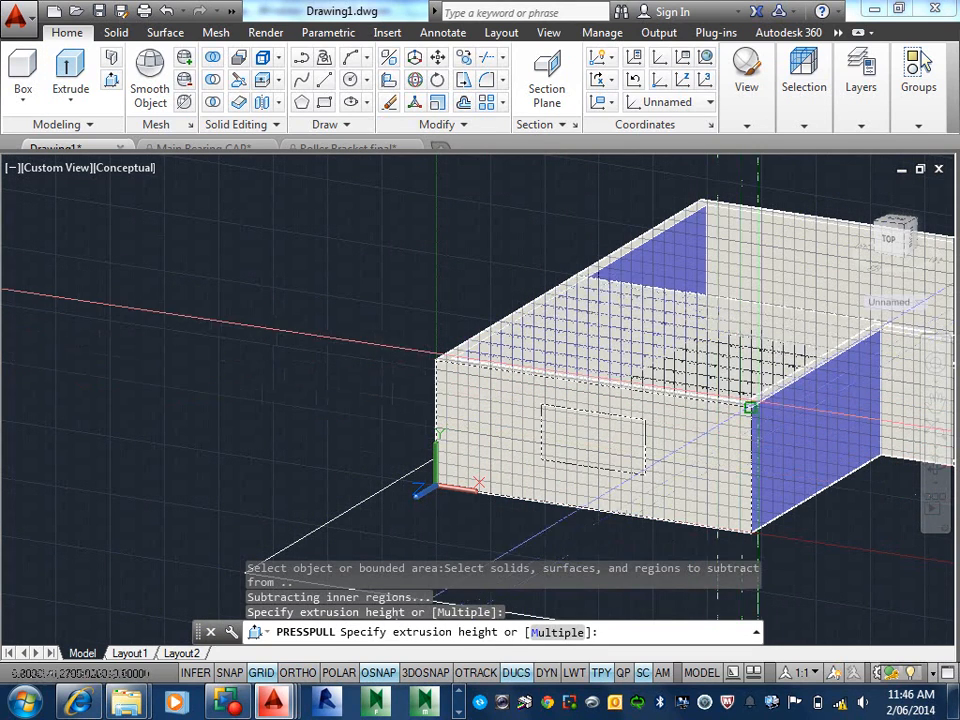
key(Escape)
scroll(593, 437, up, 3)
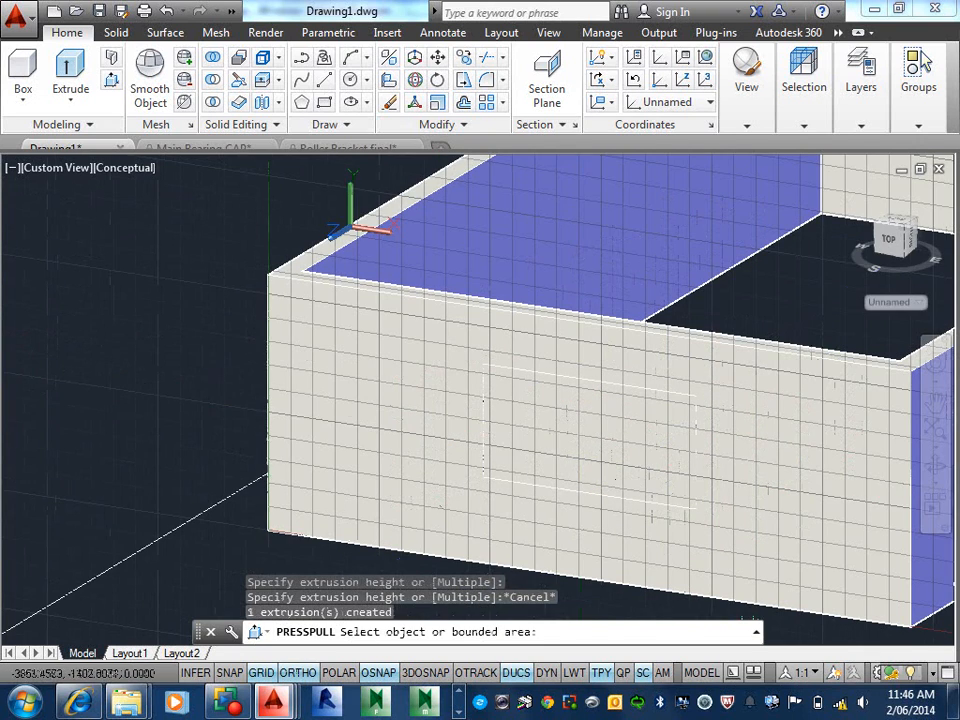
key(Return)
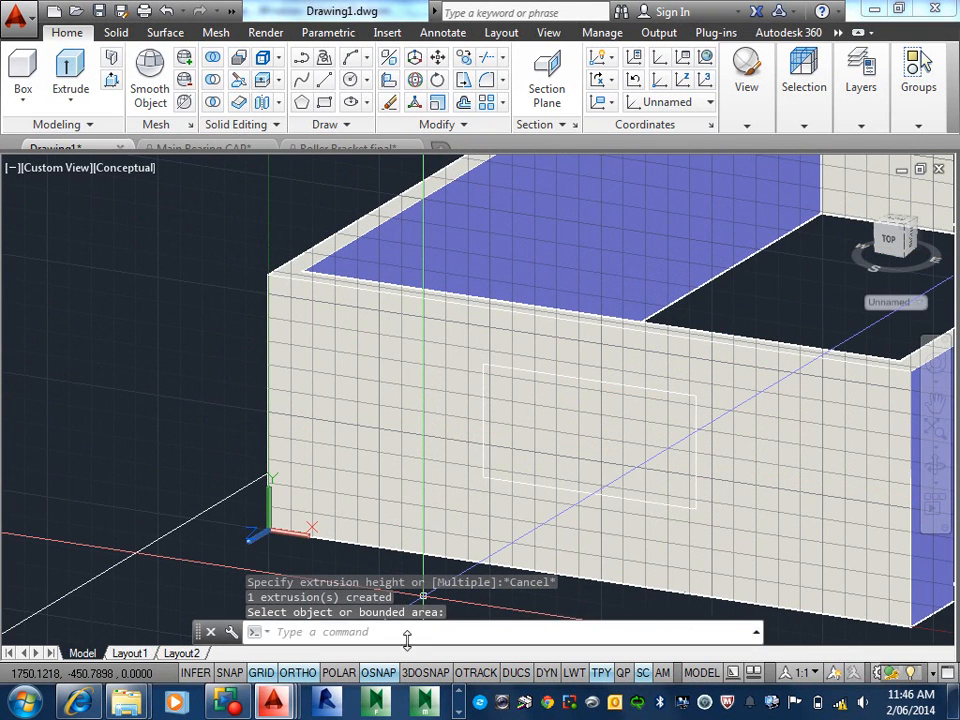
Turn on Dynamic UCS and Presspull the window rectangle back through the front wall to cut the opening
click(517, 673)
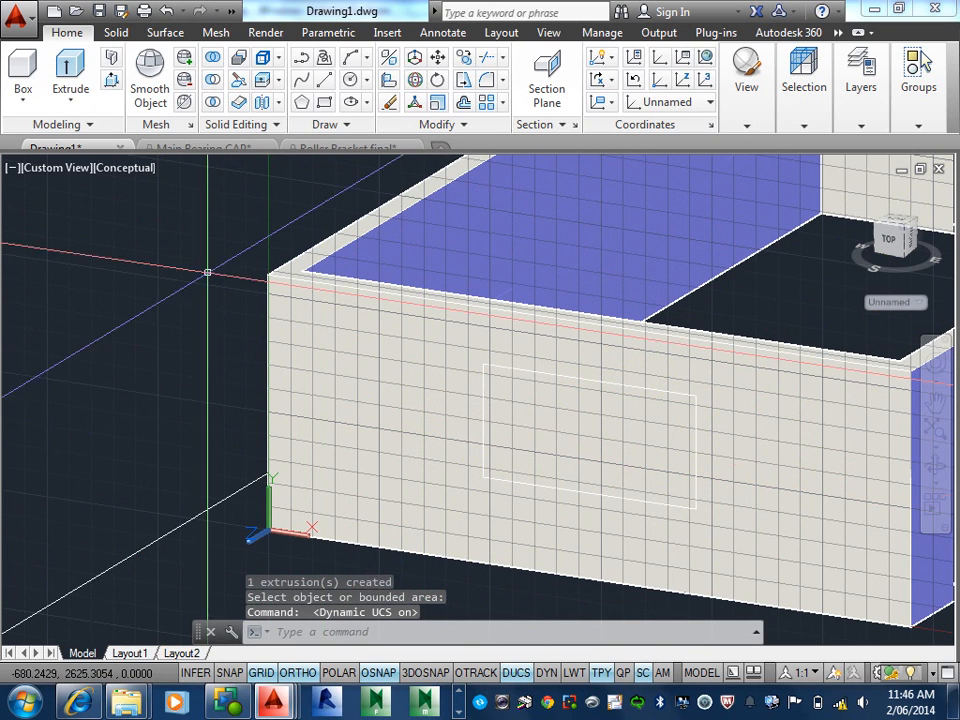
click(112, 81)
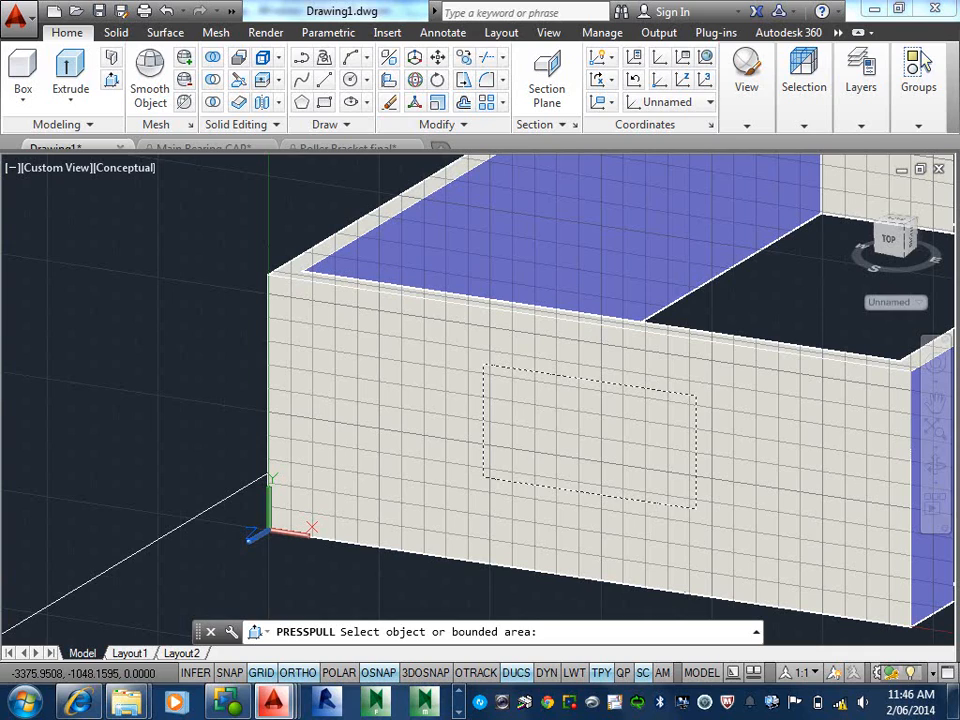
click(612, 425)
click(722, 300)
scroll(670, 367, down, 2)
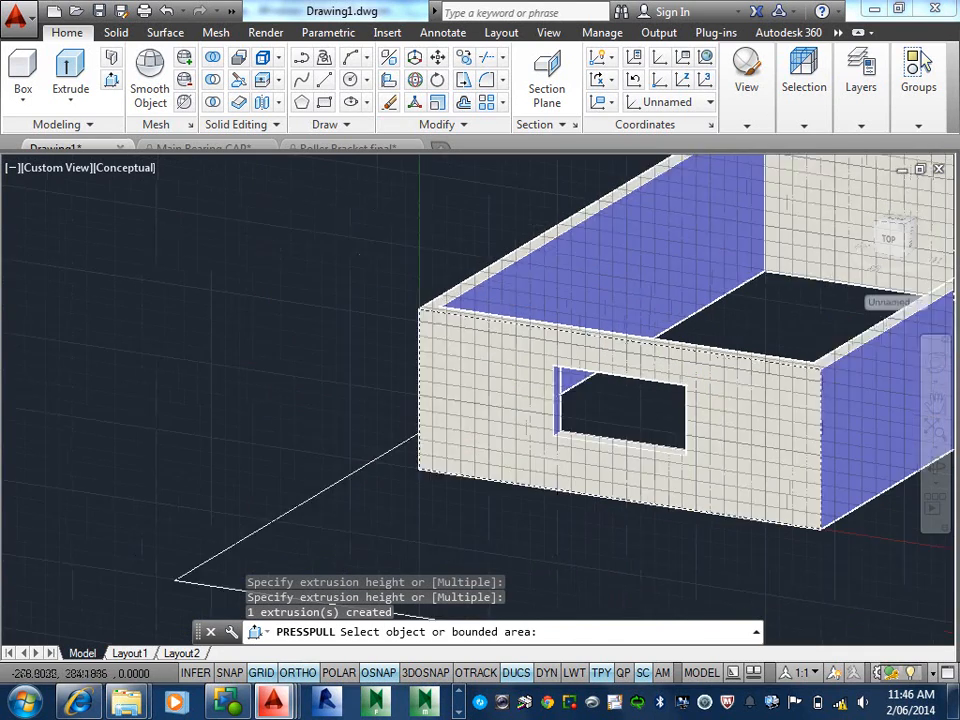
scroll(521, 425, down, 4)
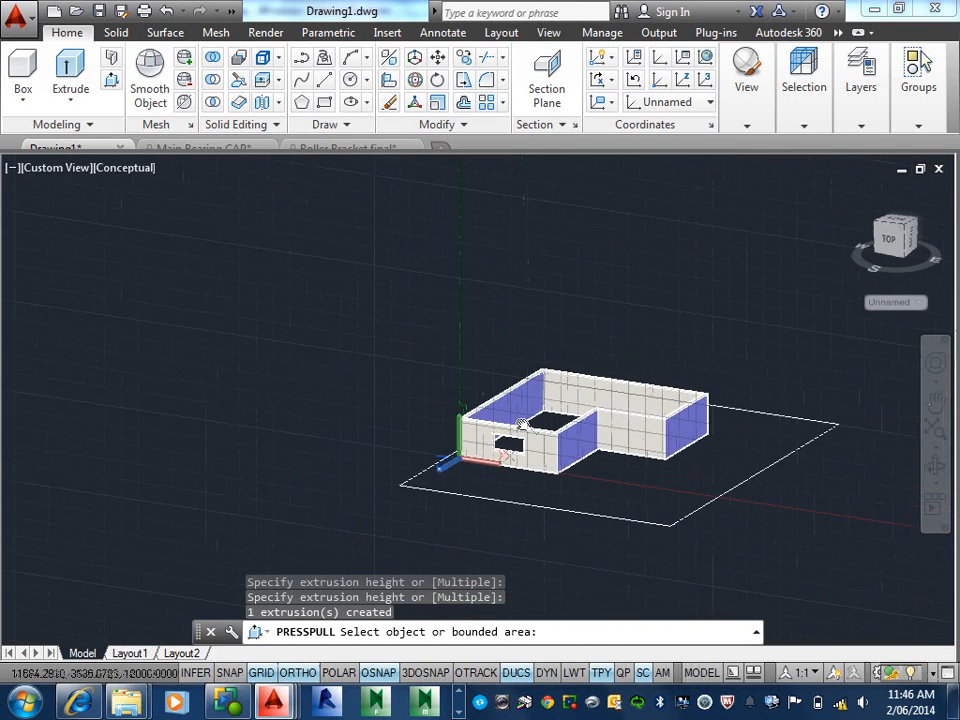
scroll(656, 500, up, 4)
middle_drag(636, 405, 582, 450)
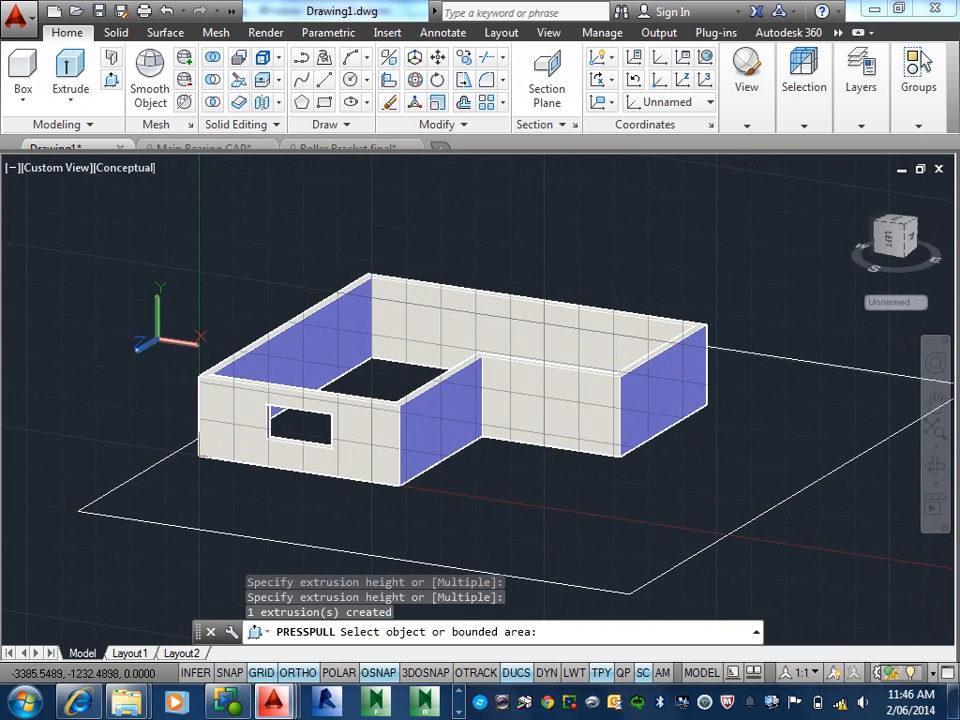
key(Return)
Draw a 900 by 2100 door rectangle on the face of the recessed wall, near its inner corner
scroll(518, 430, up, 5)
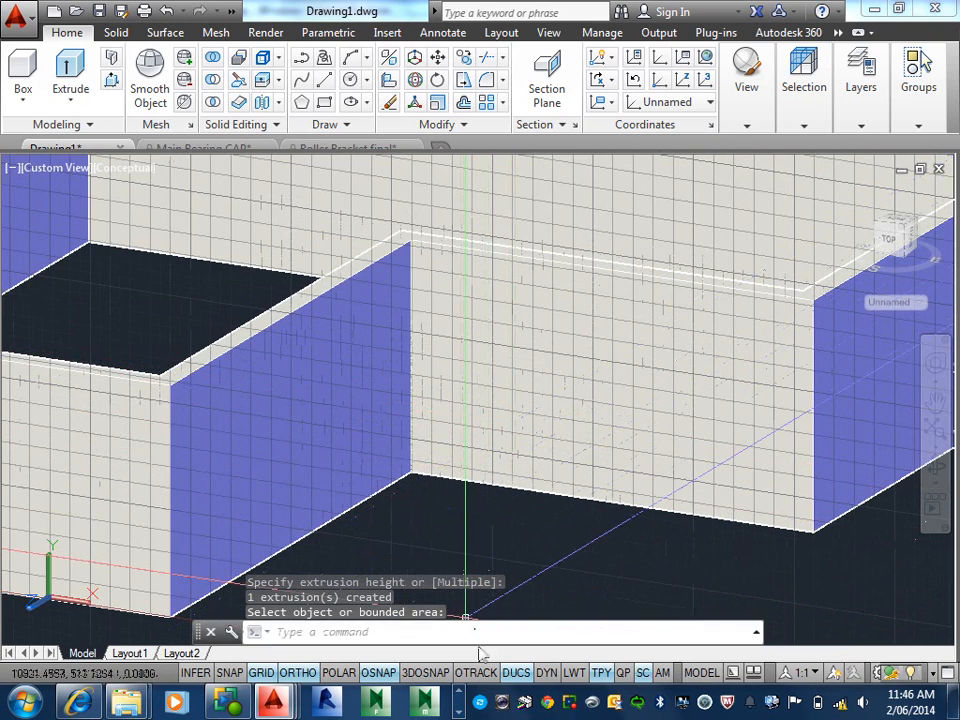
click(516, 673)
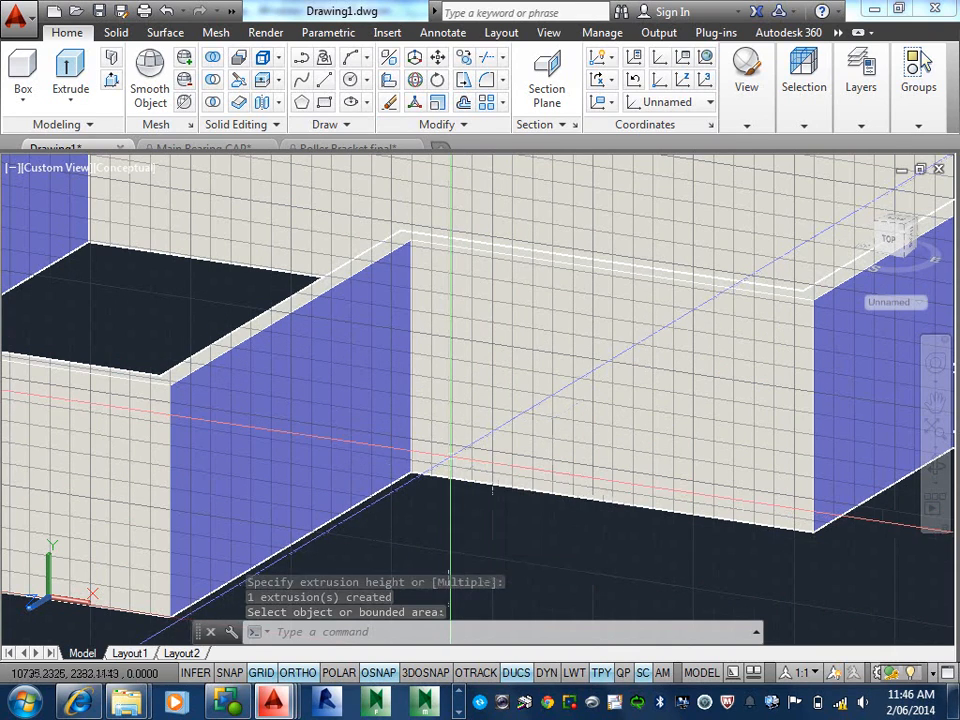
text(rec)
key(Return)
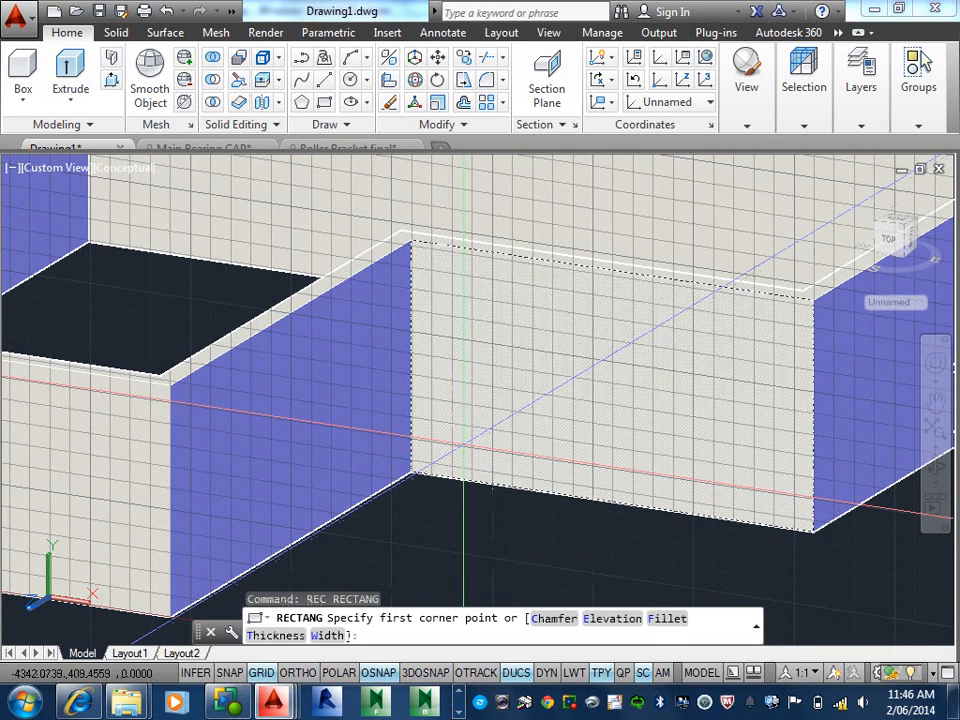
click(463, 446)
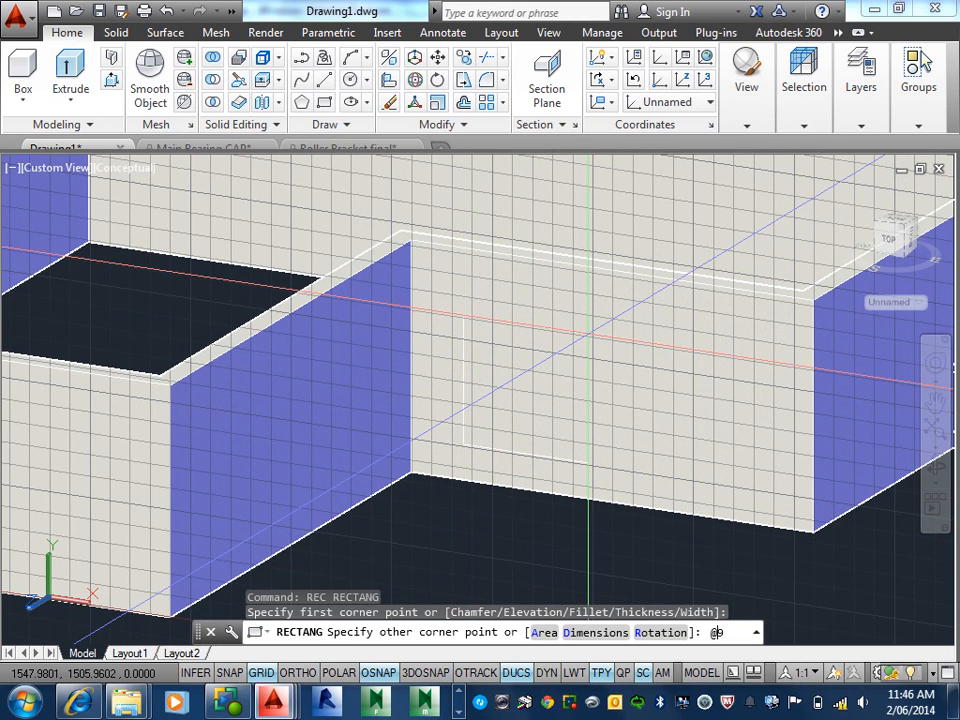
text(@900,2)
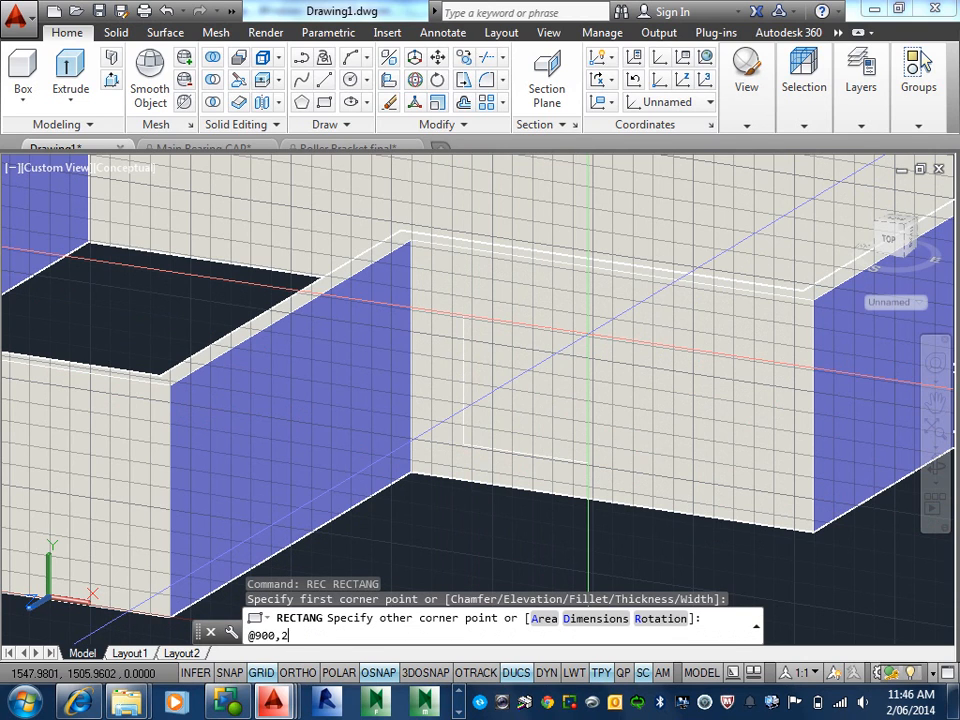
text(100)
key(Return)
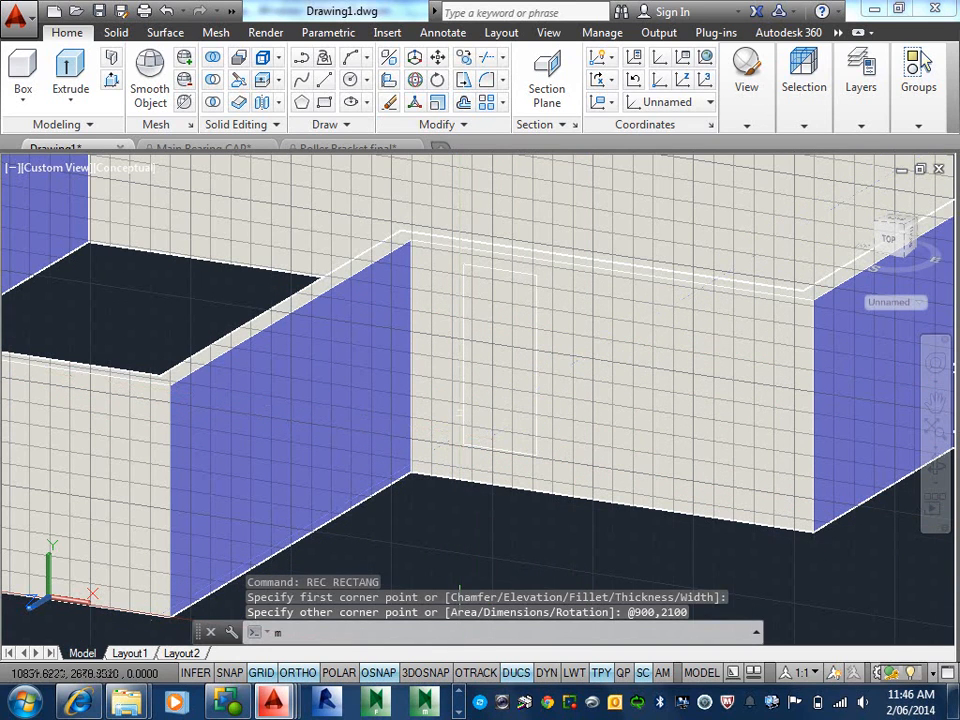
Move the door rectangle from its lower corner perpendicular down onto the recessed wall's bottom edge
text(m)
key(Return)
click(494, 430)
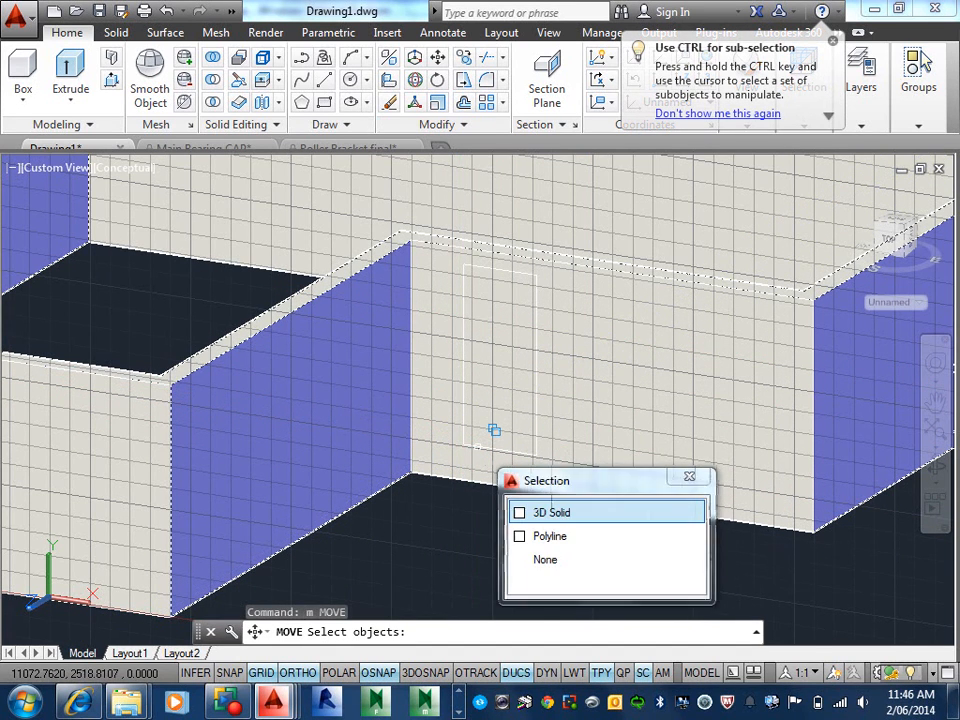
click(552, 536)
key(Return)
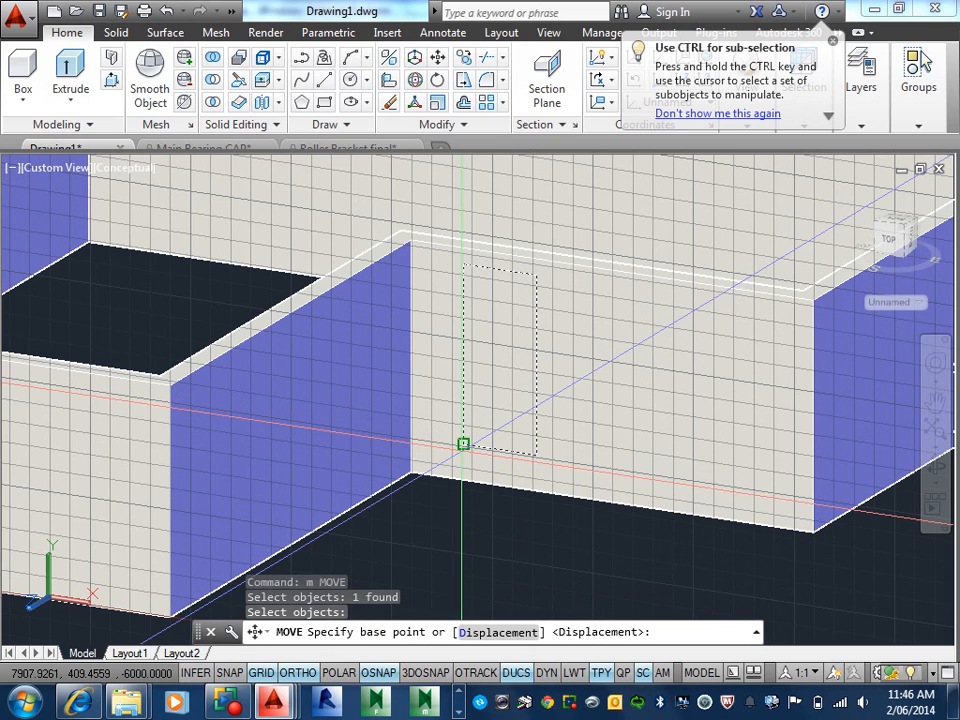
click(463, 445)
text(p)
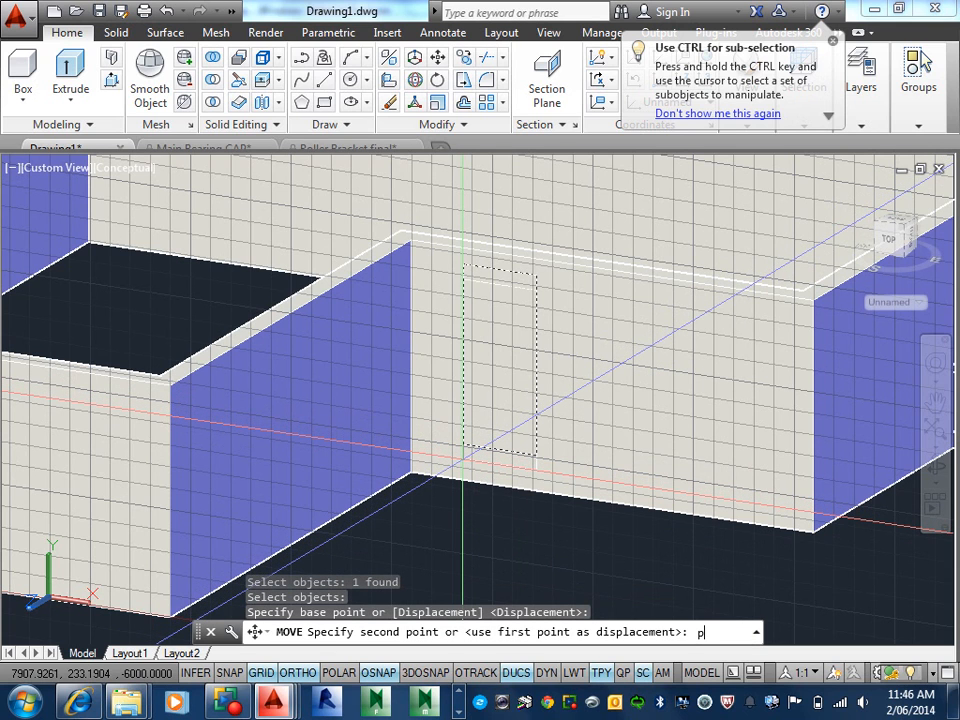
text(er)
key(space)
click(473, 485)
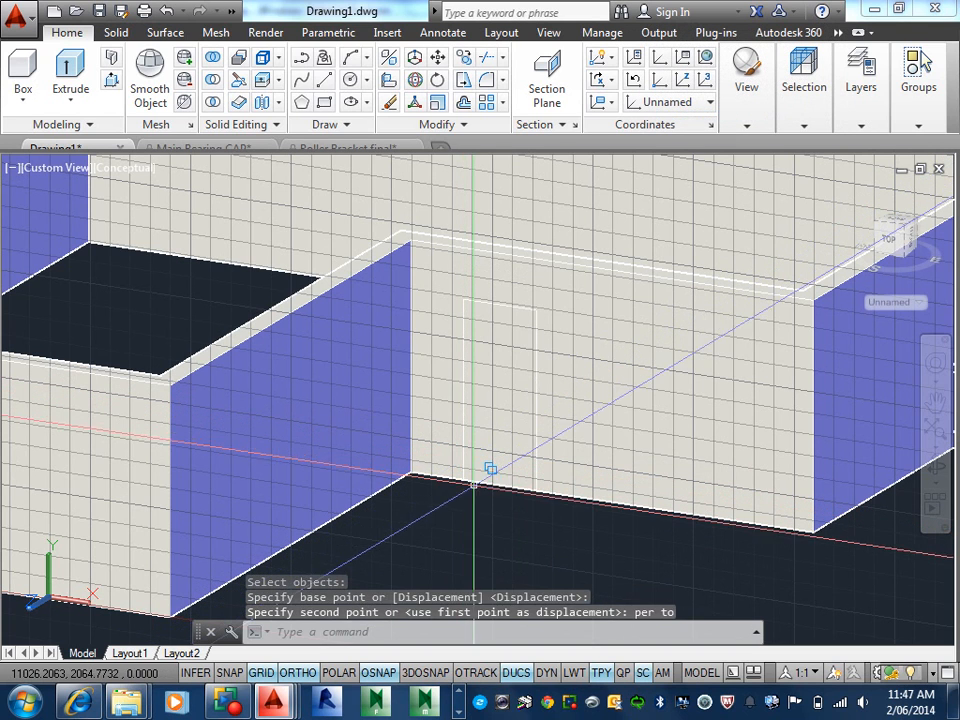
key(Escape)
key(Escape)
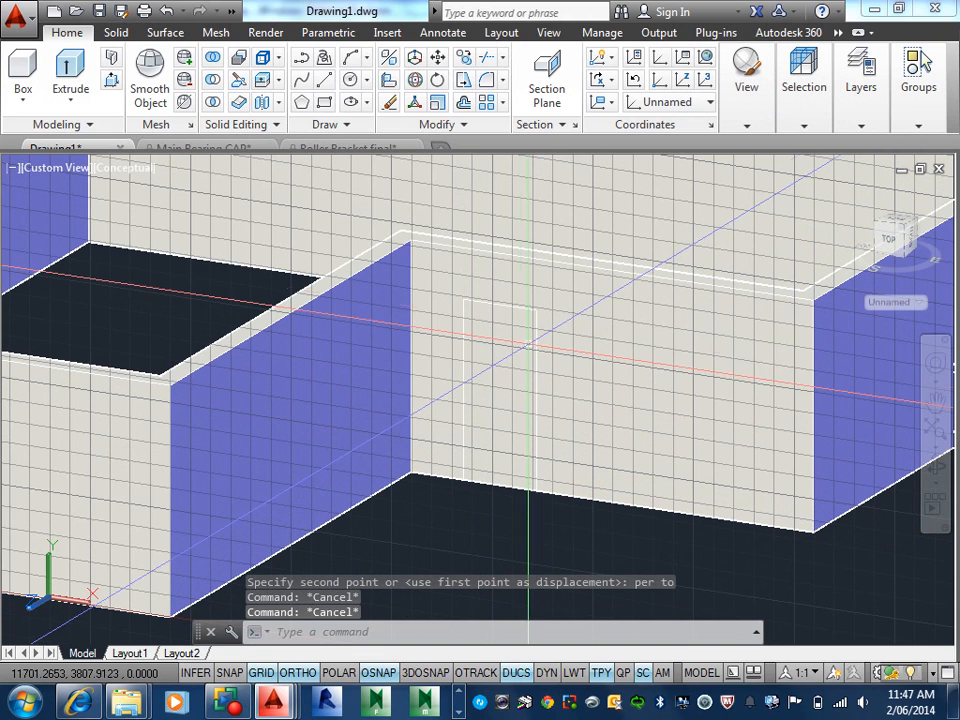
Presspull the door rectangle back through the recessed wall to cut the door opening
text(pressp)
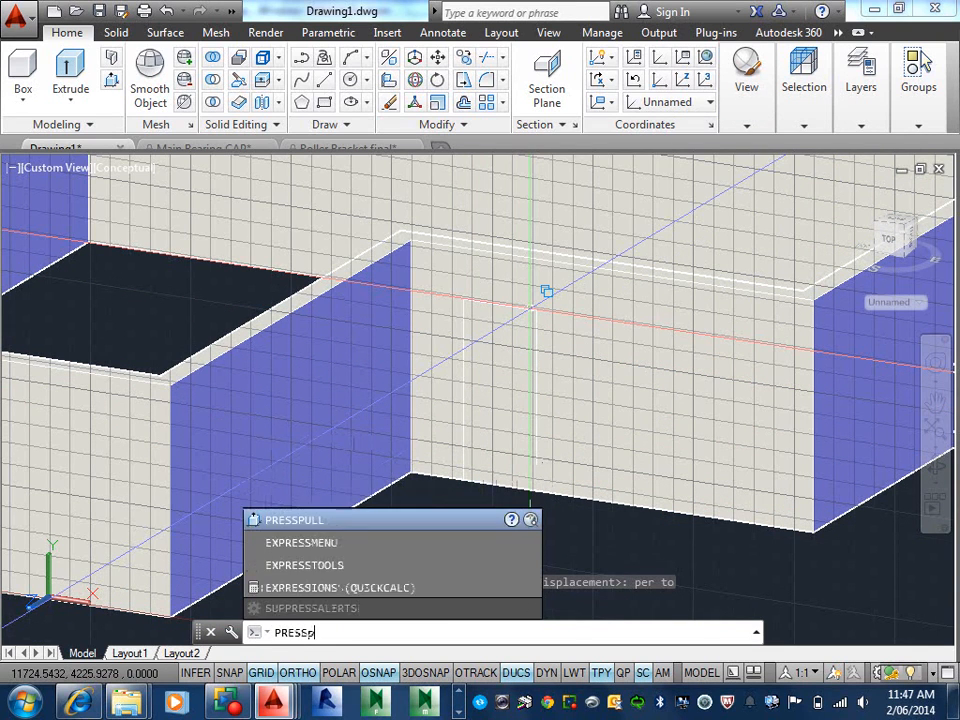
text(ull)
key(Return)
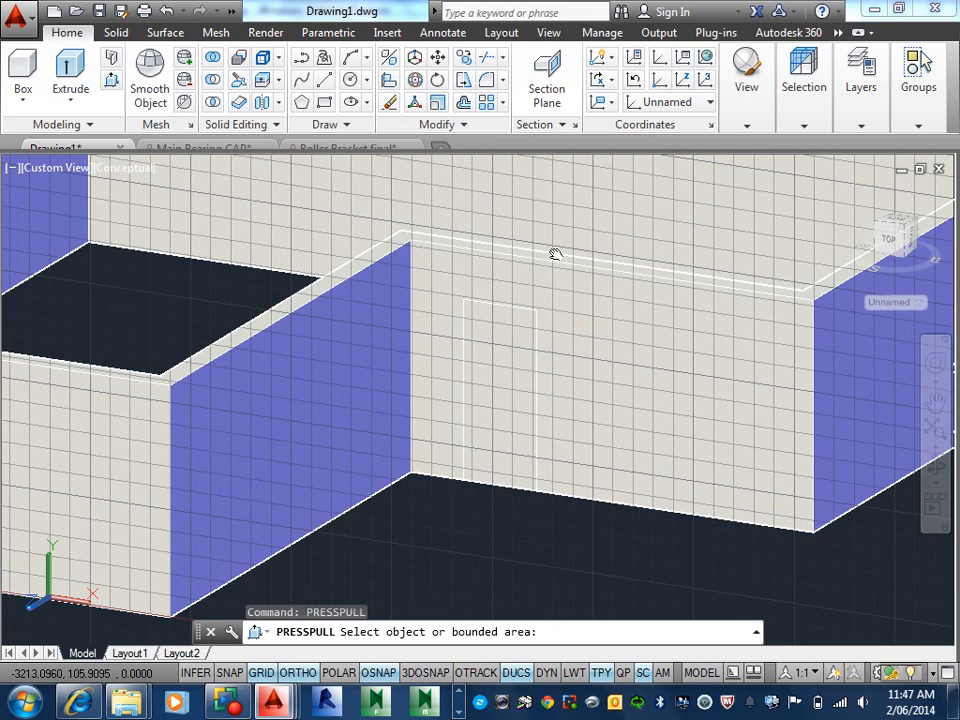
middle_drag(555, 254, 482, 447)
scroll(478, 412, down, 2)
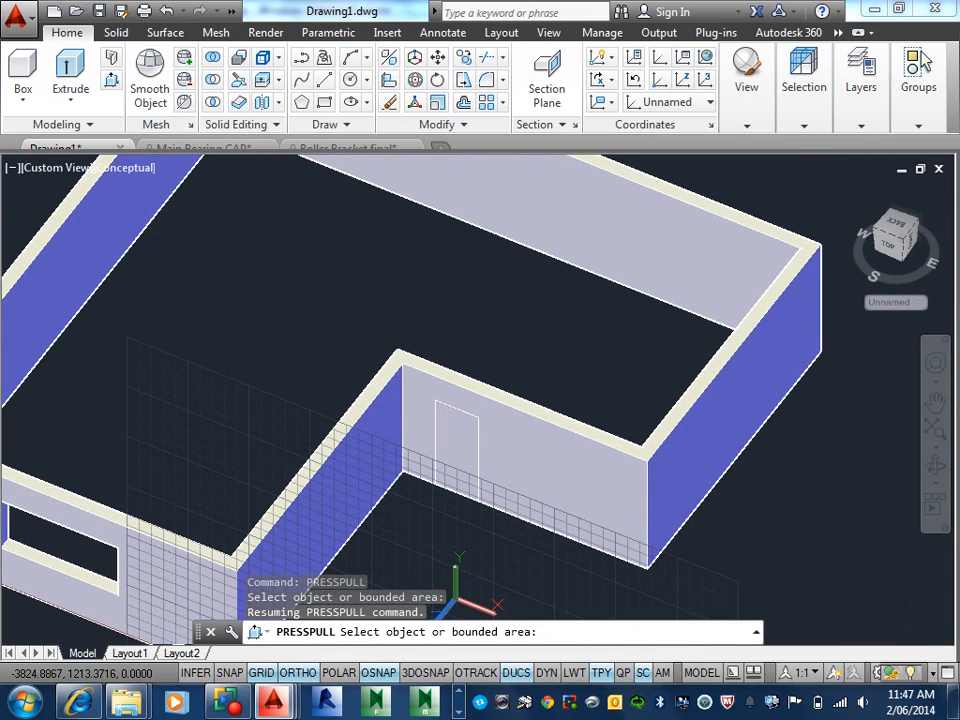
click(458, 449)
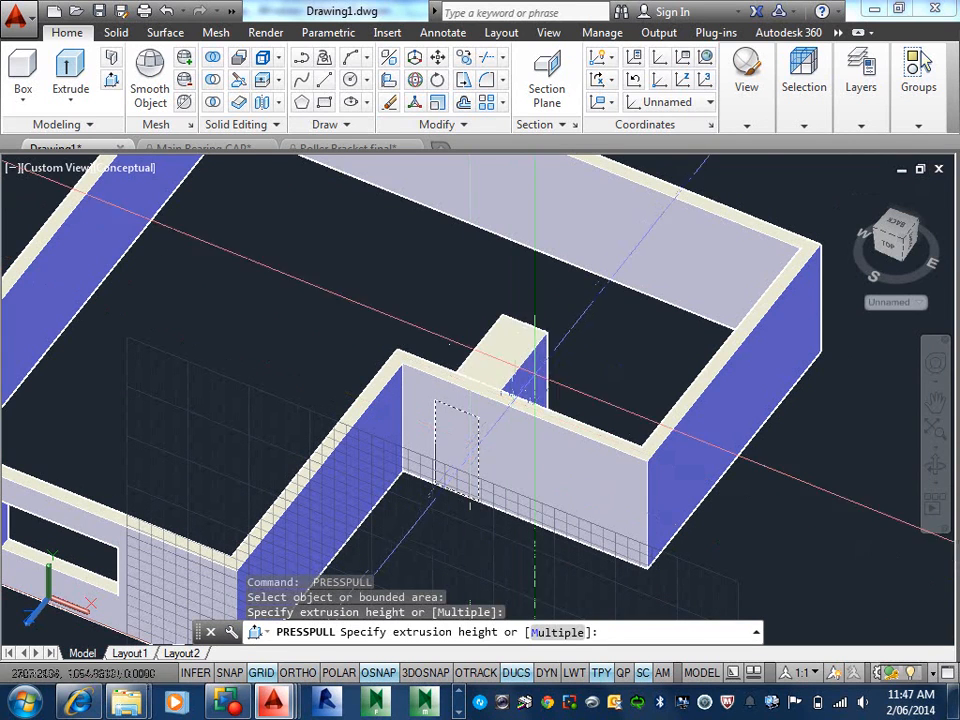
click(568, 308)
scroll(561, 320, down, 5)
mouse_move(561, 320)
shift+middle_down()
mouse_move(561, 304)
mouse_move(561, 338)
shift+middle_up()
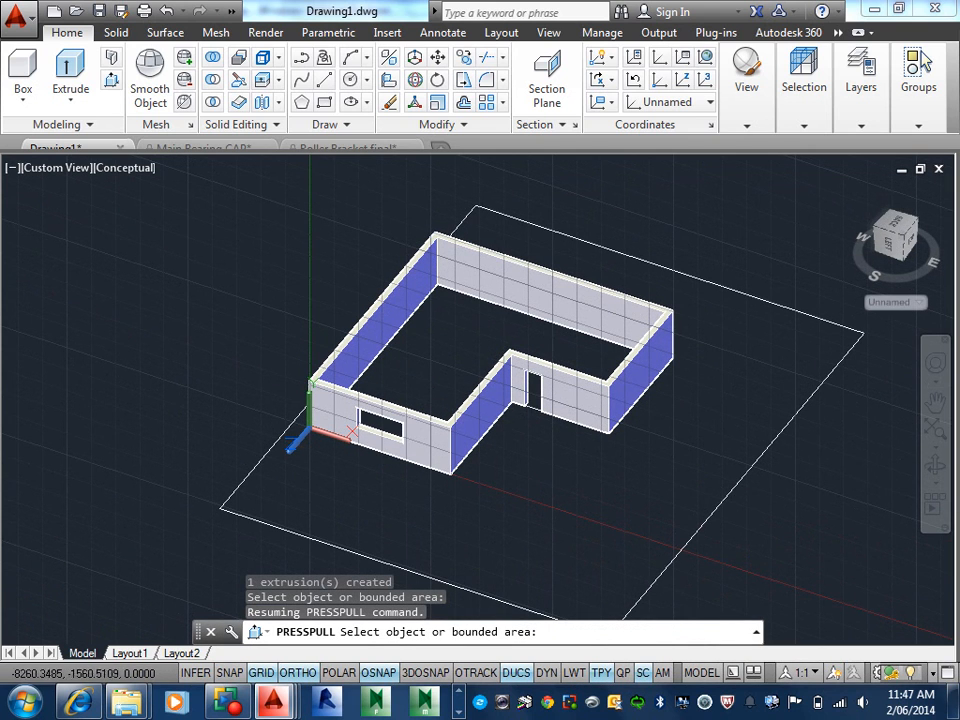
key(Escape)
Draw a 2000 vertical line upward from the midpoint of the front wall's top edge
click(84, 170)
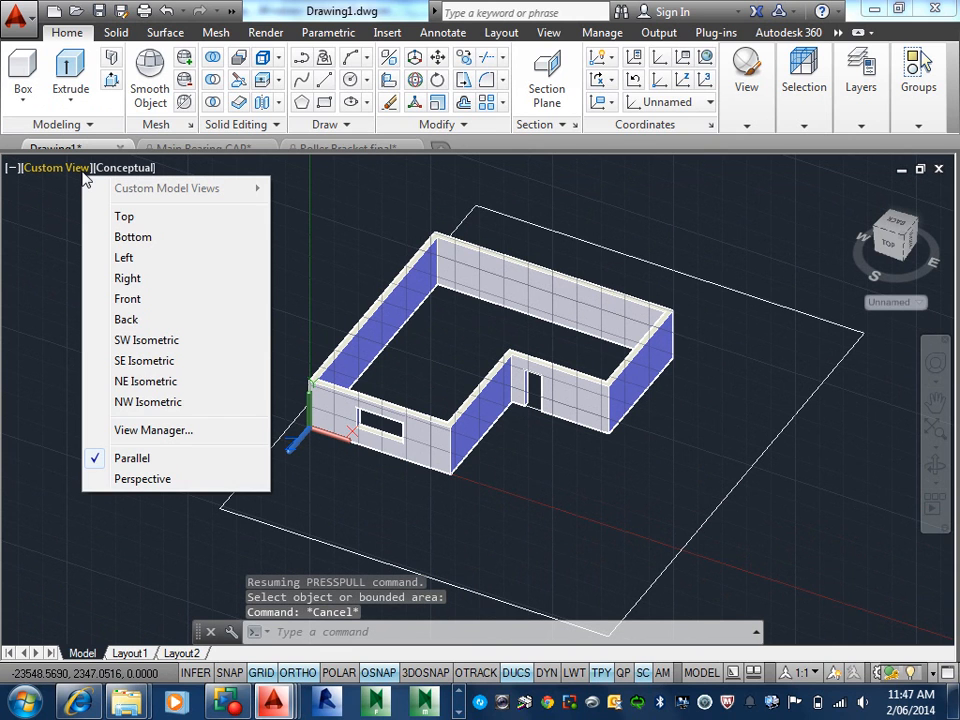
click(158, 365)
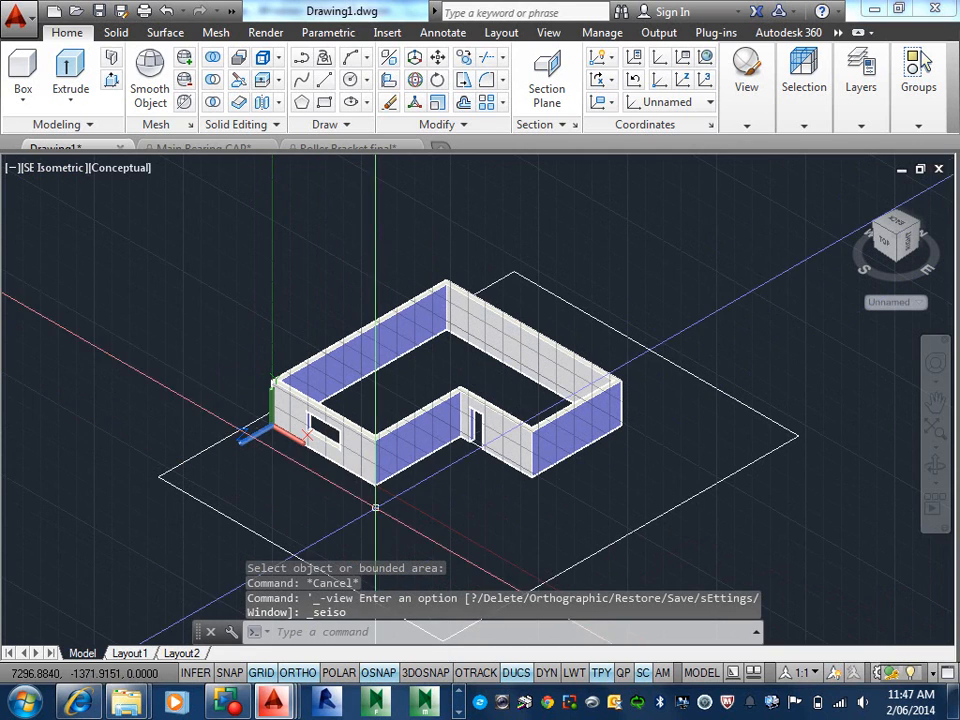
middle_drag(344, 354, 376, 338)
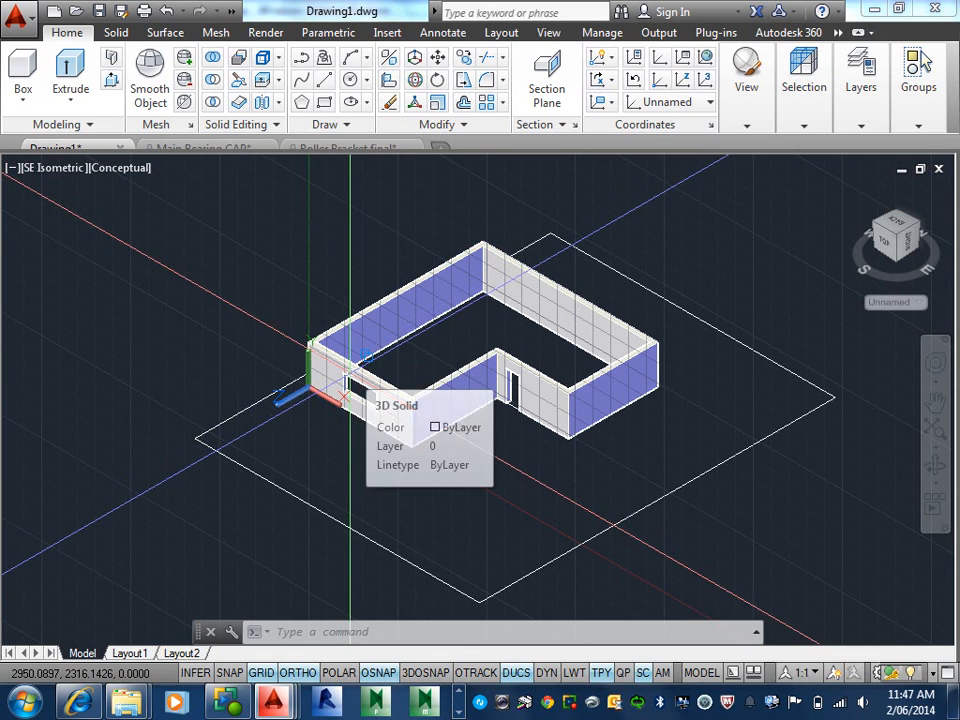
shift+middle_drag(349, 390, 411, 351)
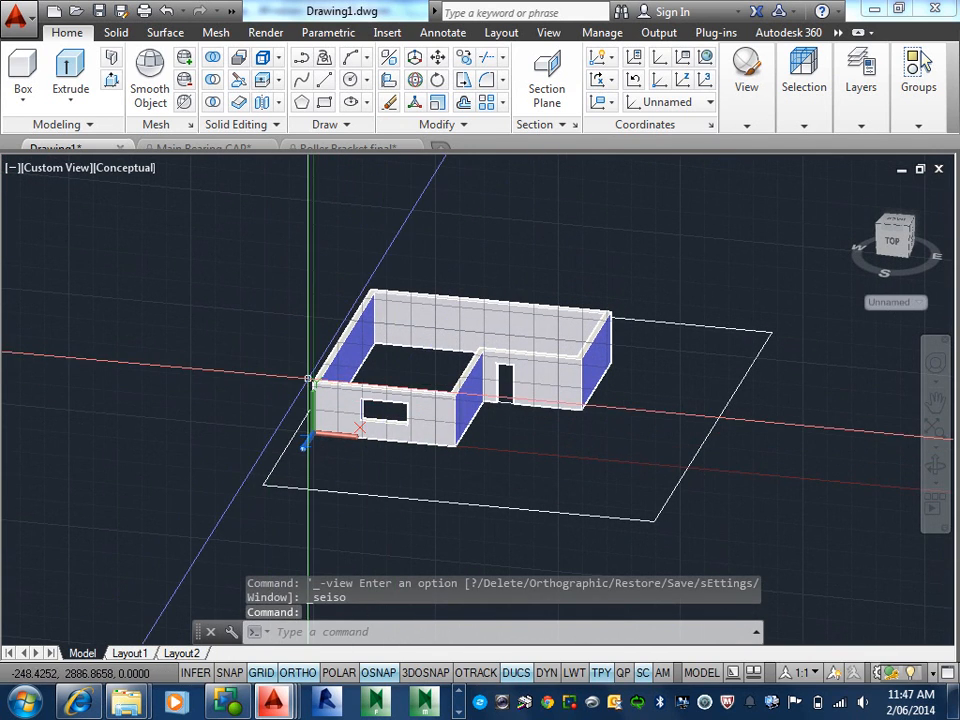
text(l)
key(Return)
scroll(325, 415, up, 6)
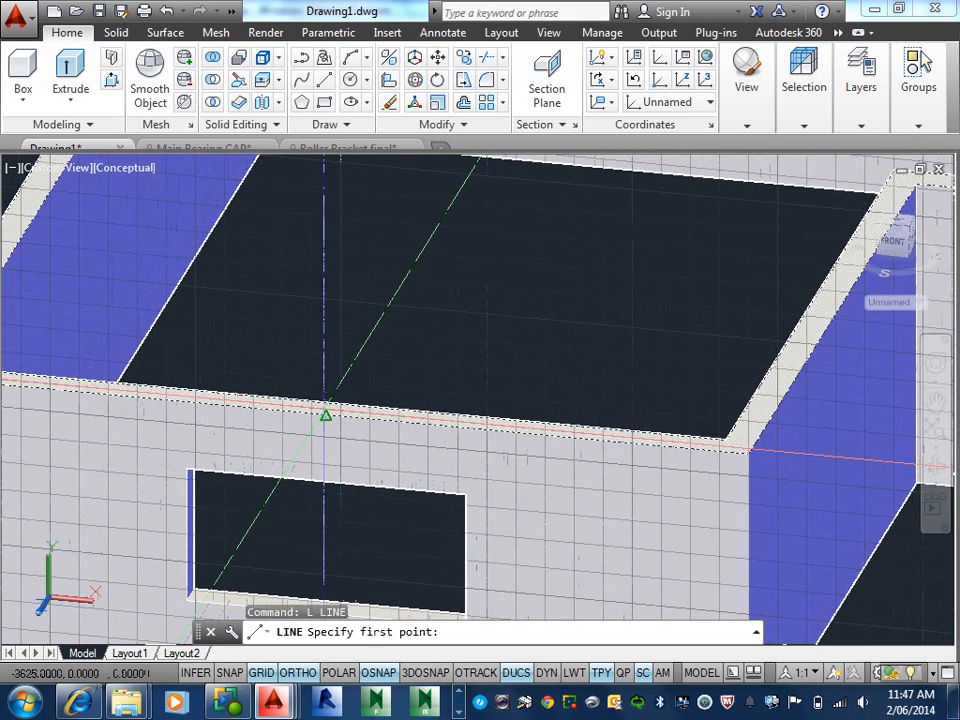
click(325, 415)
text(2000)
key(Return)
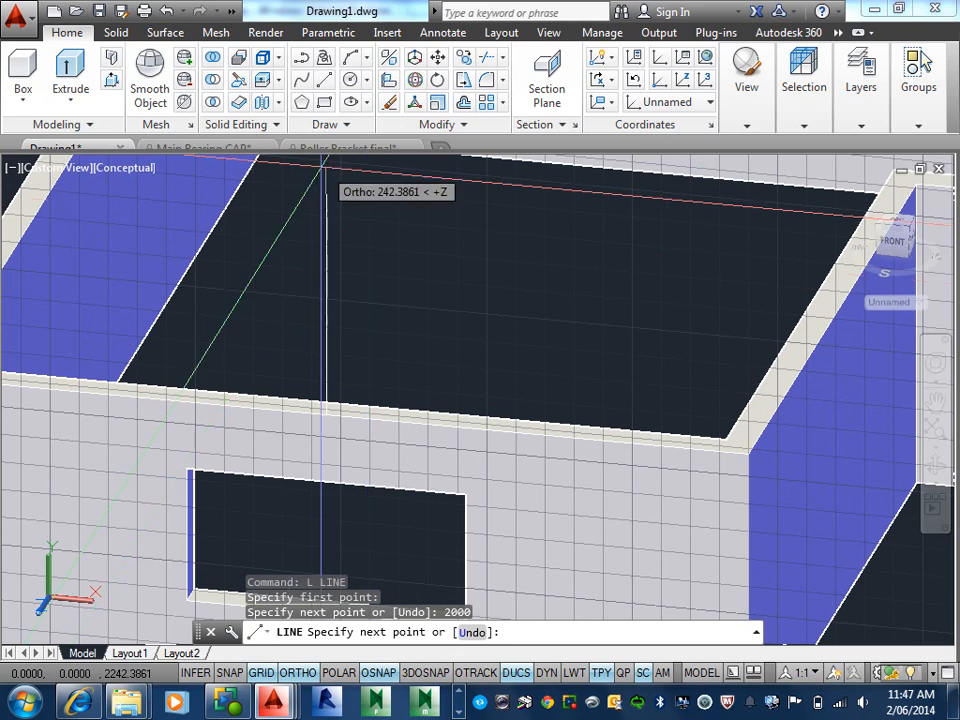
Continue the line from the apex down to the front wall's upper outer corner on the window side nearest the UCS origin
scroll(30, 210, down, 2)
middle_drag(98, 234, 390, 152)
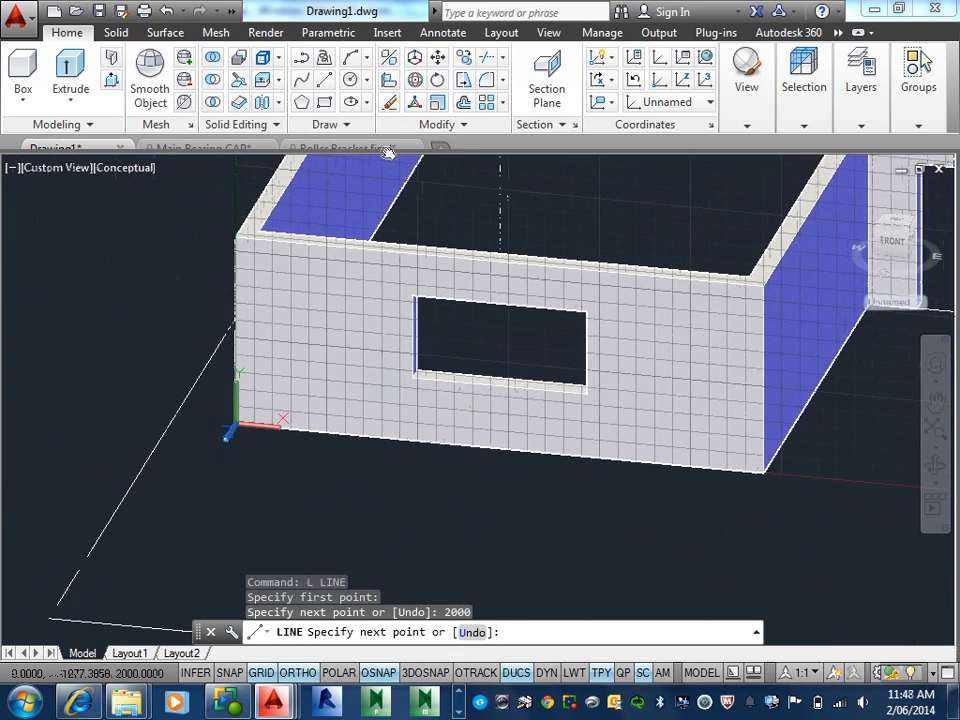
scroll(368, 203, down, 3)
middle_drag(340, 210, 258, 338)
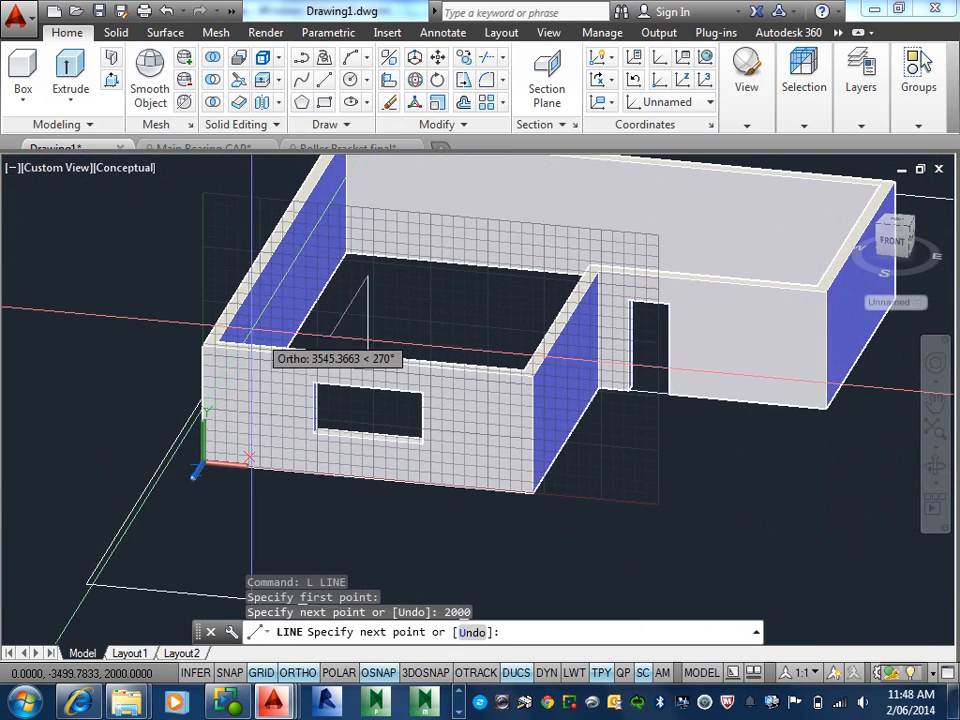
click(202, 345)
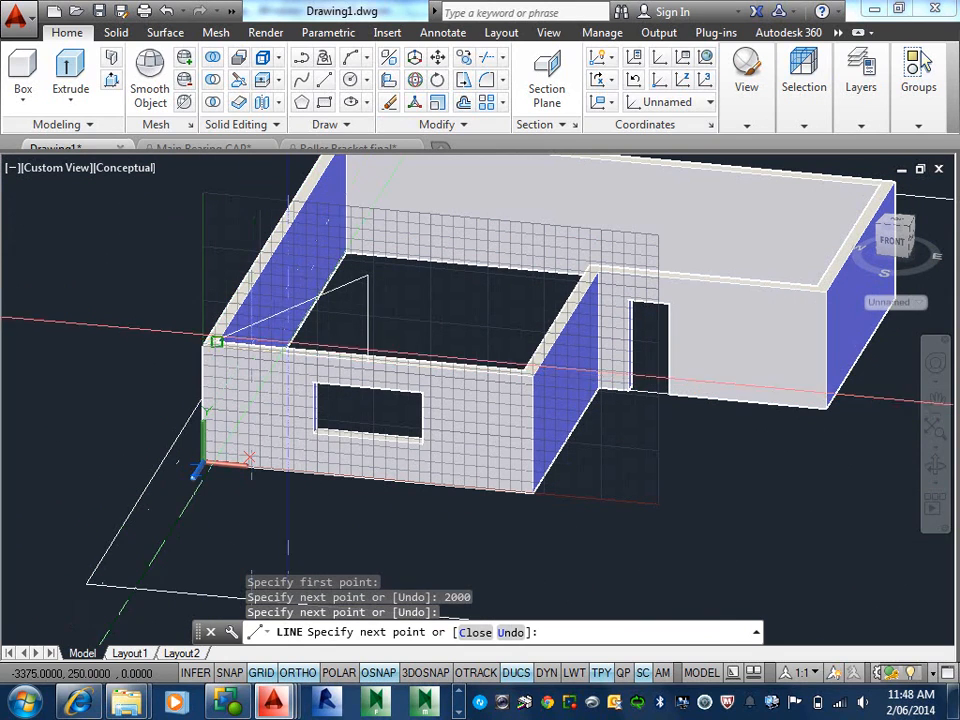
key(Escape)
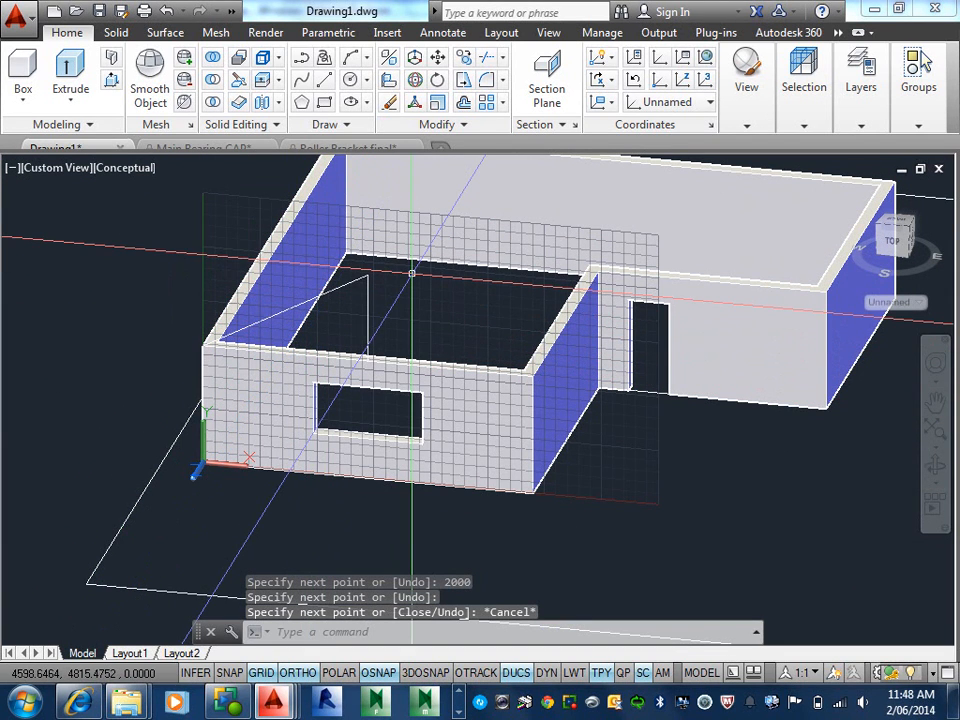
Draw a closed triangular polyline through the front wall's two upper corners and the apex of the vertical line
text(pl)
key(Return)
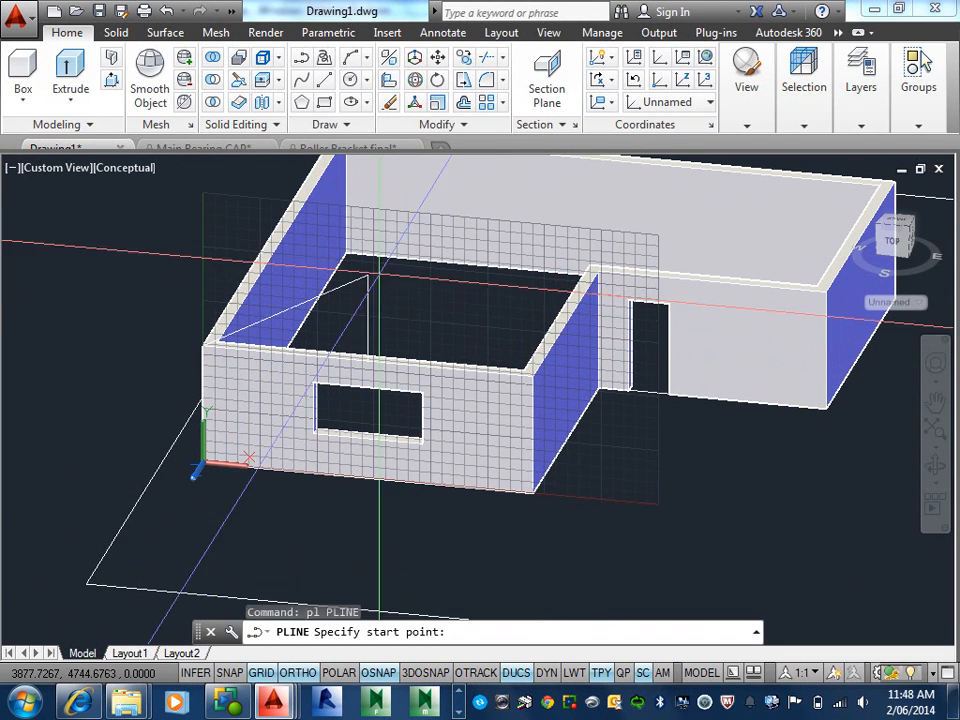
click(204, 344)
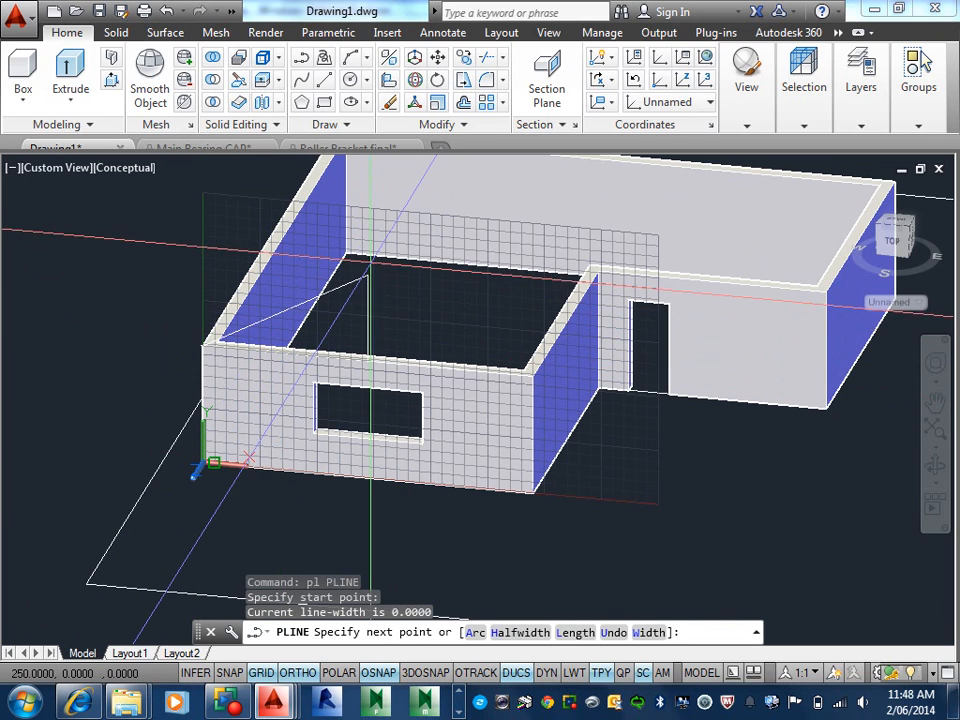
click(368, 274)
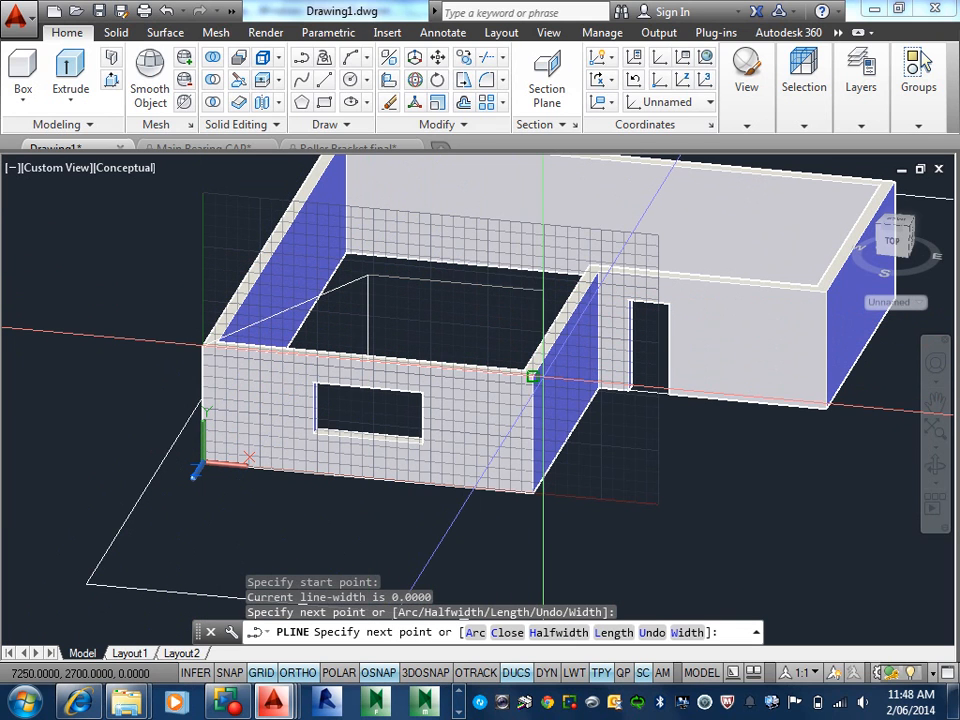
text(c)
key(Return)
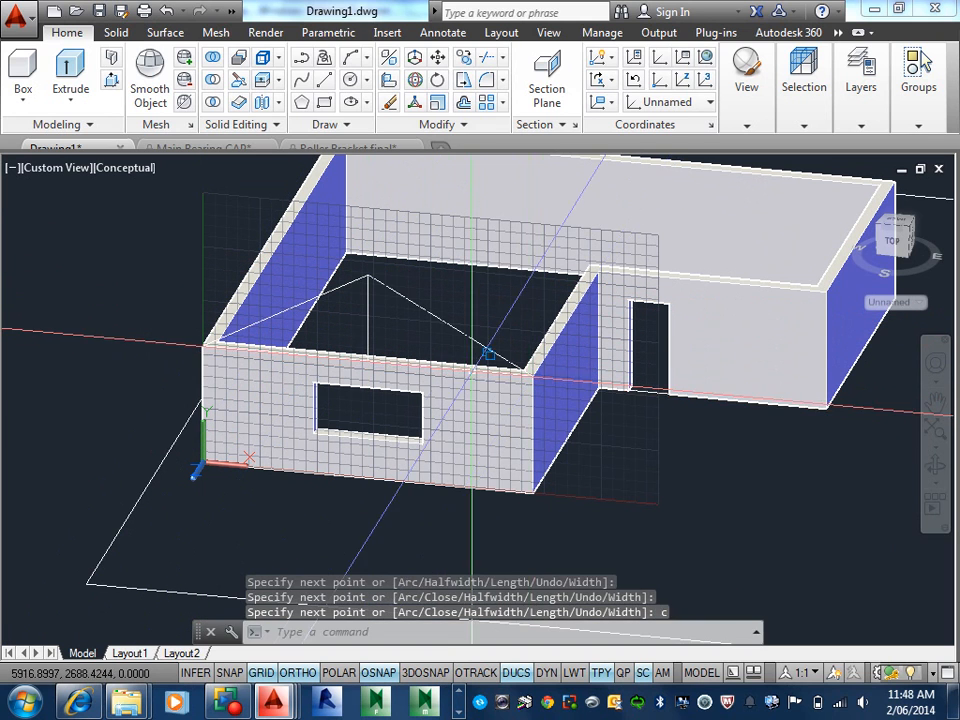
Erase the vertical and sloping construction lines, keeping the triangular gable polyline
key(Escape)
text(e)
key(Return)
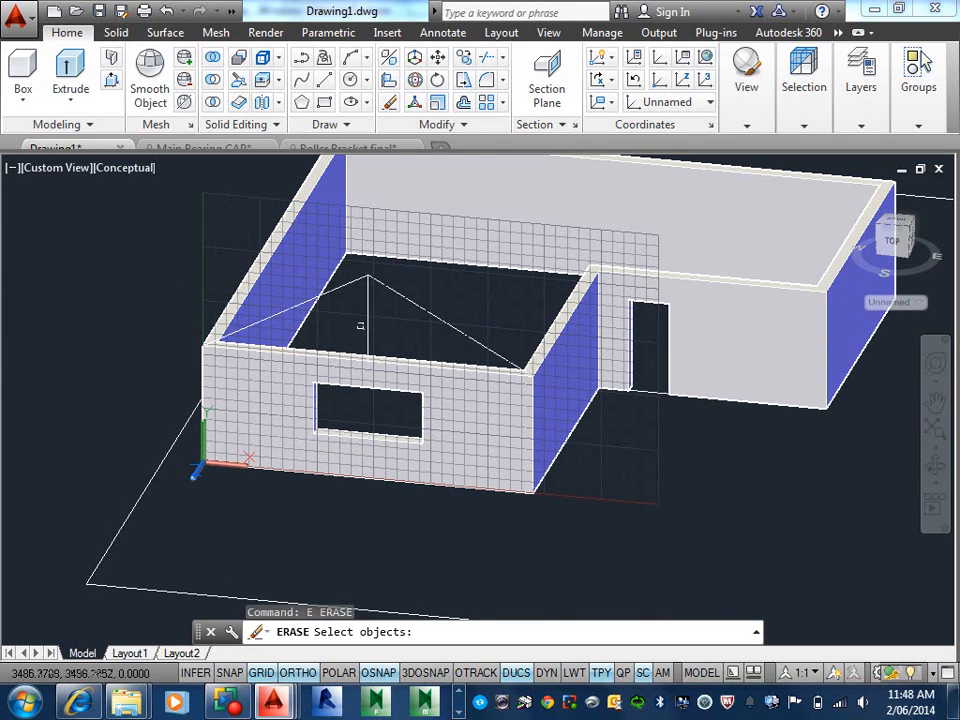
click(368, 322)
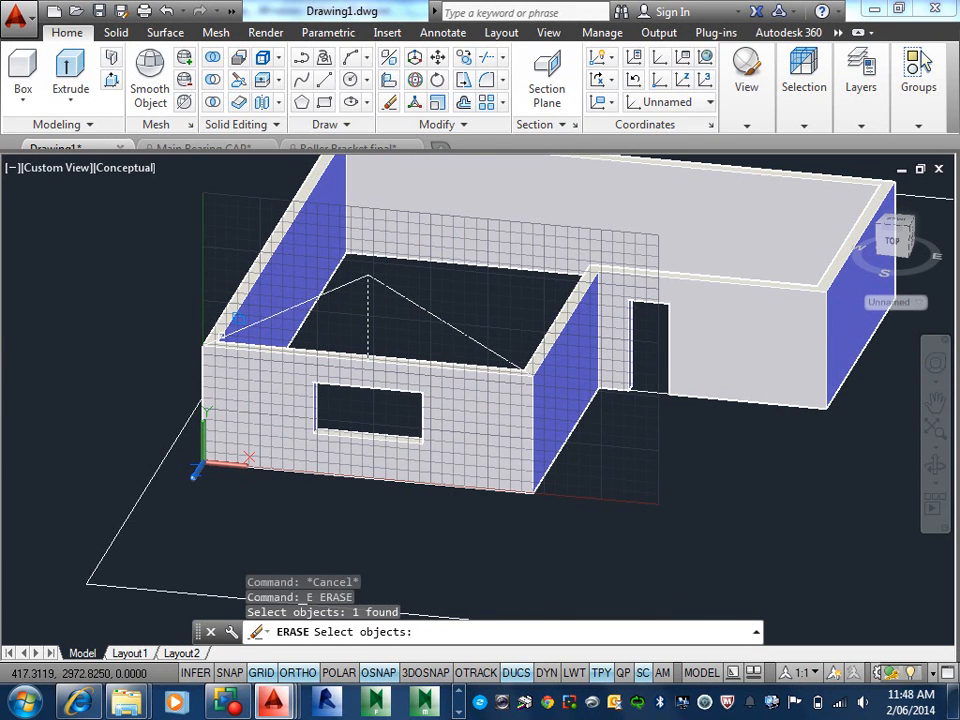
click(344, 287)
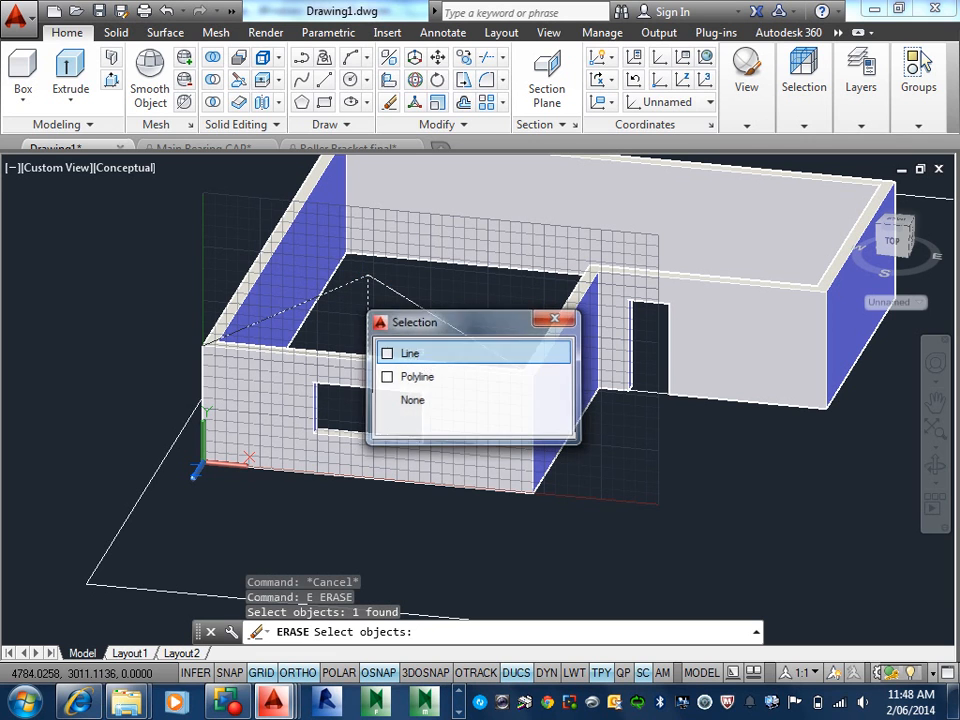
click(416, 353)
scroll(515, 385, down, 4)
key(Escape)
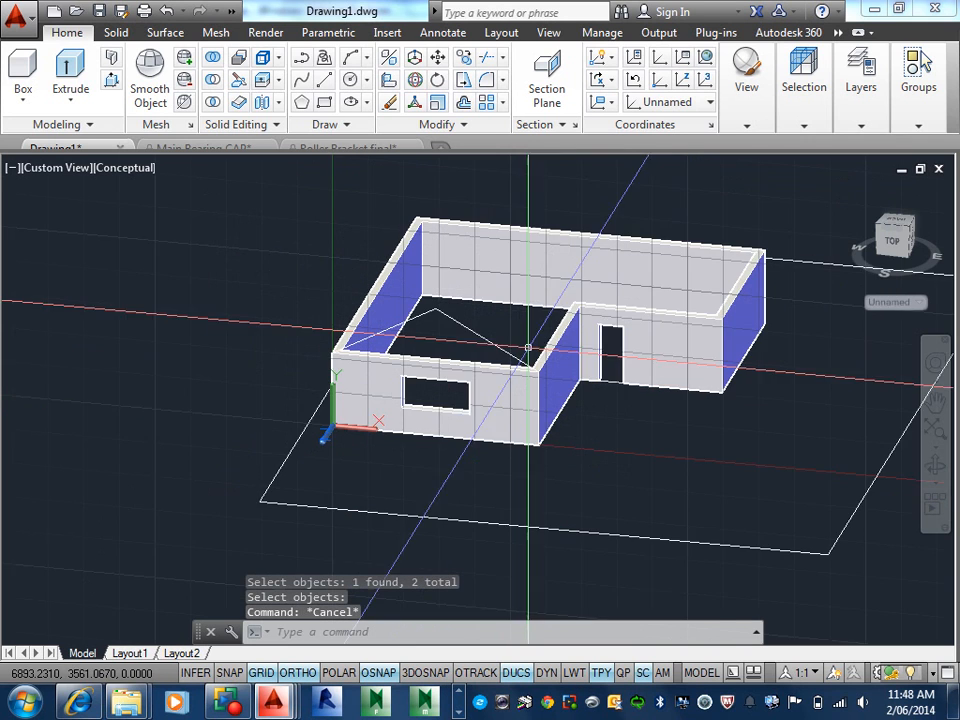
Try to extrude the triangular gable profile by 1200 and undo the extrusion
middle_drag(504, 354, 383, 416)
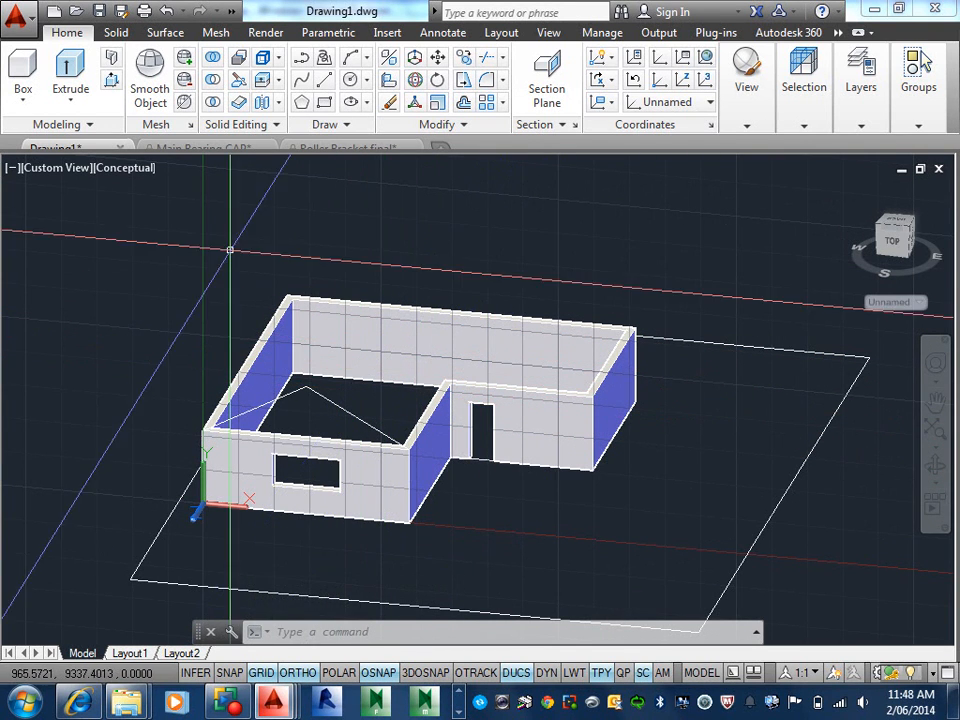
click(70, 72)
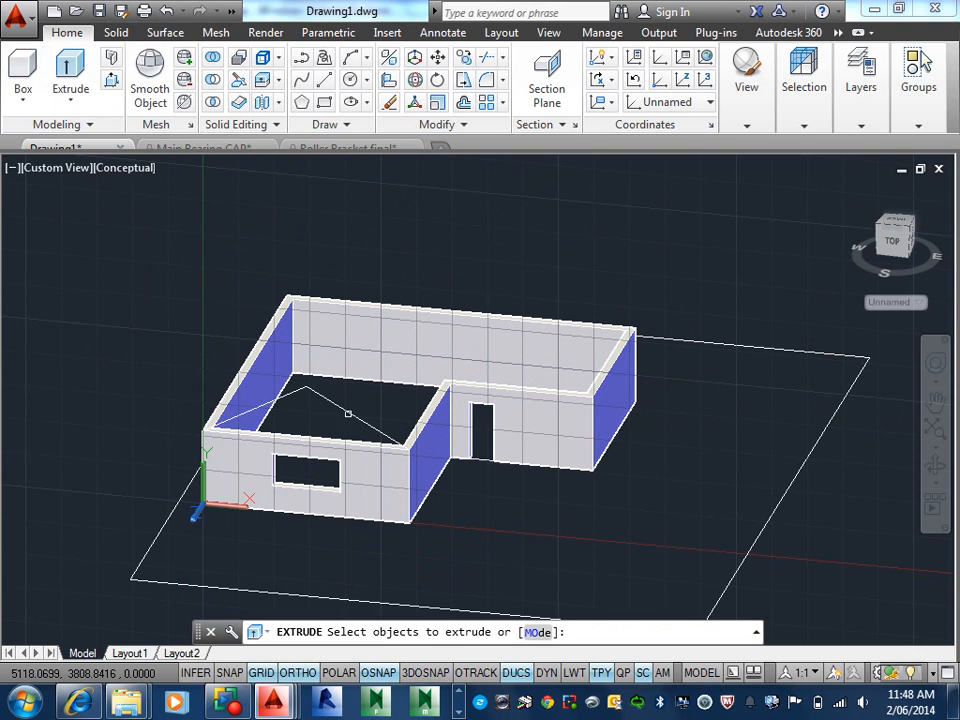
click(348, 410)
key(Return)
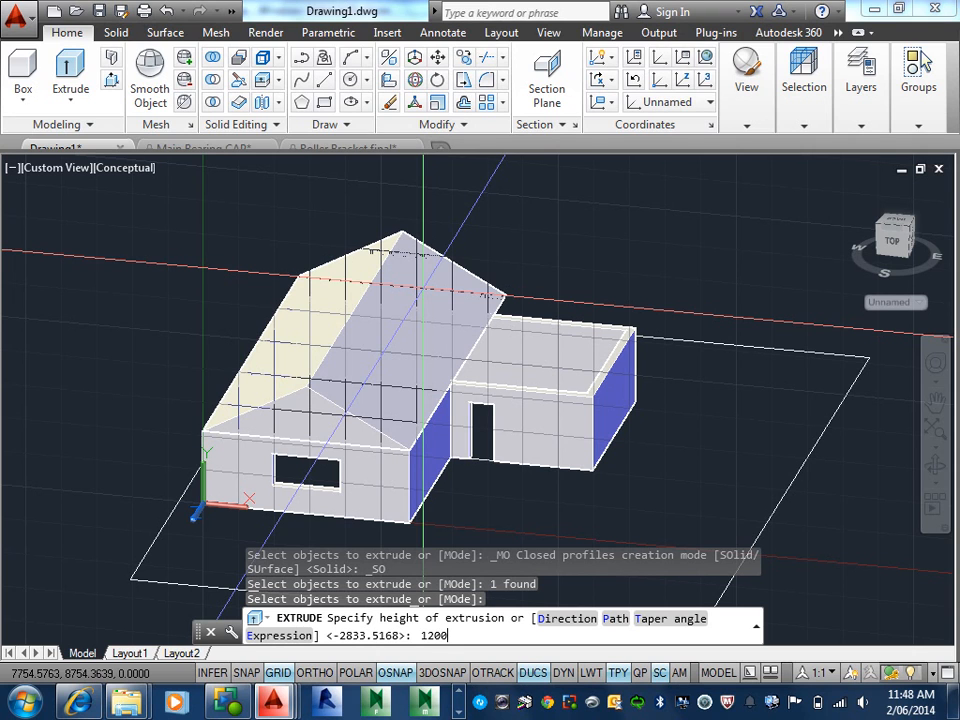
key(Return)
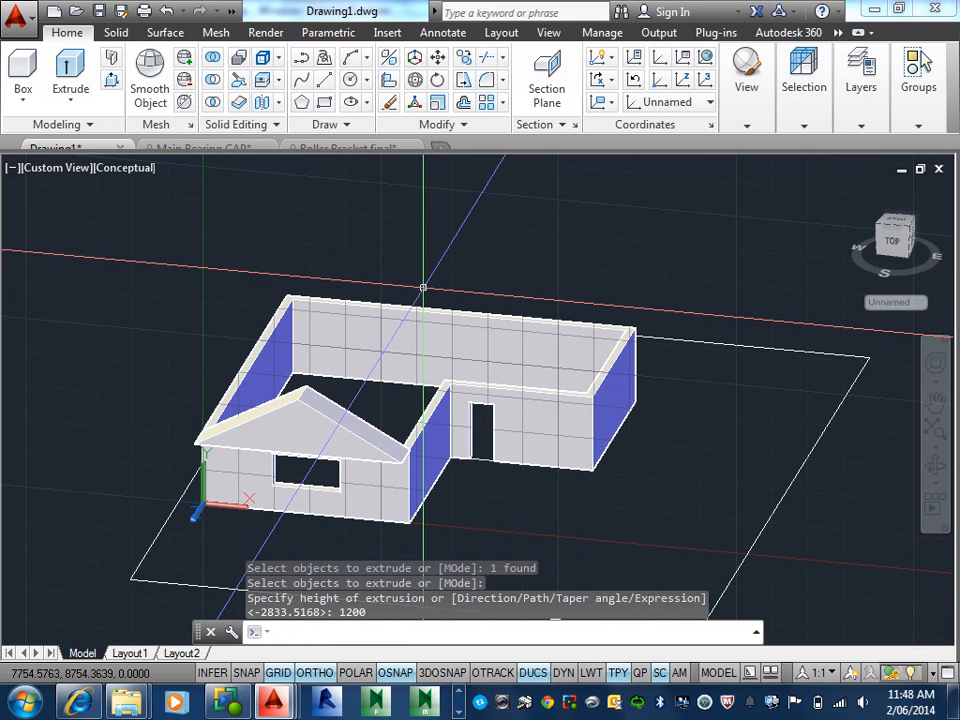
key(Escape)
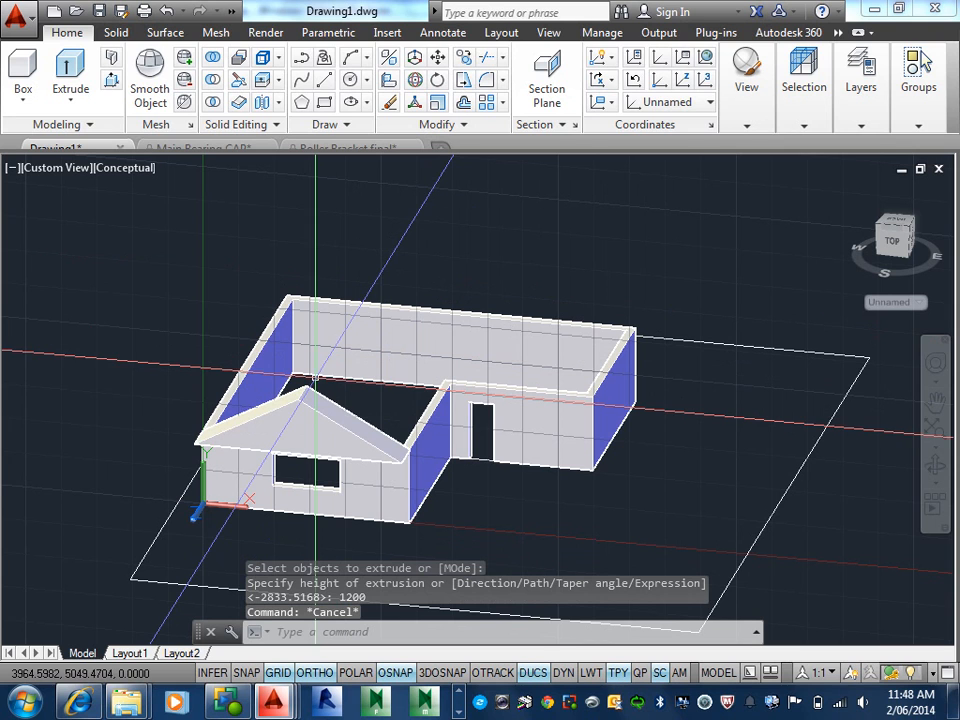
key(ctrl+z)
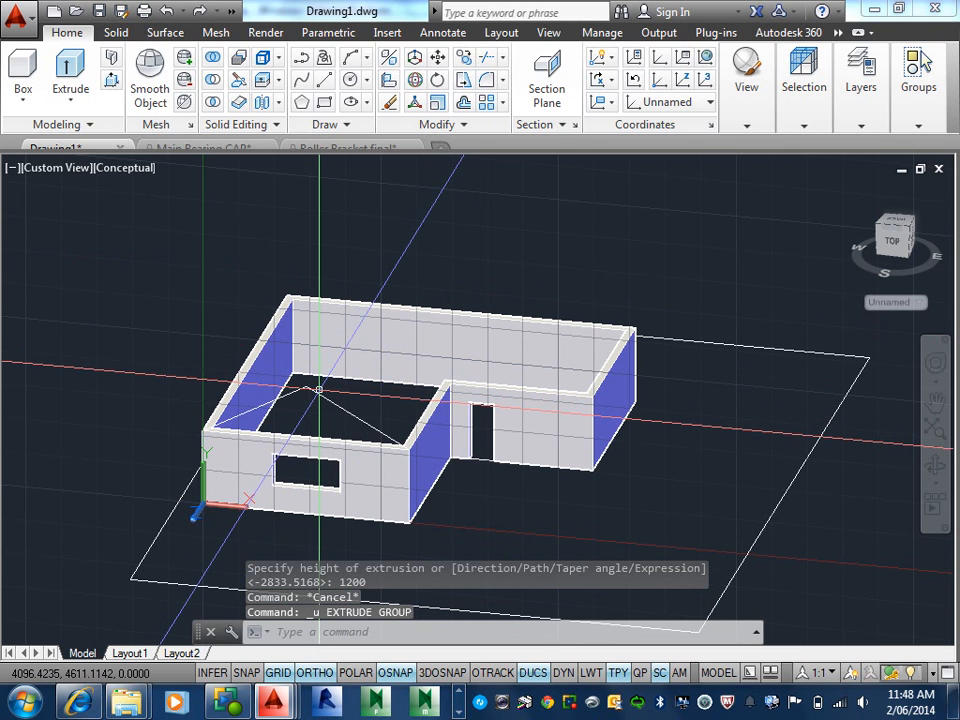
Extrude the triangular gable profile to a height of 12000
click(70, 68)
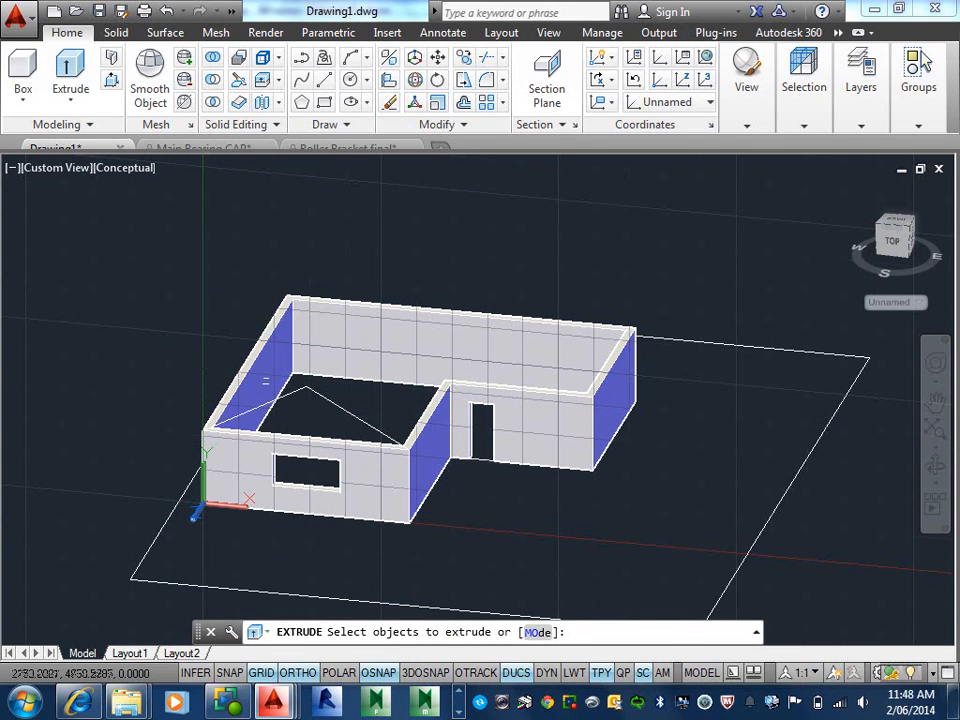
click(295, 392)
key(Return)
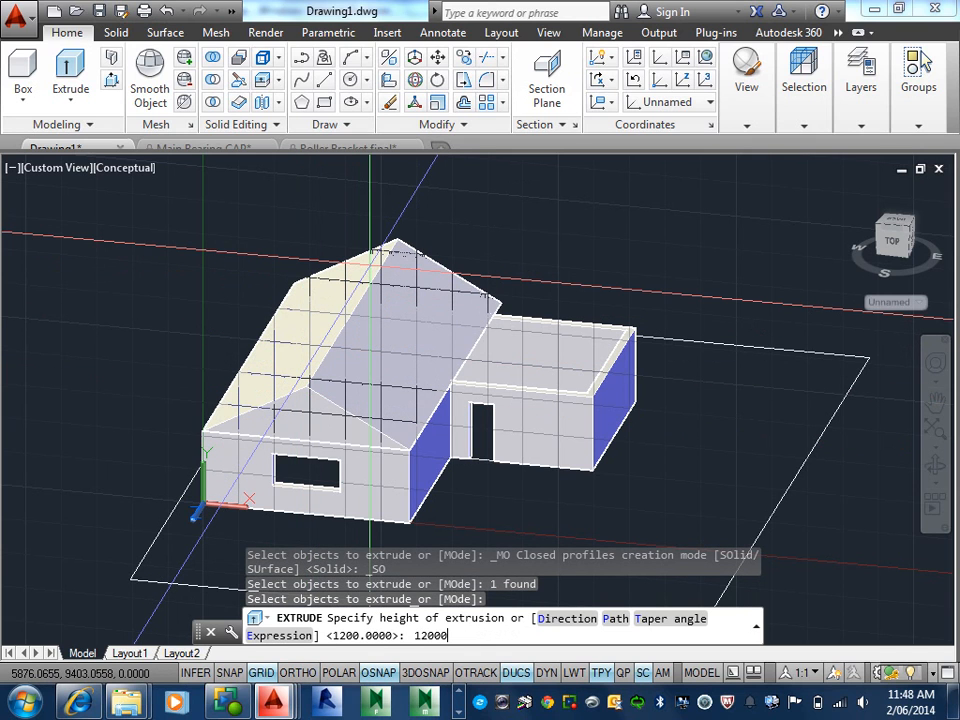
key(Return)
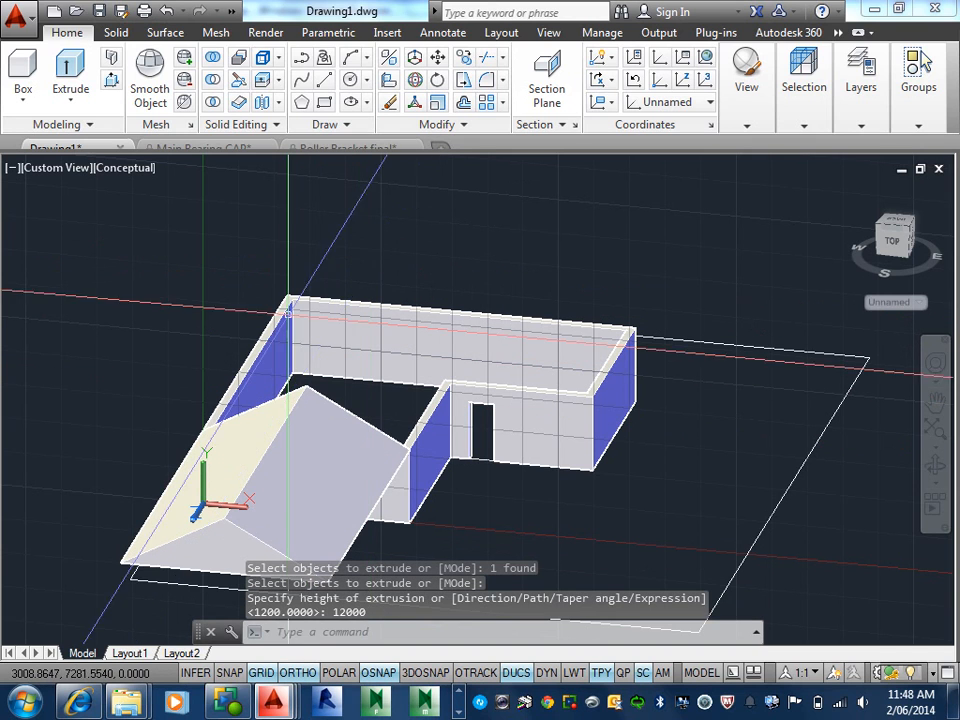
Reverse the roof solid's 12000 extrusion height in its properties so it runs back over the building, and deselect it
click(275, 452)
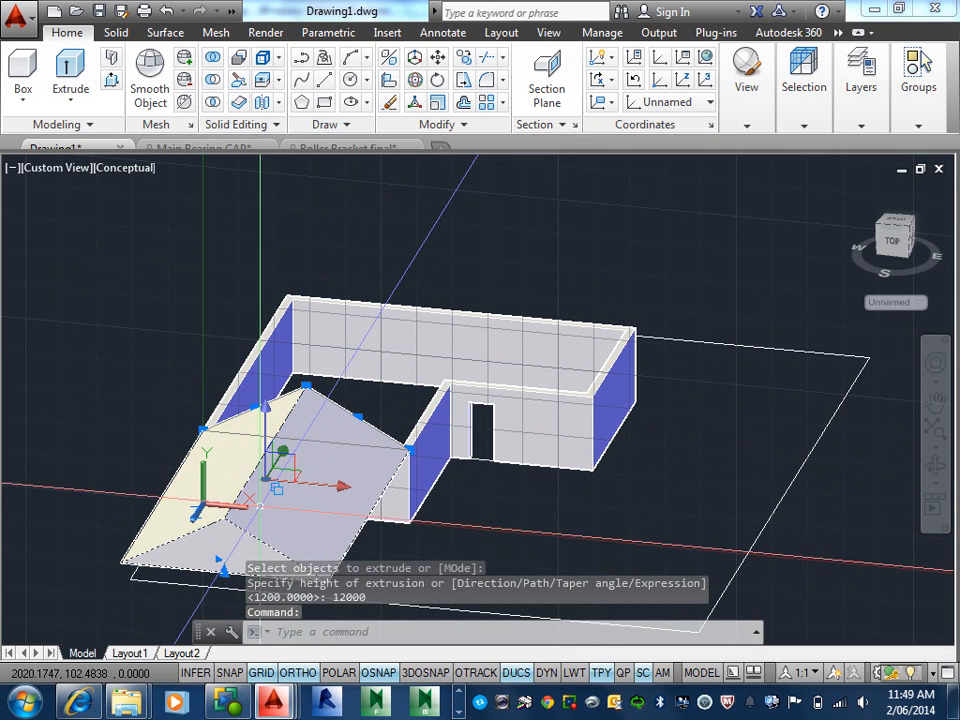
right_click(240, 545)
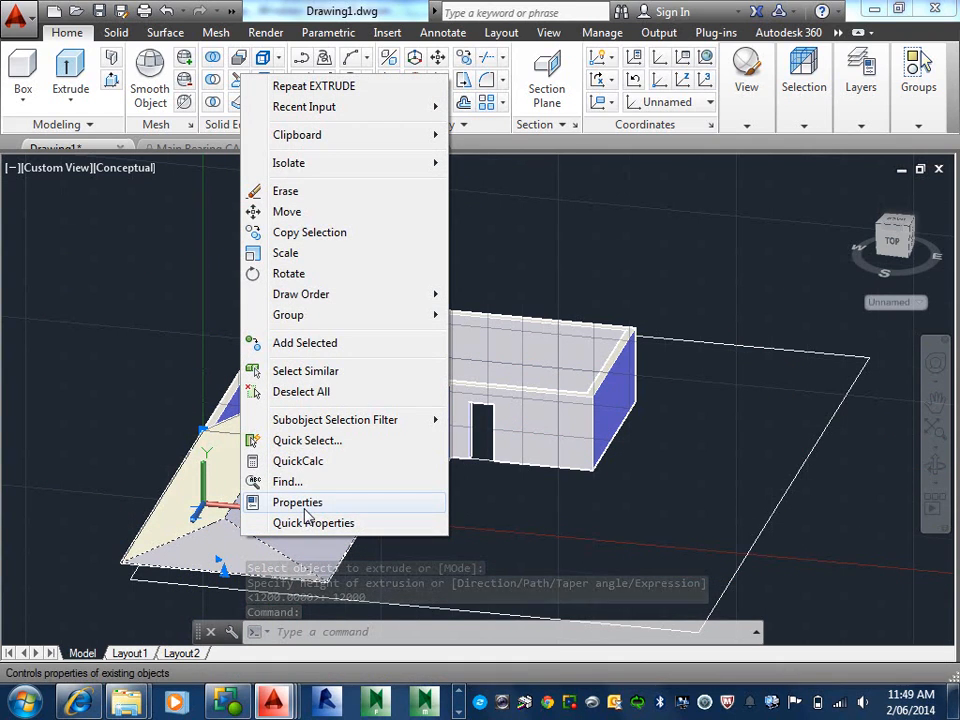
click(300, 502)
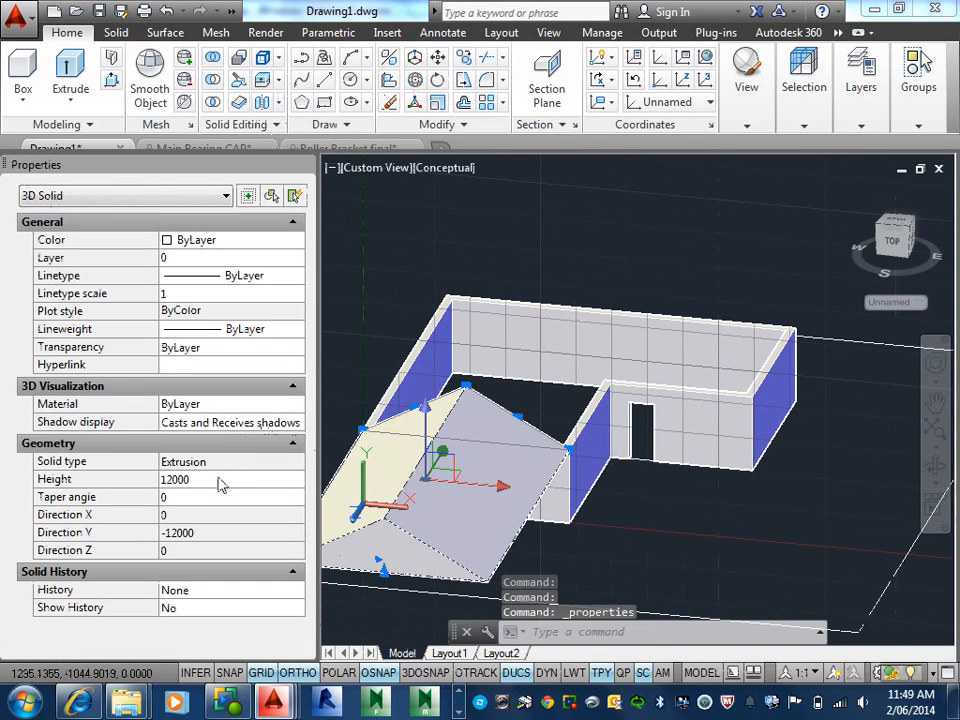
click(218, 482)
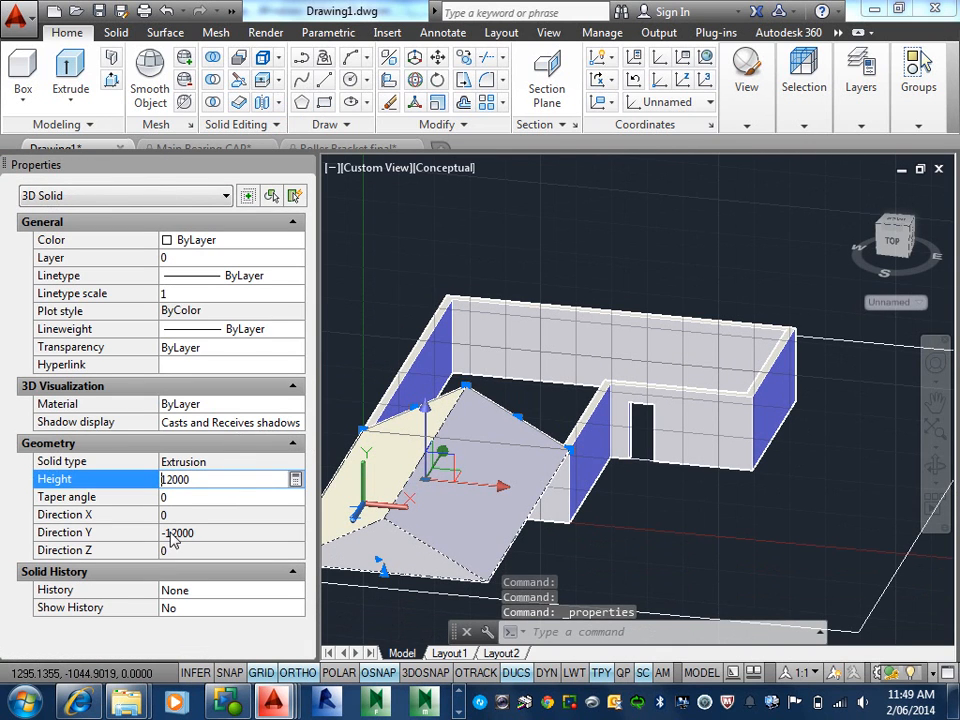
key(BackSpace)
key(Return)
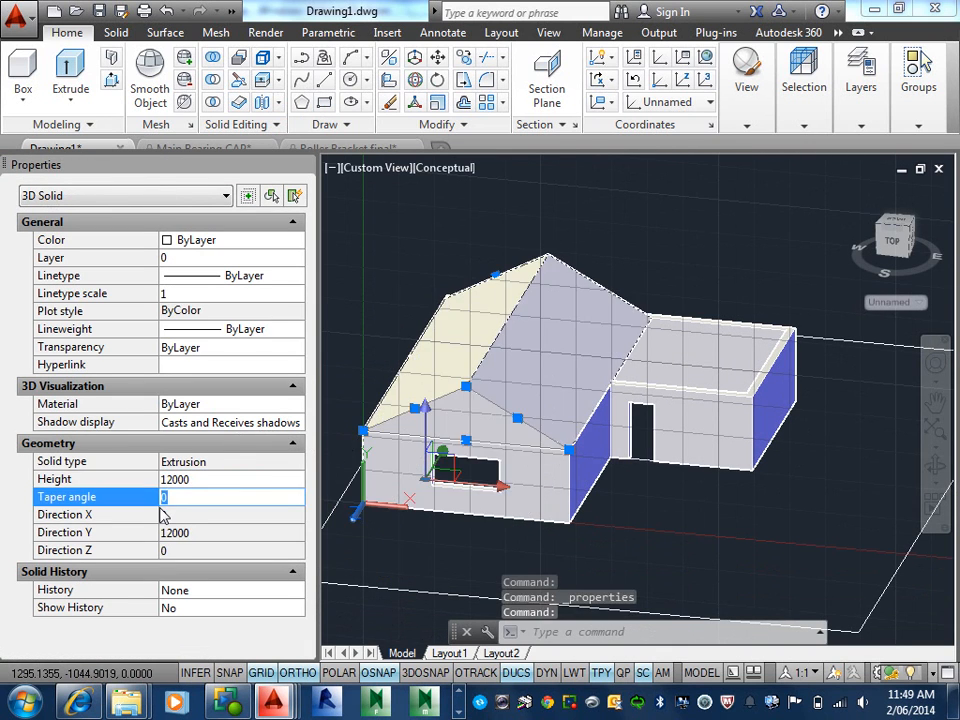
shift+right_click(341, 544)
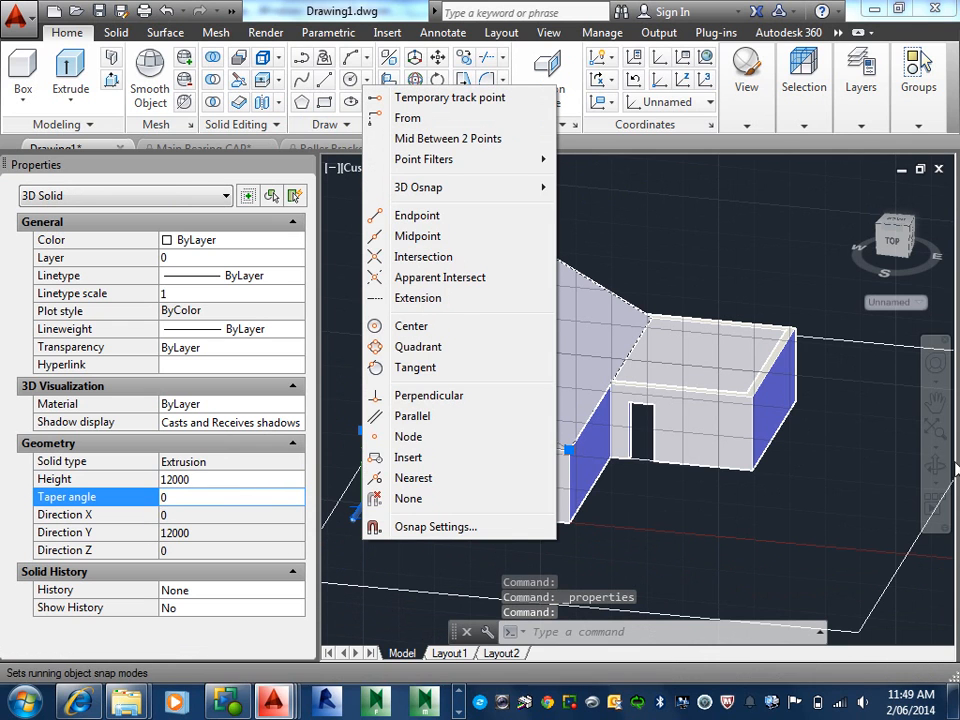
key(Escape)
key(Escape)
shift+middle_drag(740, 425, 660, 420)
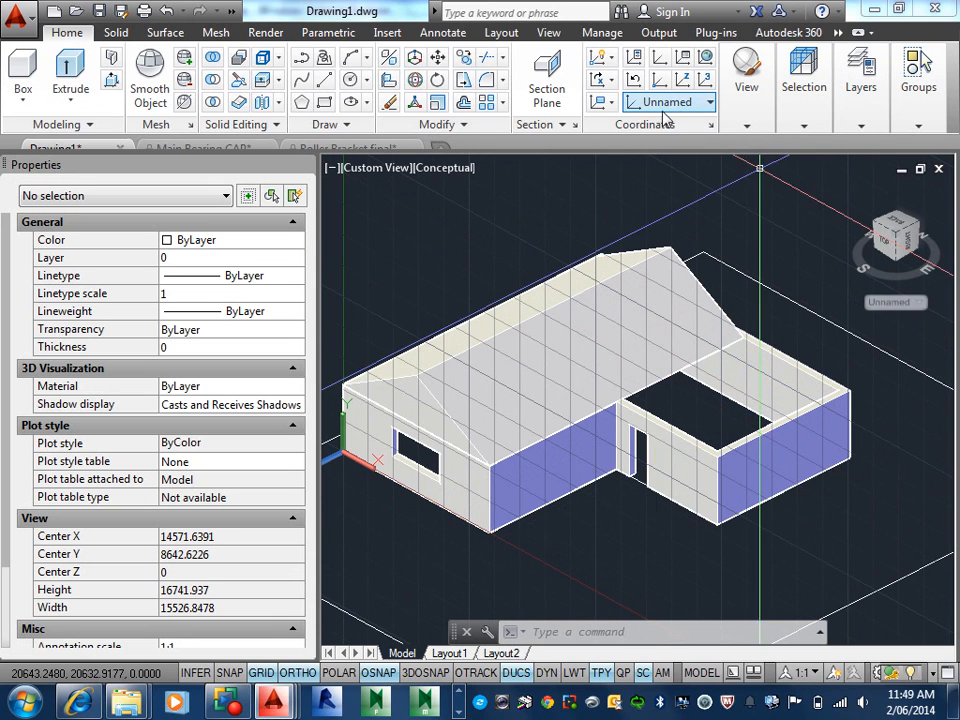
middle_drag(606, 455, 651, 437)
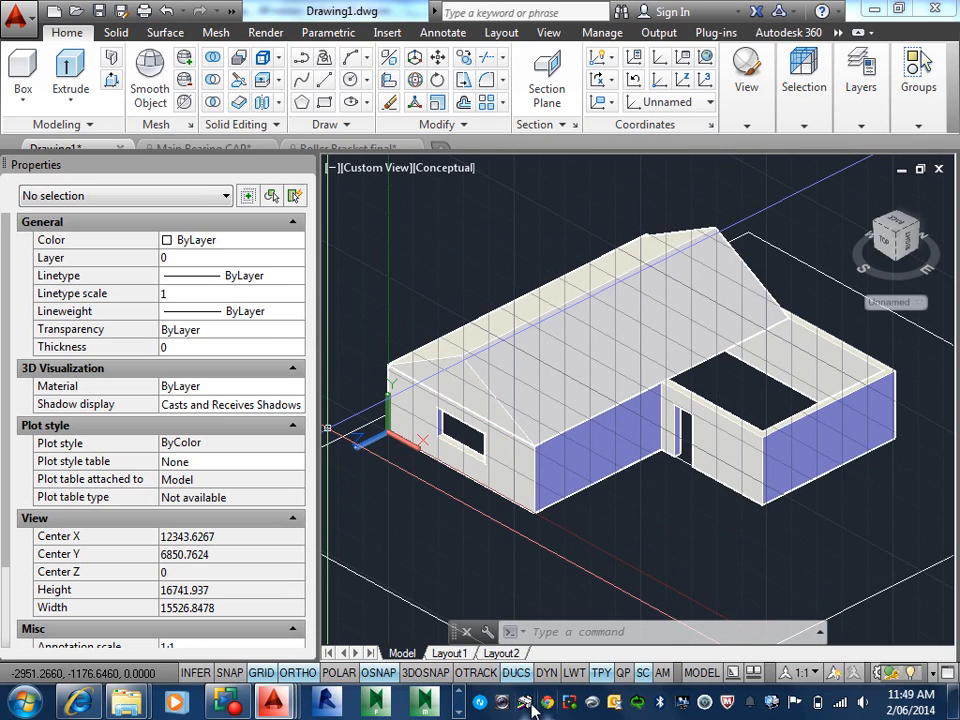
right_click(568, 704)
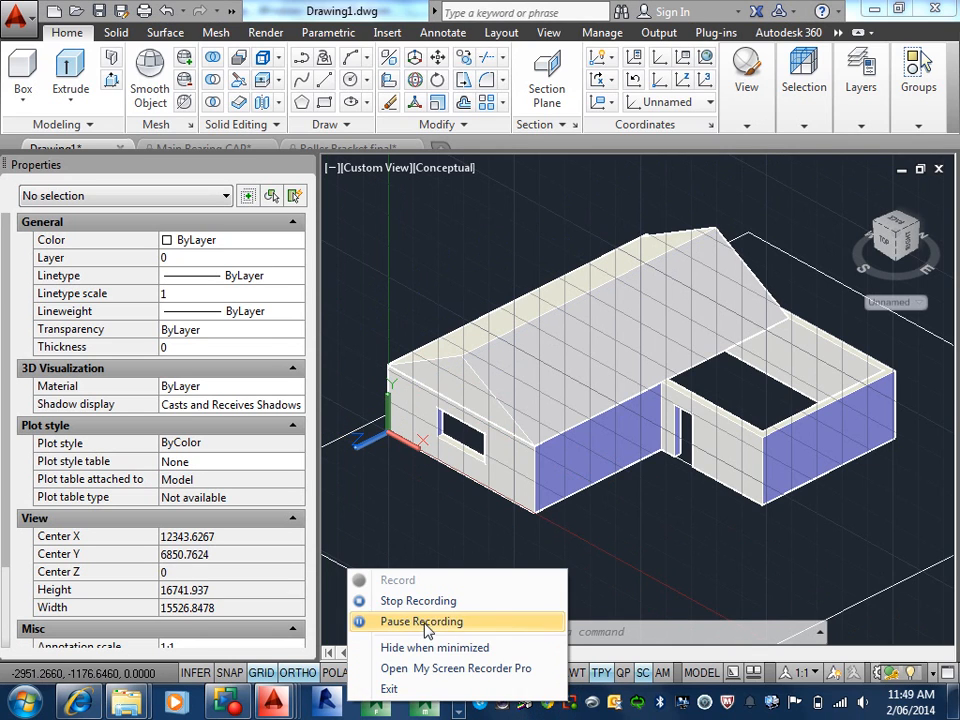